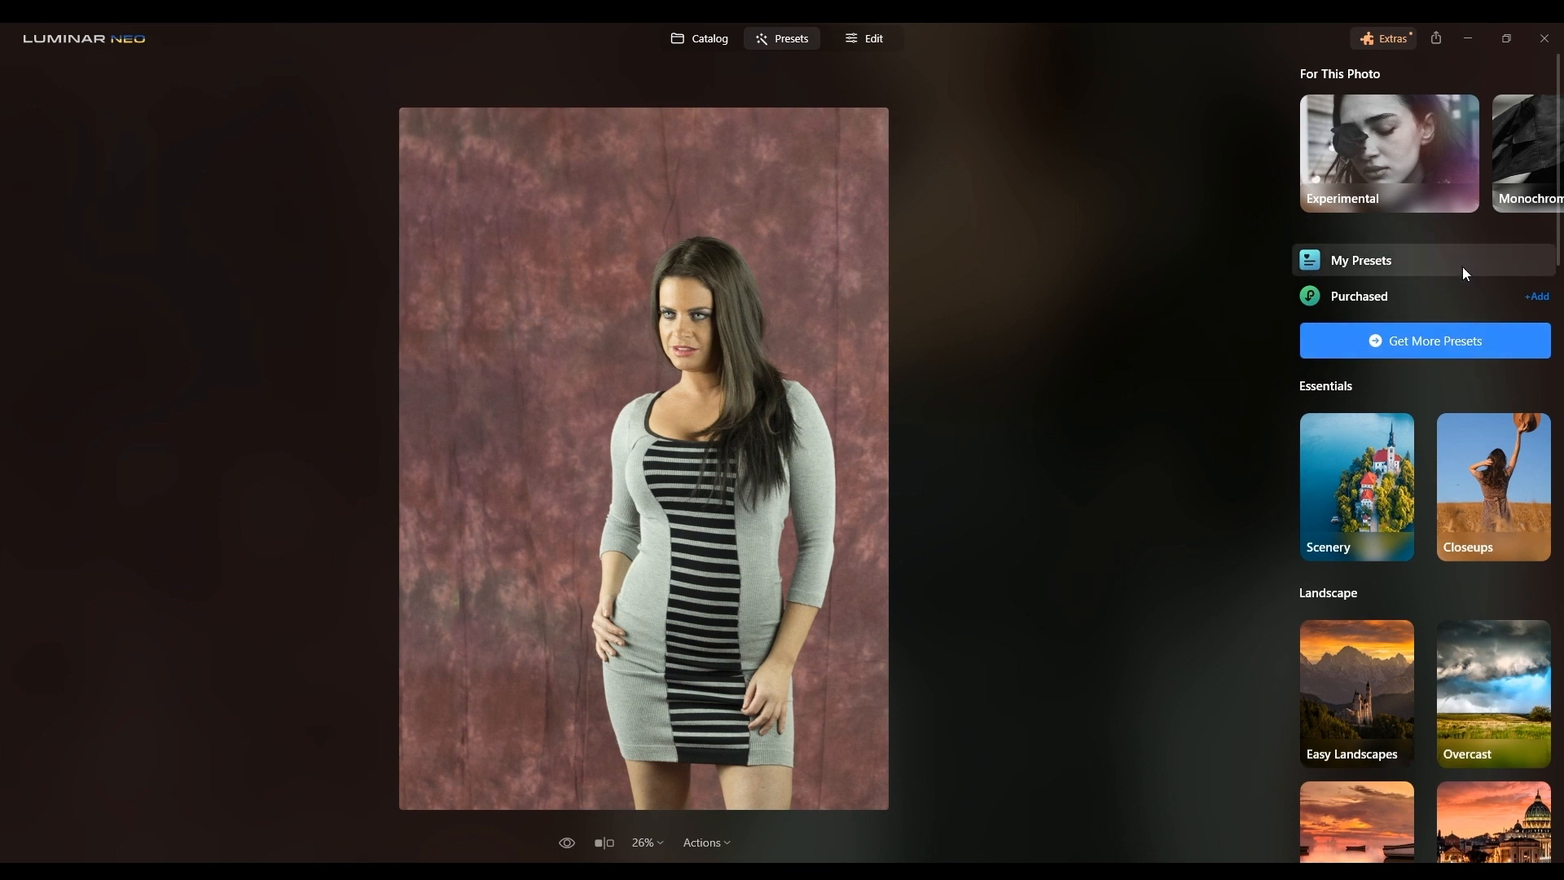
Step: Open the Easy Portraits collection in the Portrait presets and apply its Low Key preset
{"action": "left_click", "coordinate": [1544, 157]}
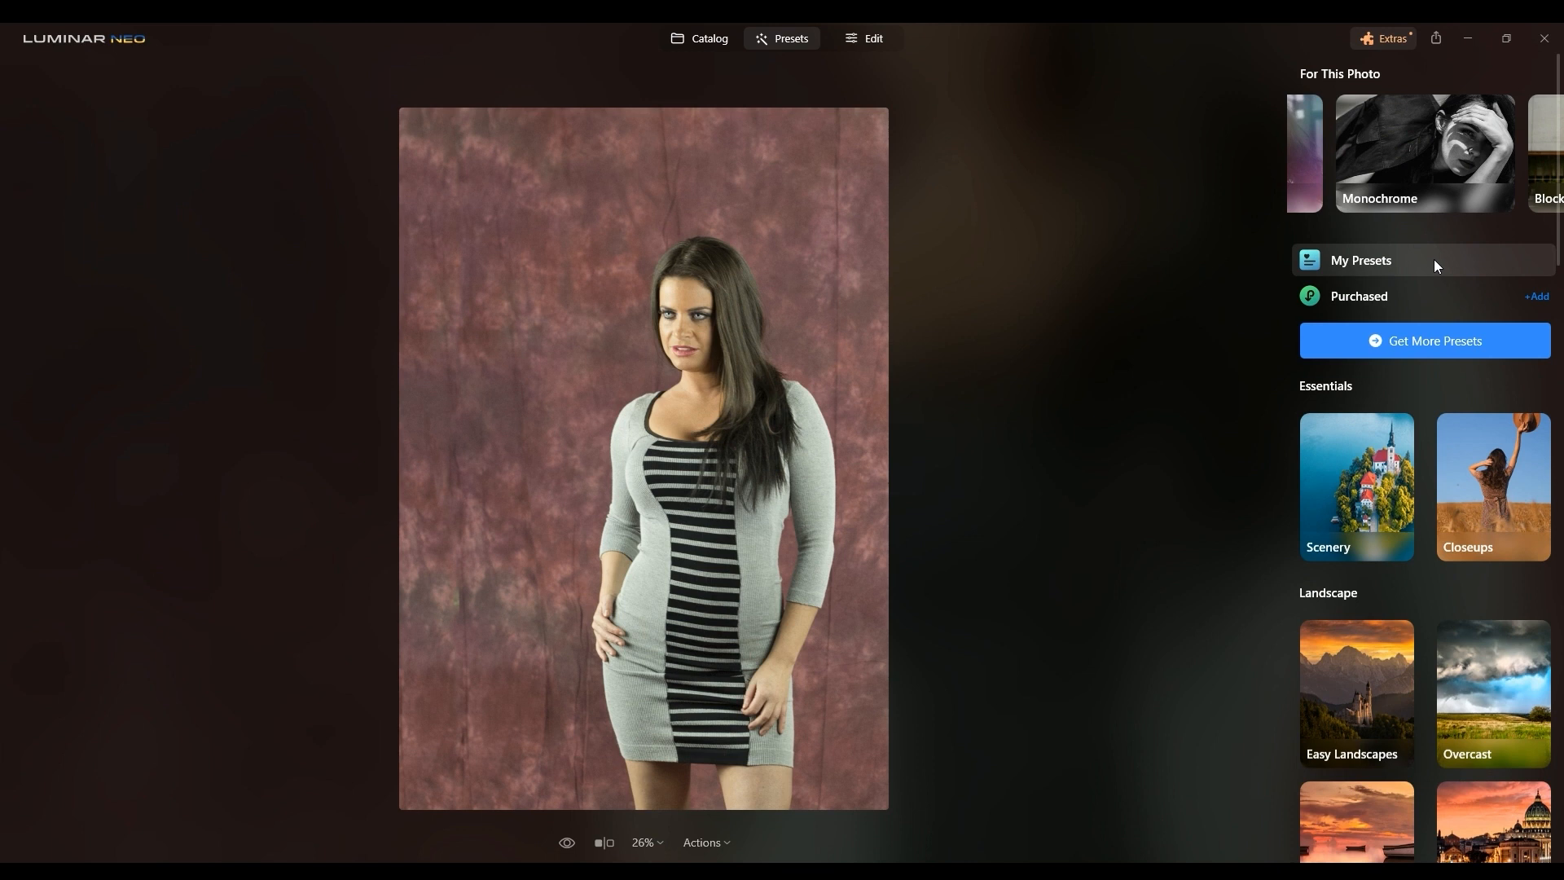
{"action": "scroll", "coordinate": [1434, 260], "scroll_direction": "down", "scroll_amount": 10}
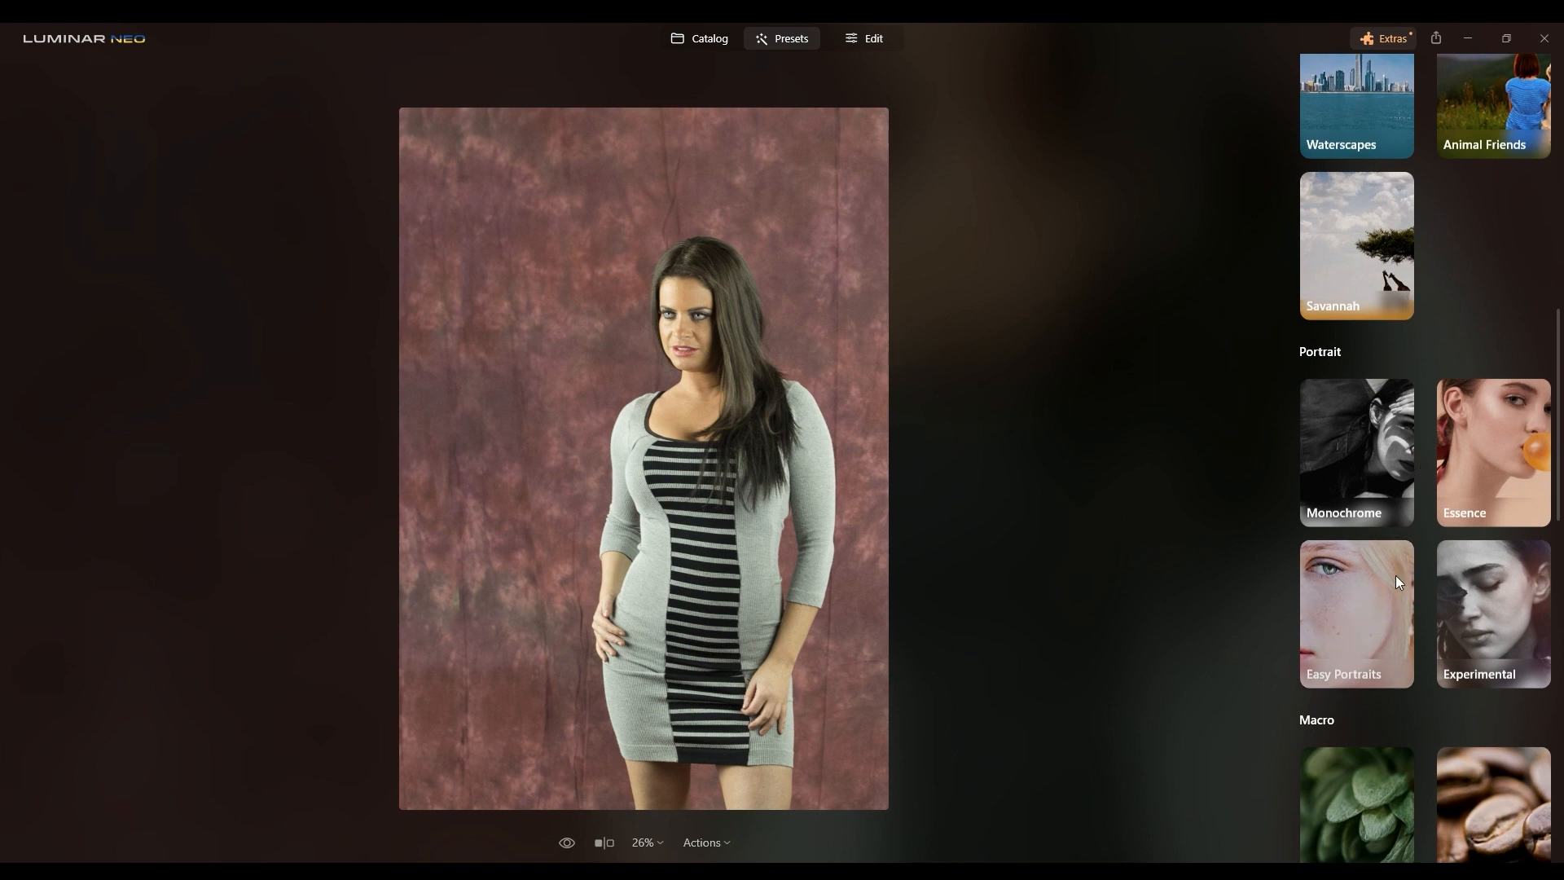
{"action": "left_click", "coordinate": [1394, 604]}
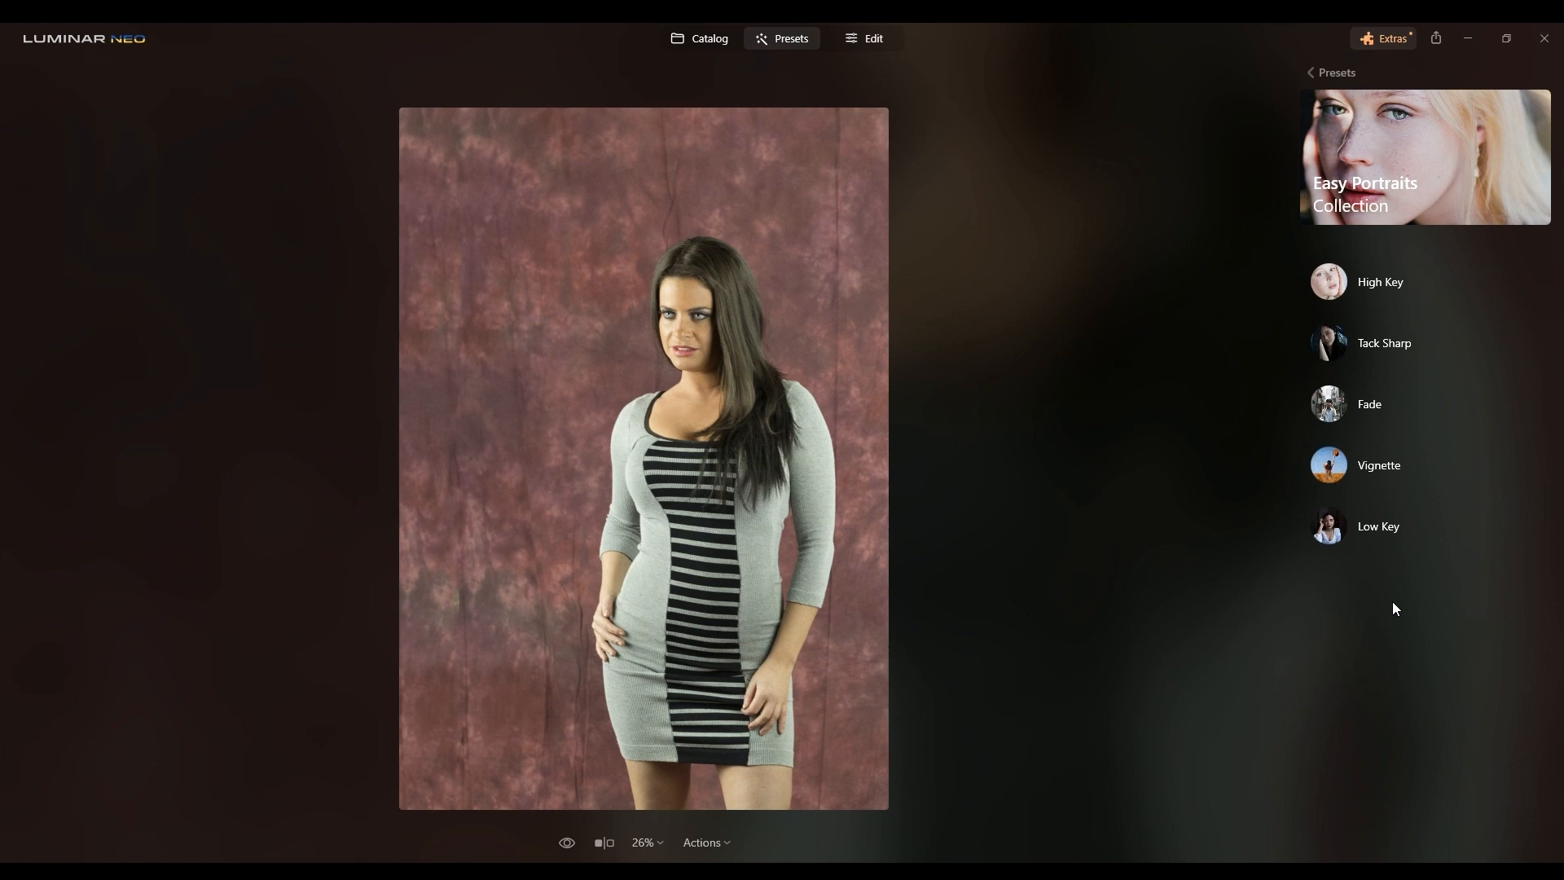
{"action": "left_click", "coordinate": [1343, 537]}
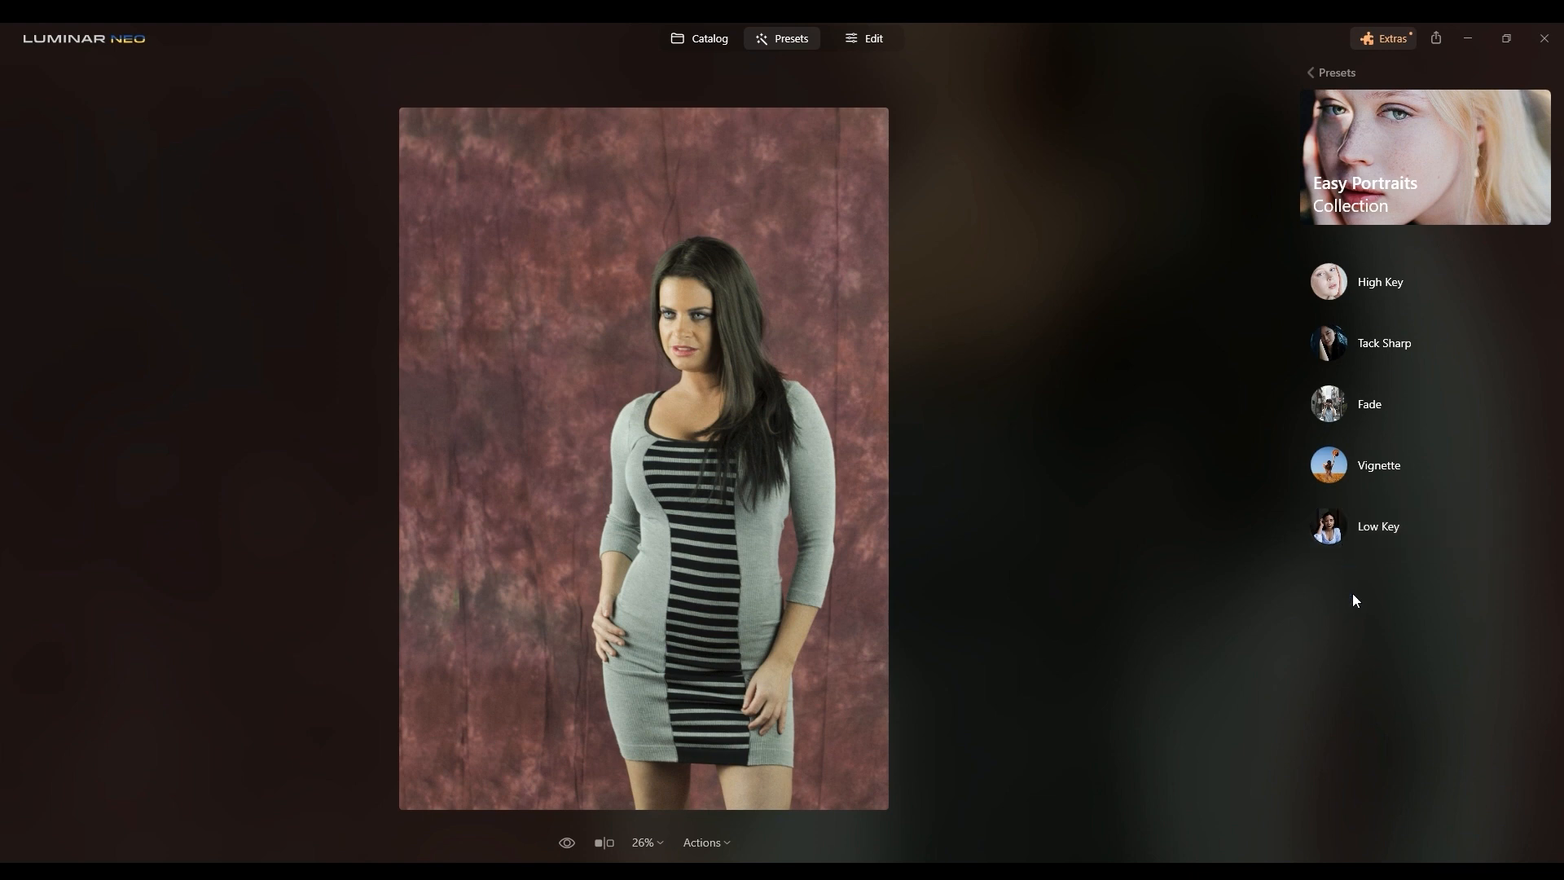
{"action": "left_click", "coordinate": [1345, 530]}
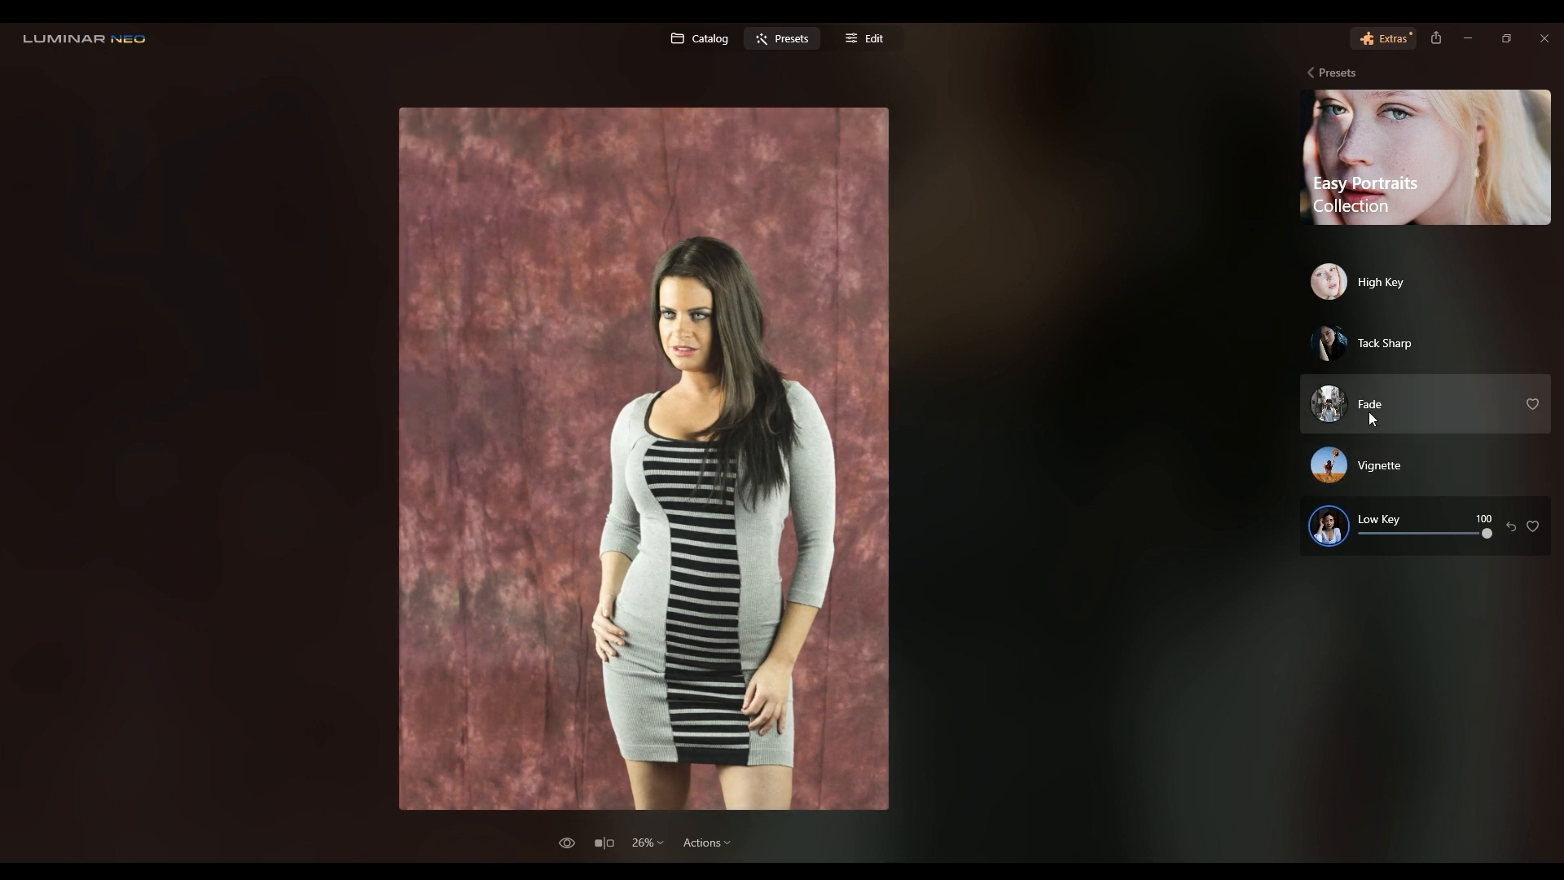
Step: Try the Tack Sharp preset, resetting it once and applying it again
{"action": "left_click", "coordinate": [1373, 351]}
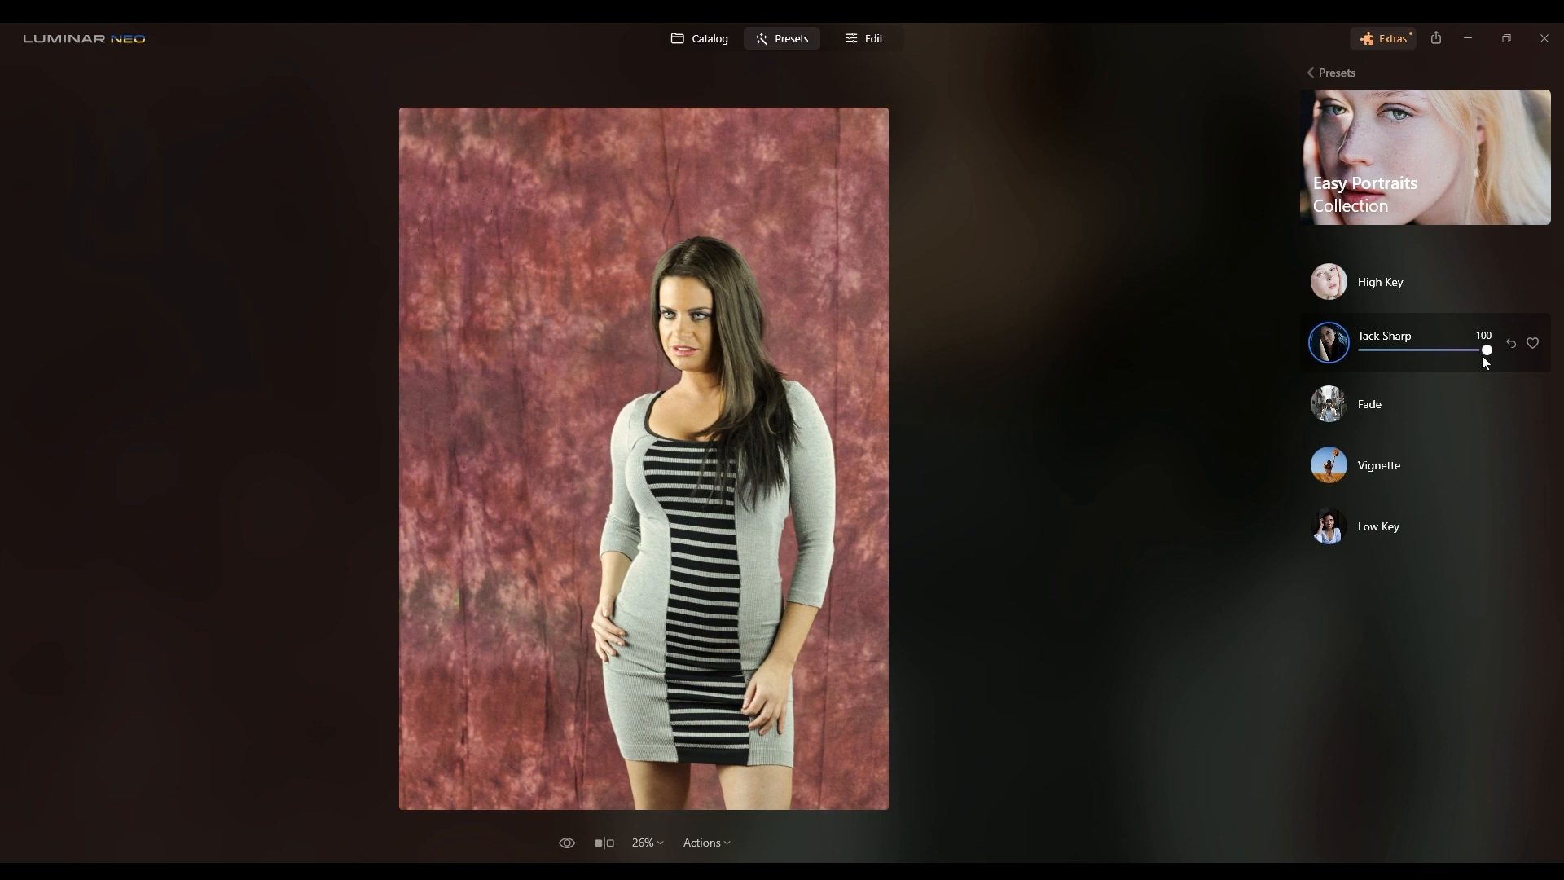
{"action": "left_click", "coordinate": [1510, 342]}
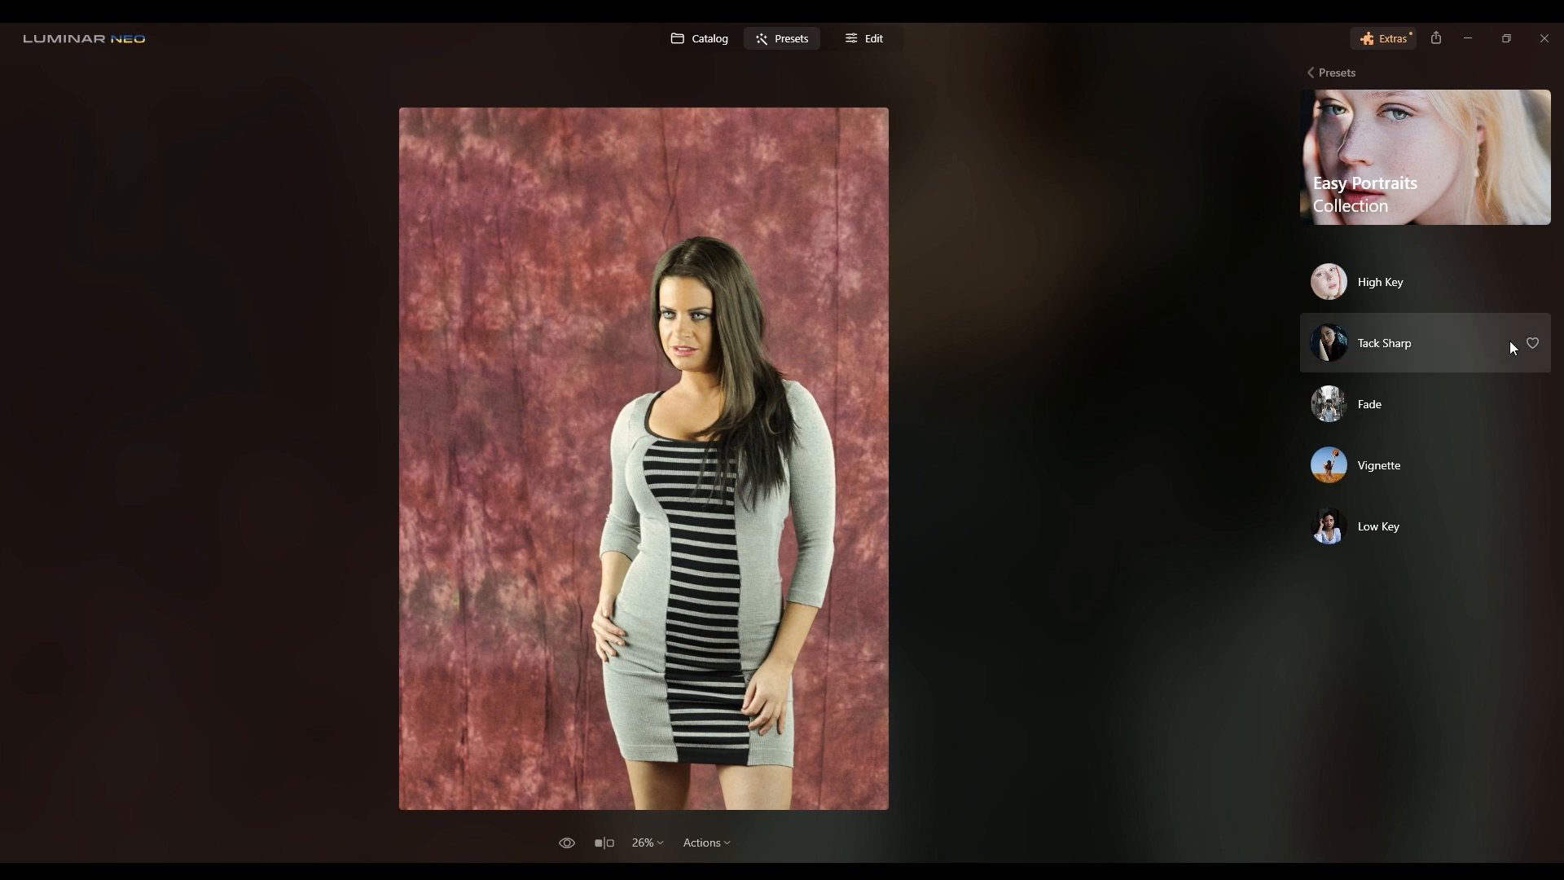
{"action": "left_click", "coordinate": [1407, 345]}
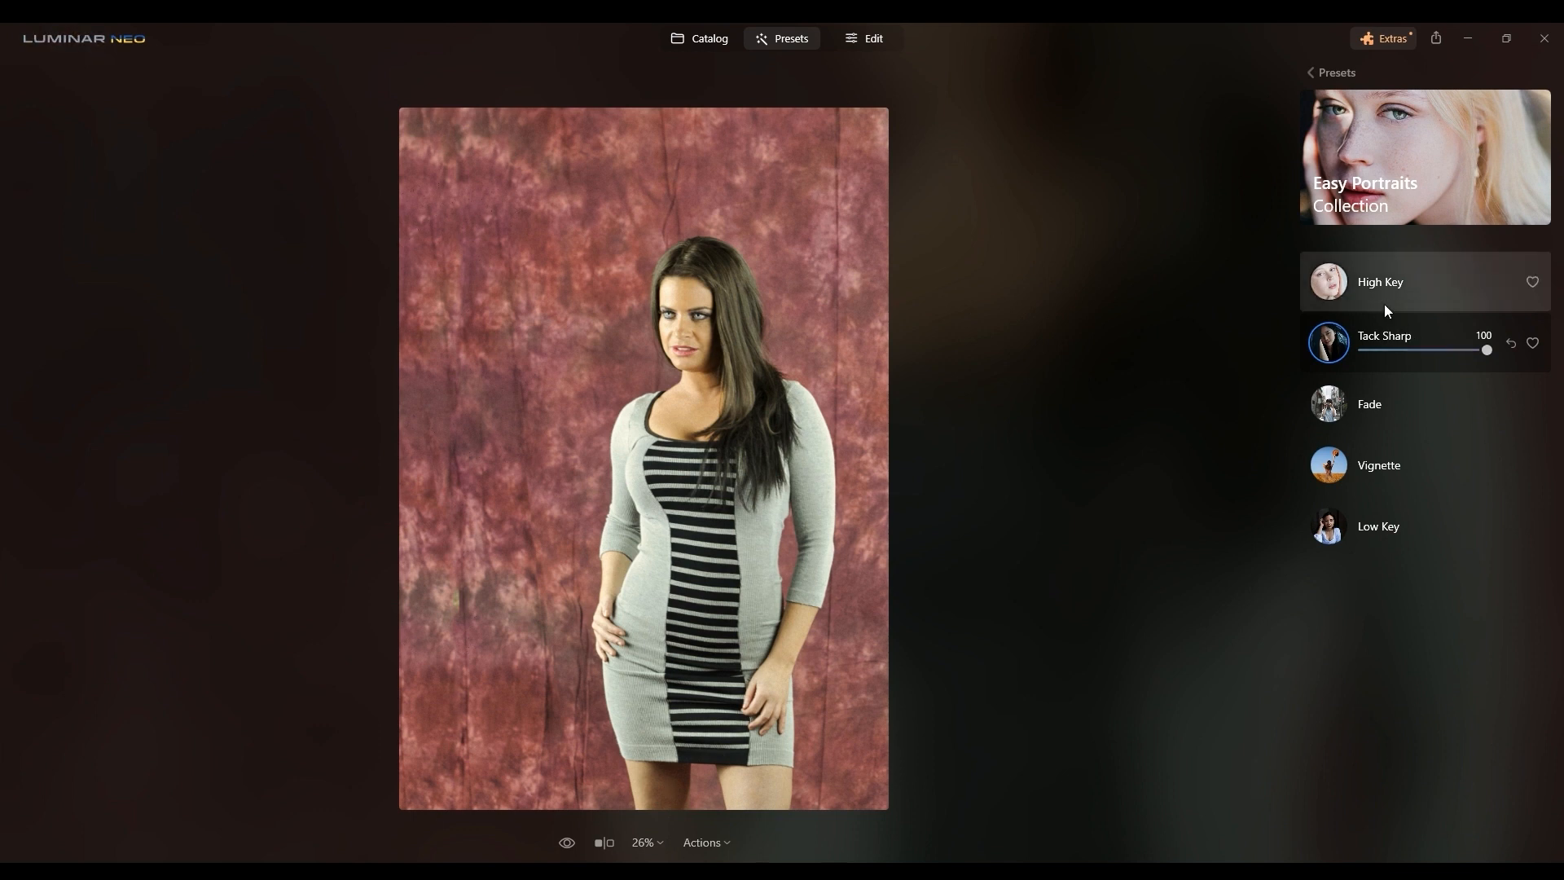
Step: Apply the High Key preset, then switch back to the Low Key preset
{"action": "left_click", "coordinate": [1366, 285]}
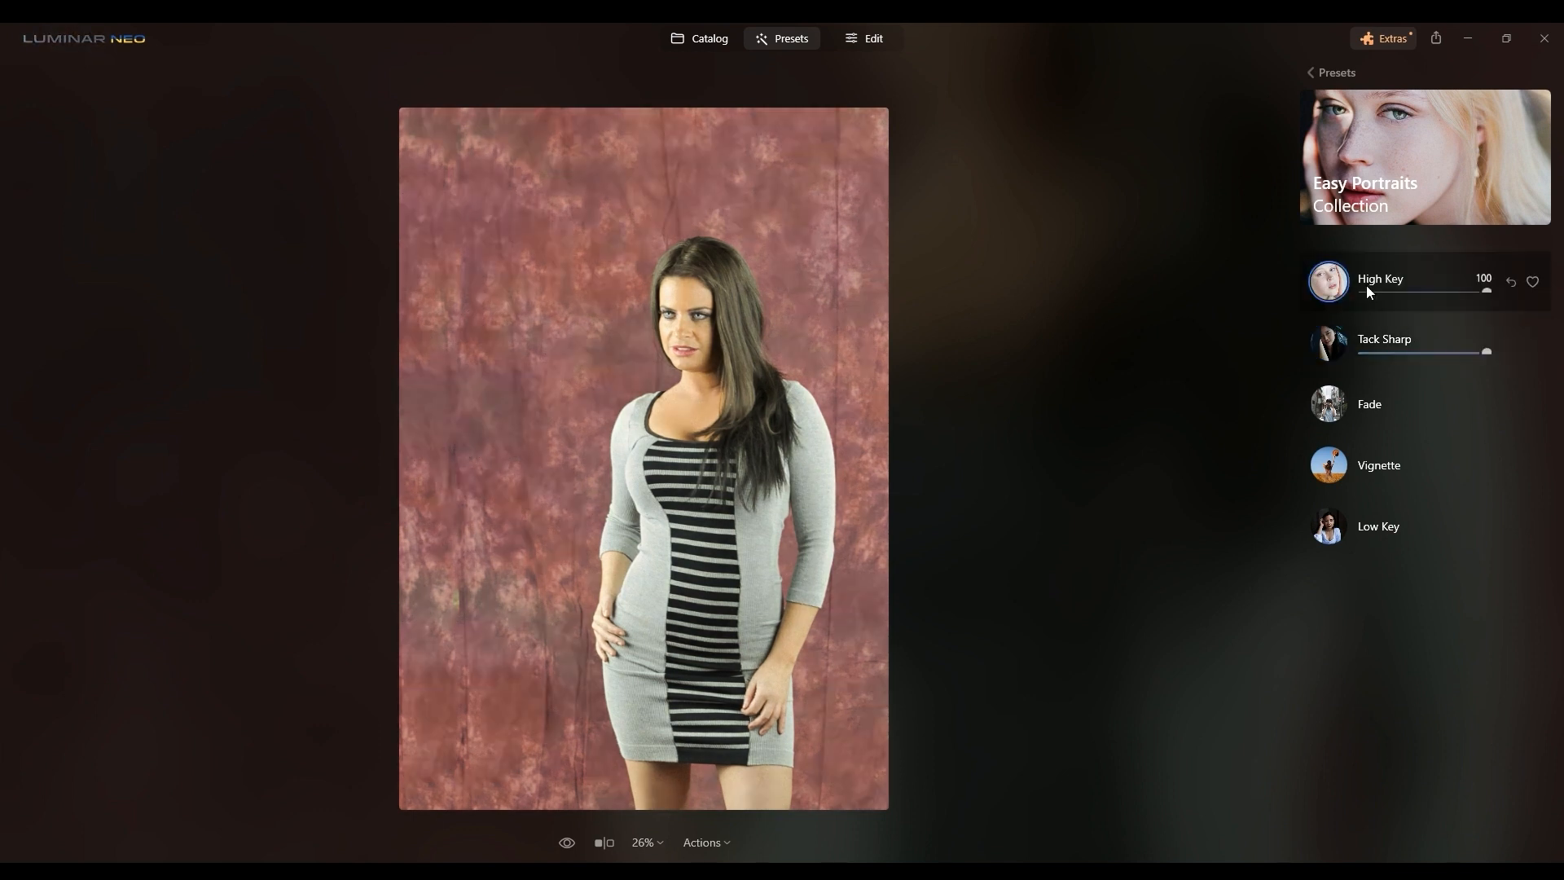
{"action": "left_click", "coordinate": [1375, 528]}
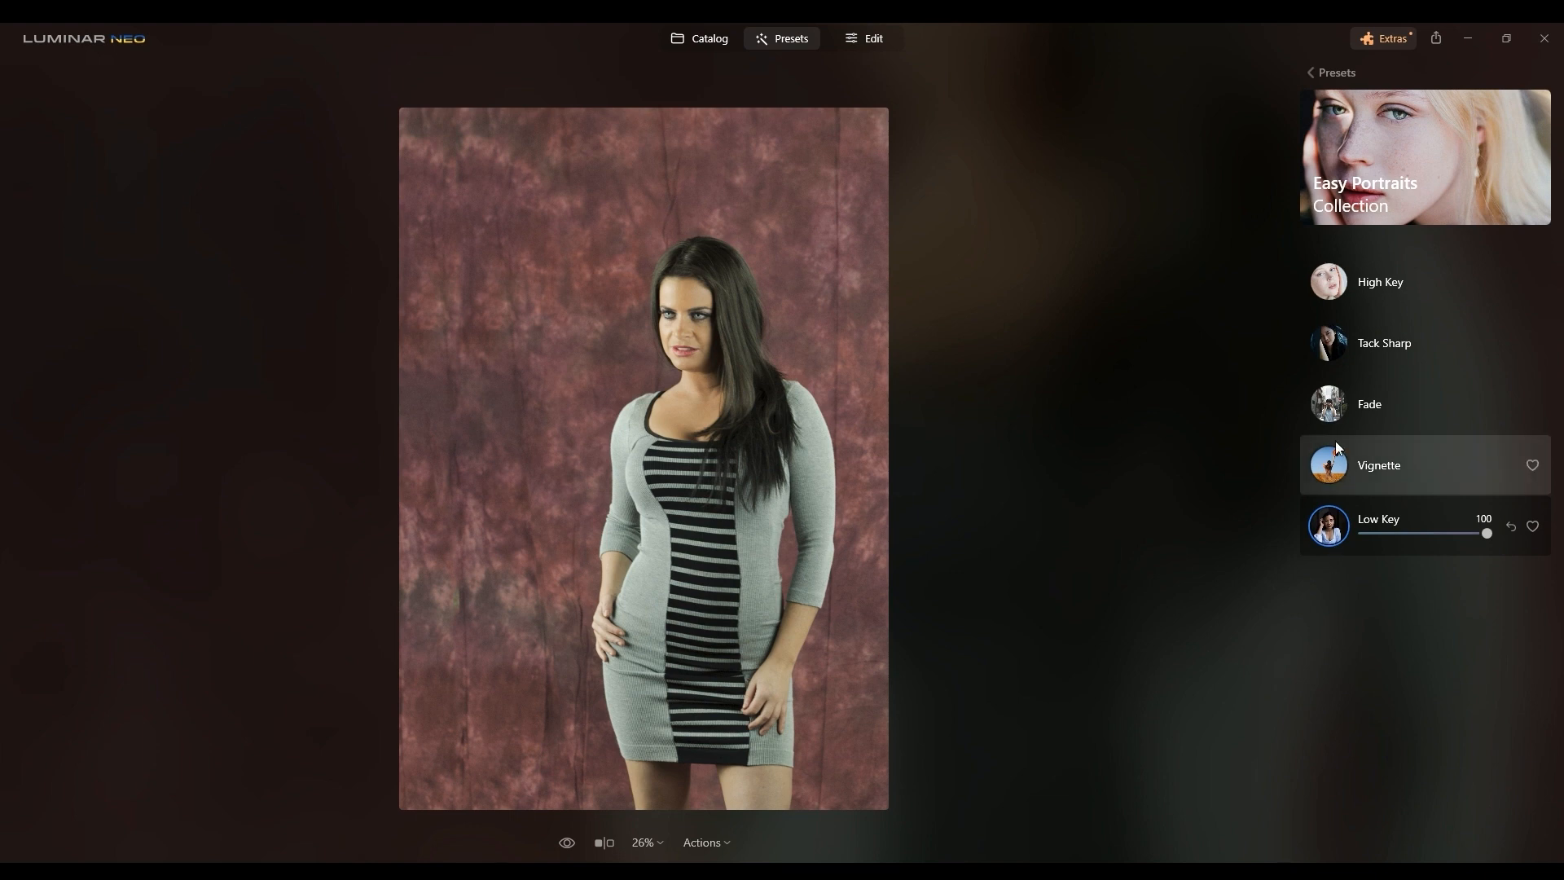
Step: Open the Experimental preset collection and apply its Color Ramp preset
{"action": "left_click", "coordinate": [1343, 75]}
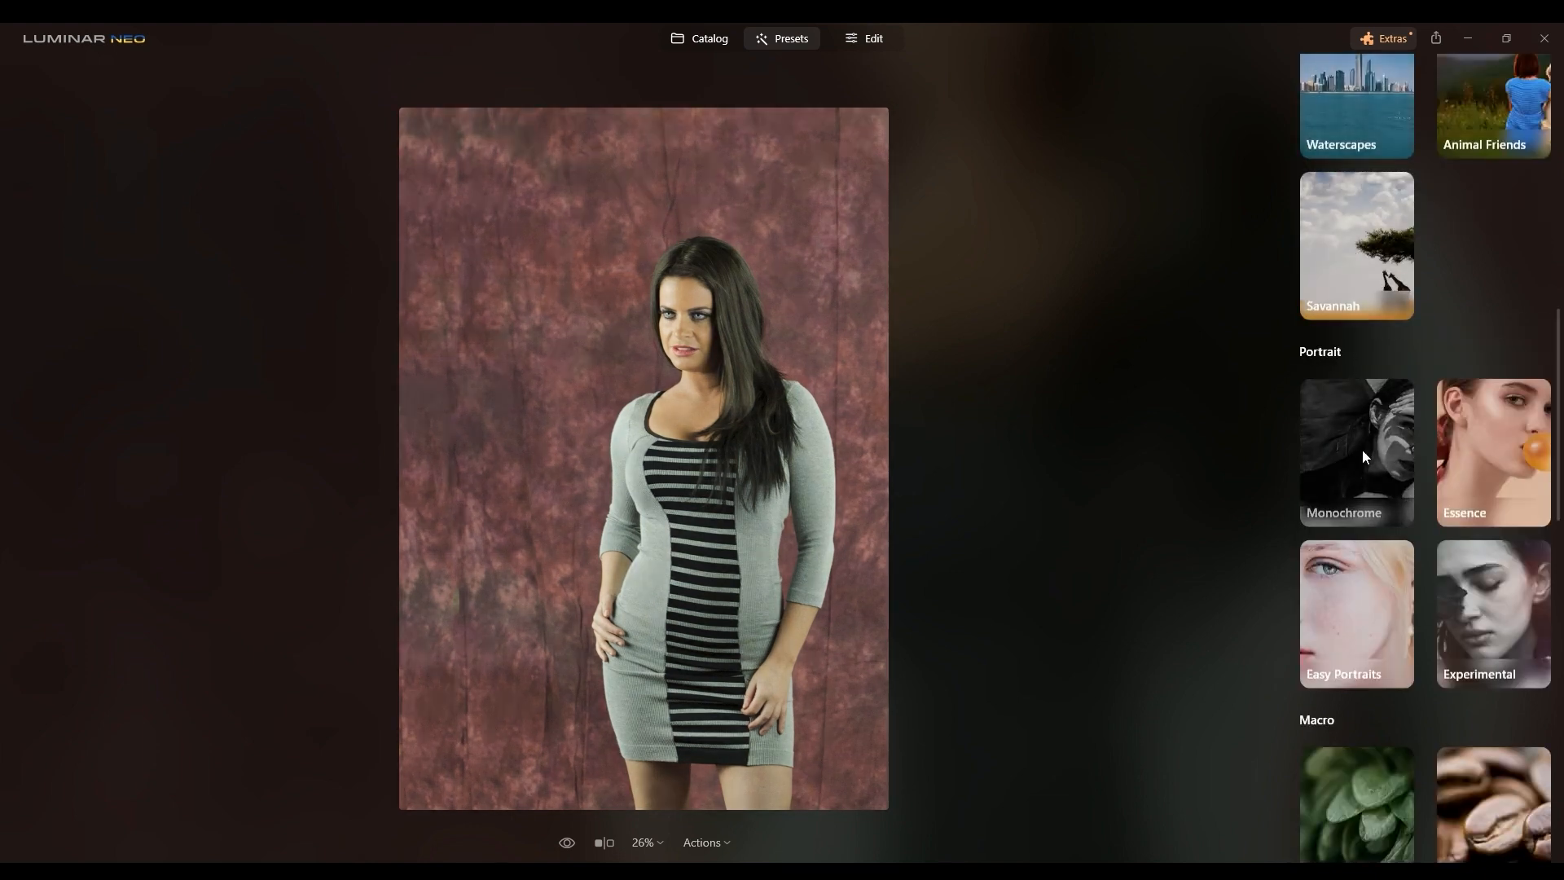
{"action": "left_click", "coordinate": [1459, 603]}
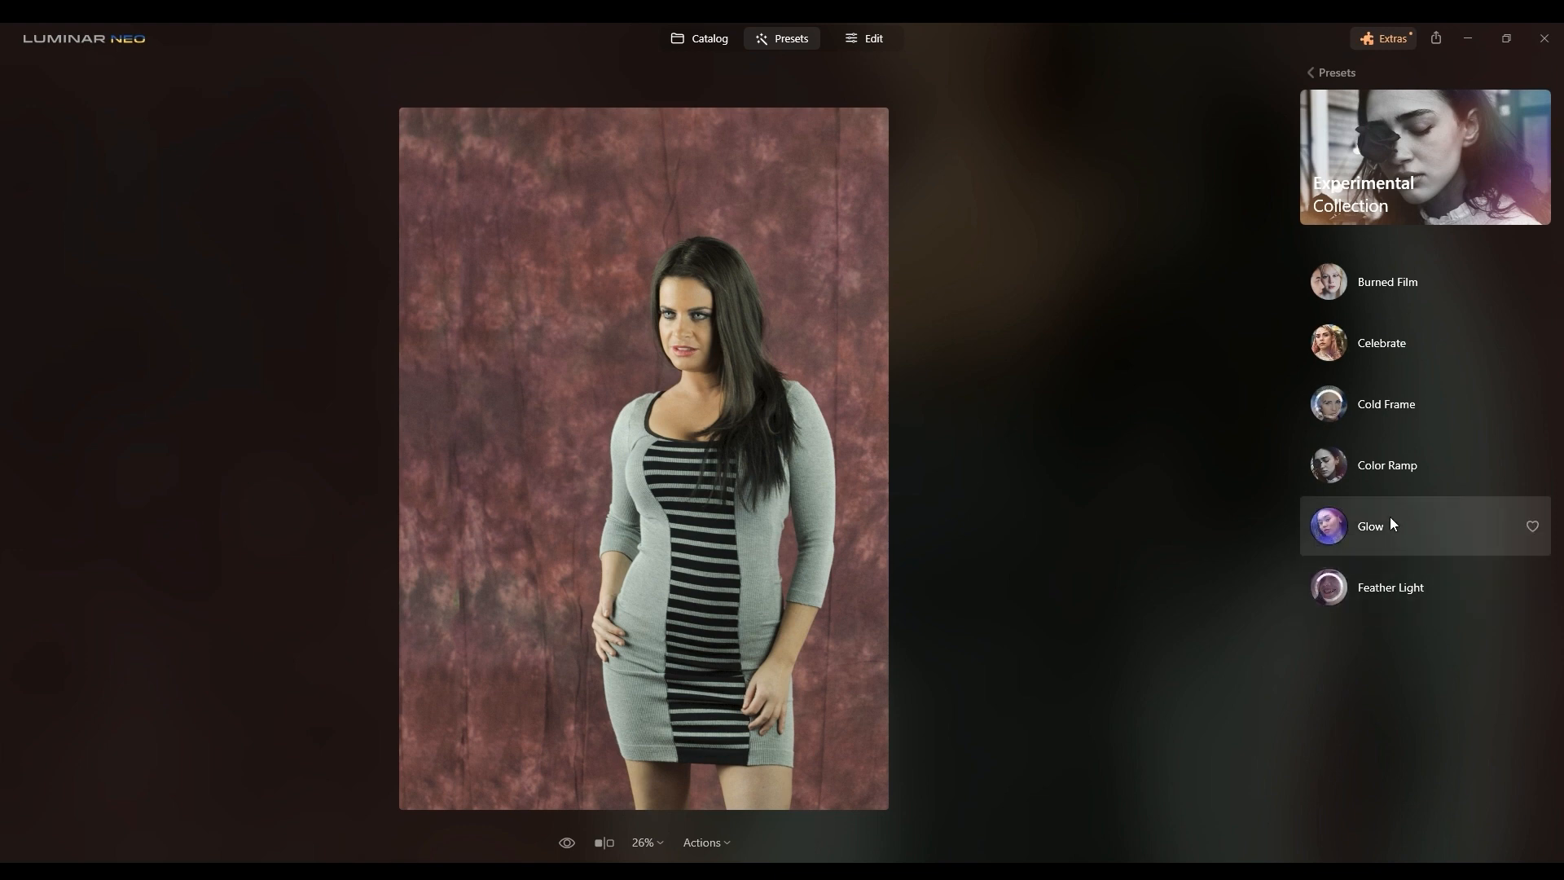
{"action": "left_click", "coordinate": [1382, 467]}
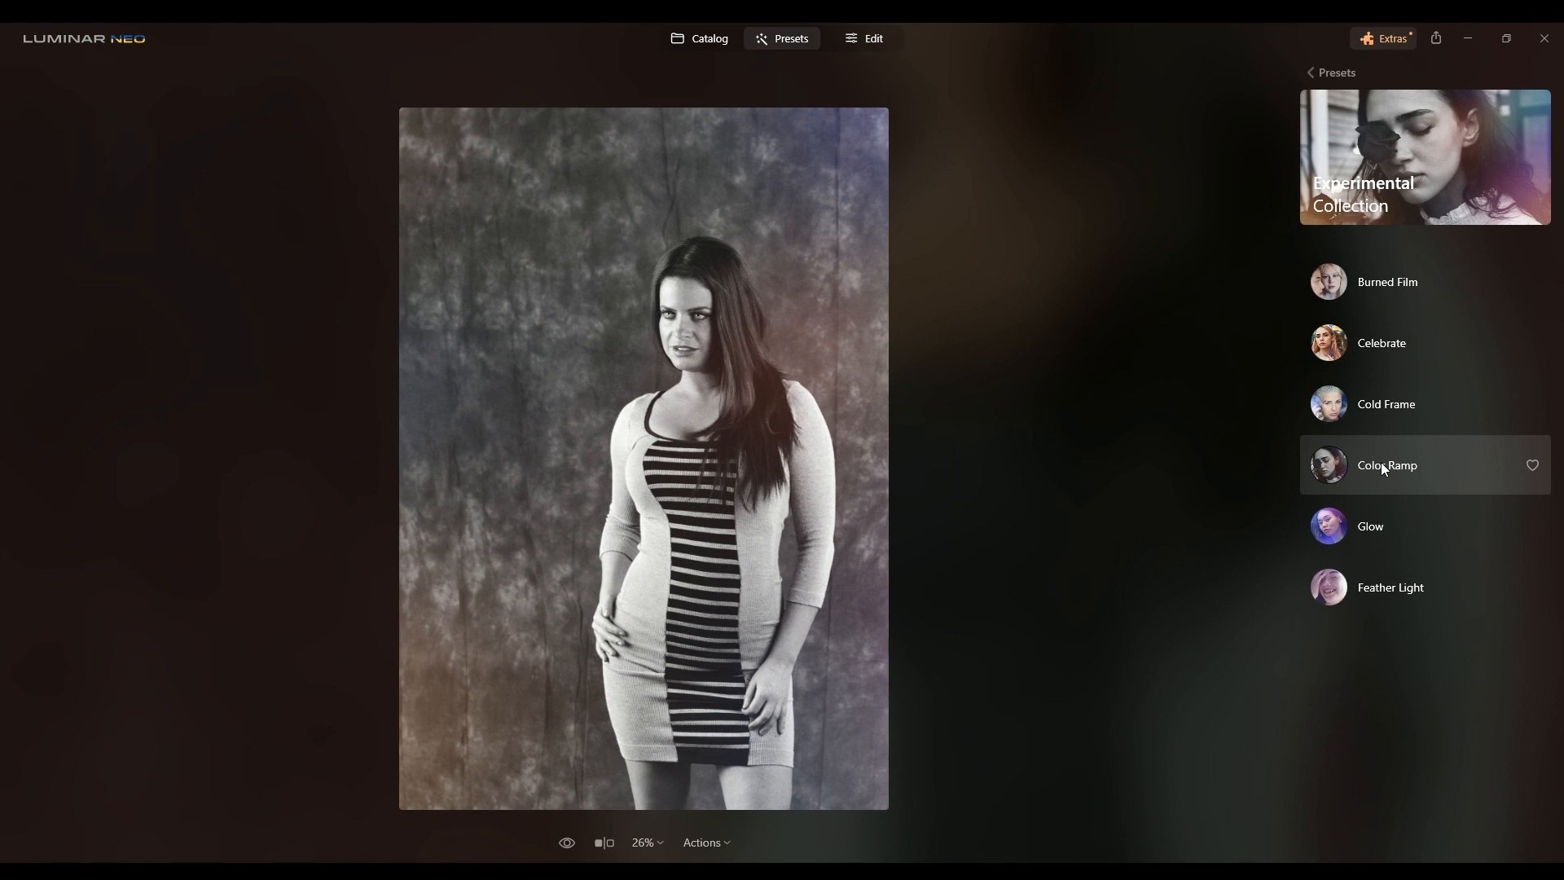
Step: Try the Burned Film, Celebrate, Cold Frame and Glow presets on the photo
{"action": "left_click", "coordinate": [1377, 296]}
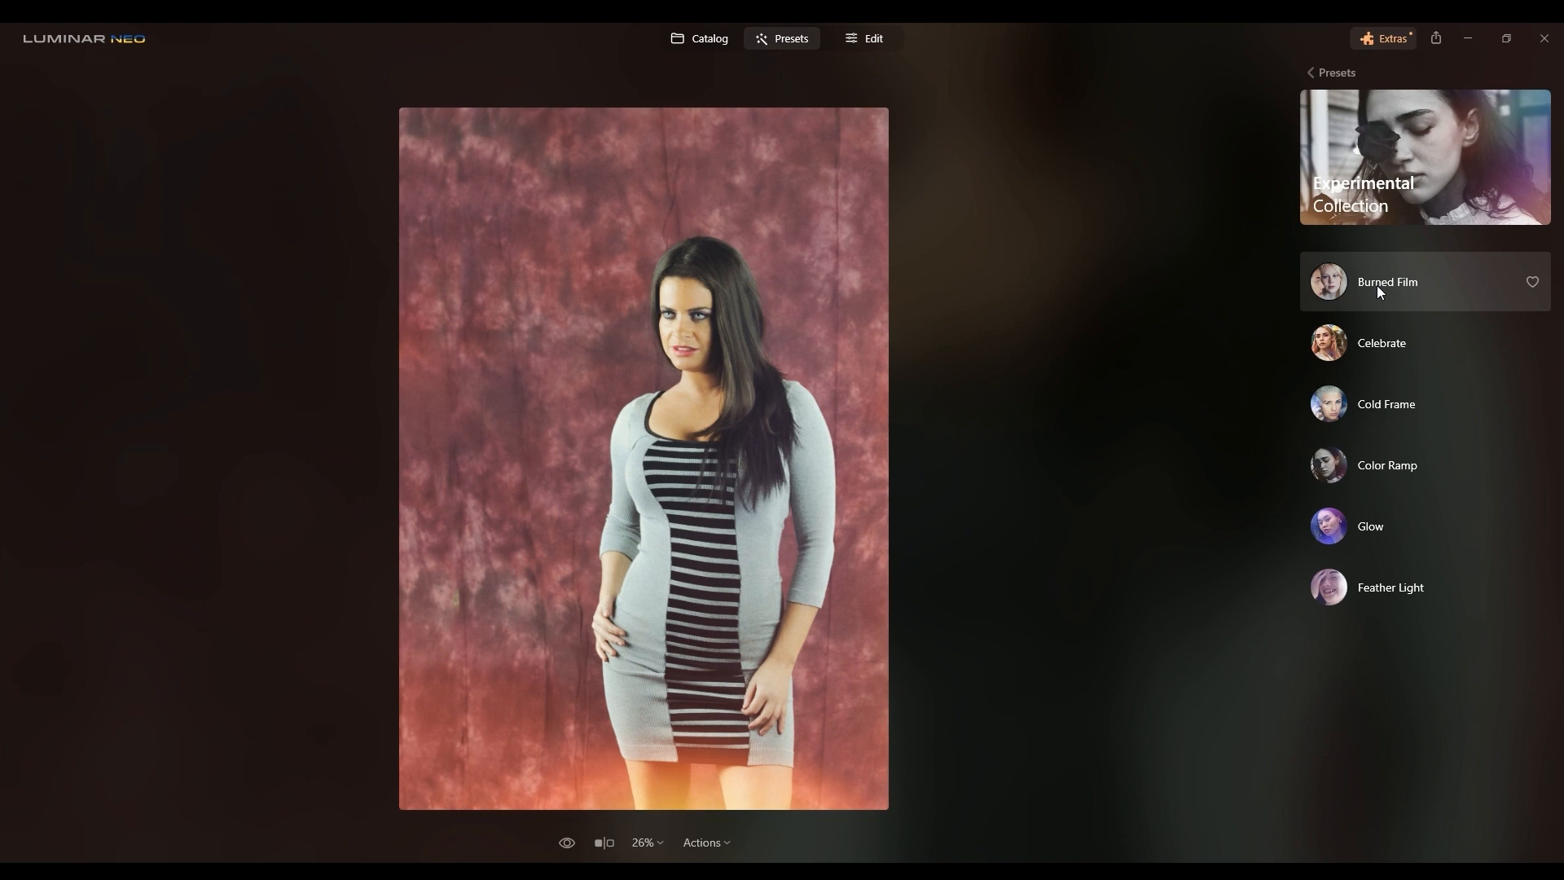
{"action": "left_click", "coordinate": [1378, 343]}
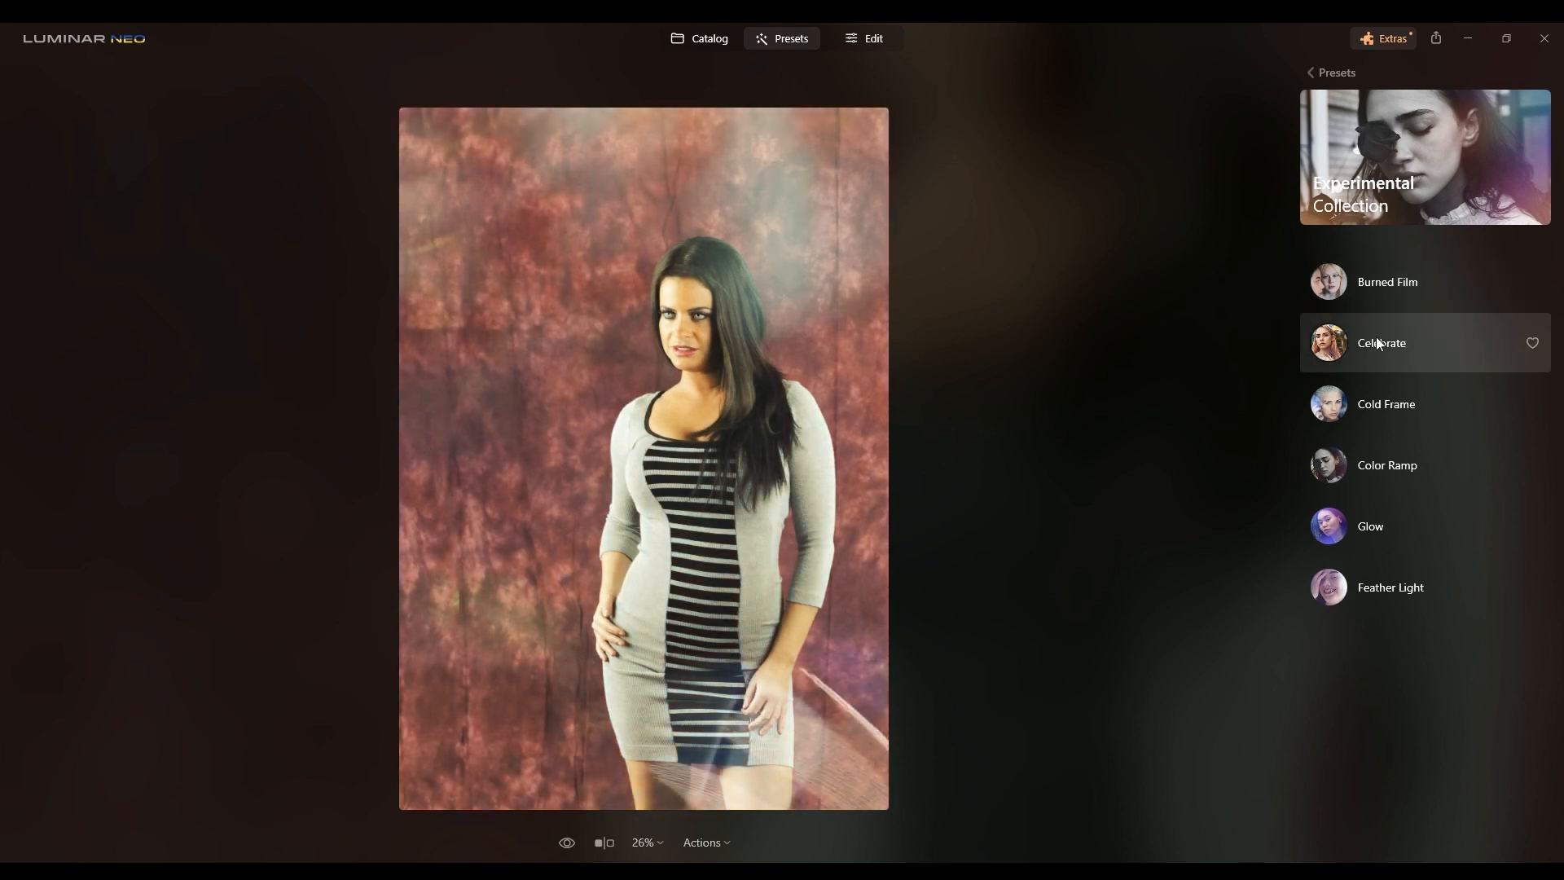
{"action": "left_click", "coordinate": [1370, 406]}
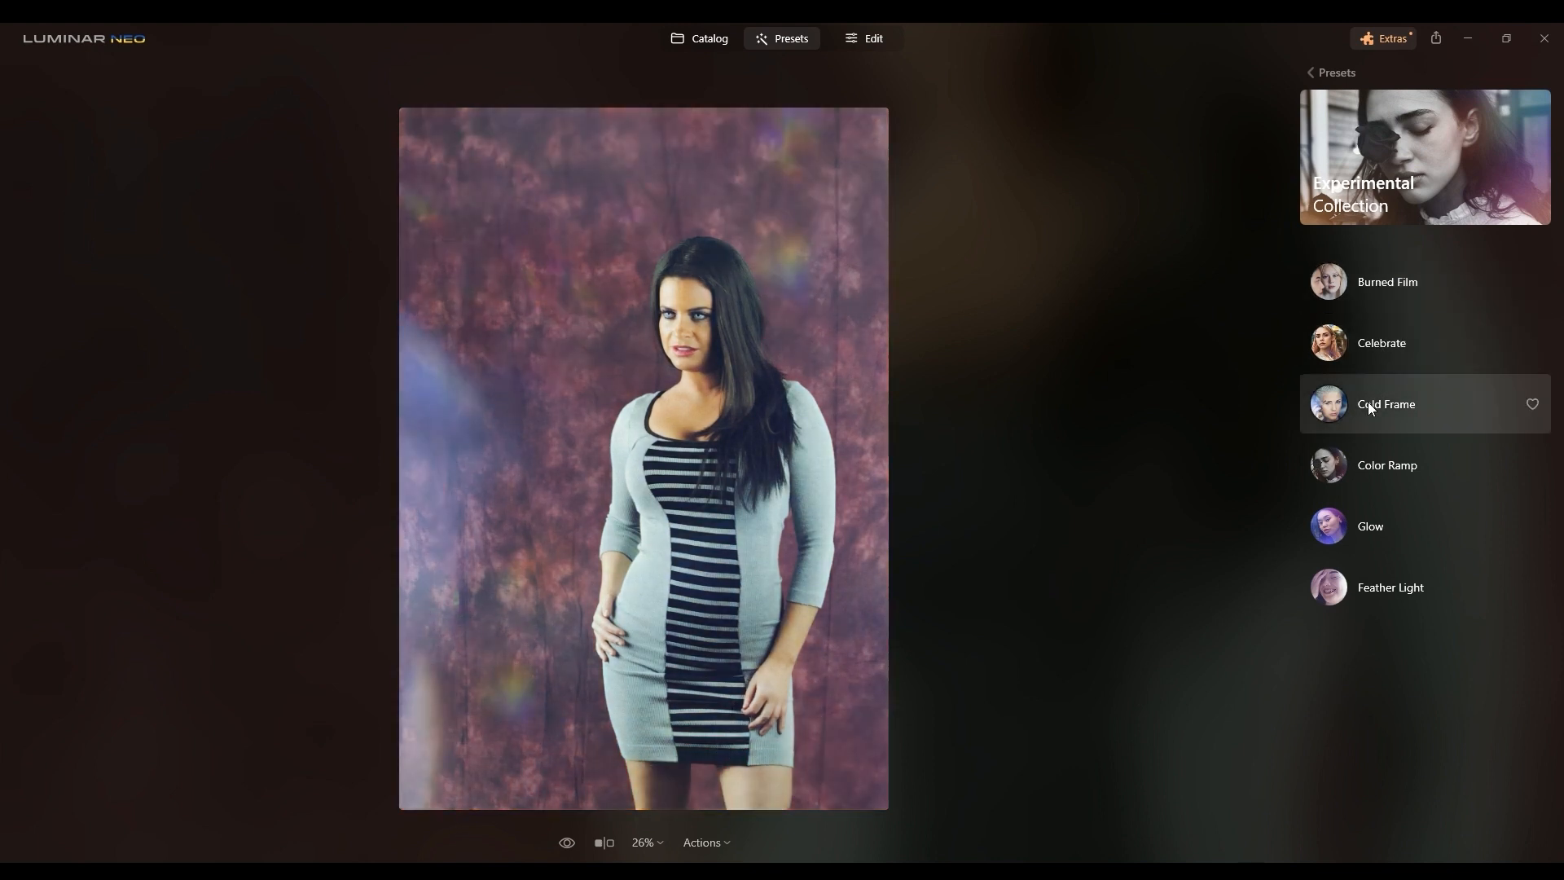
{"action": "left_click", "coordinate": [1370, 533]}
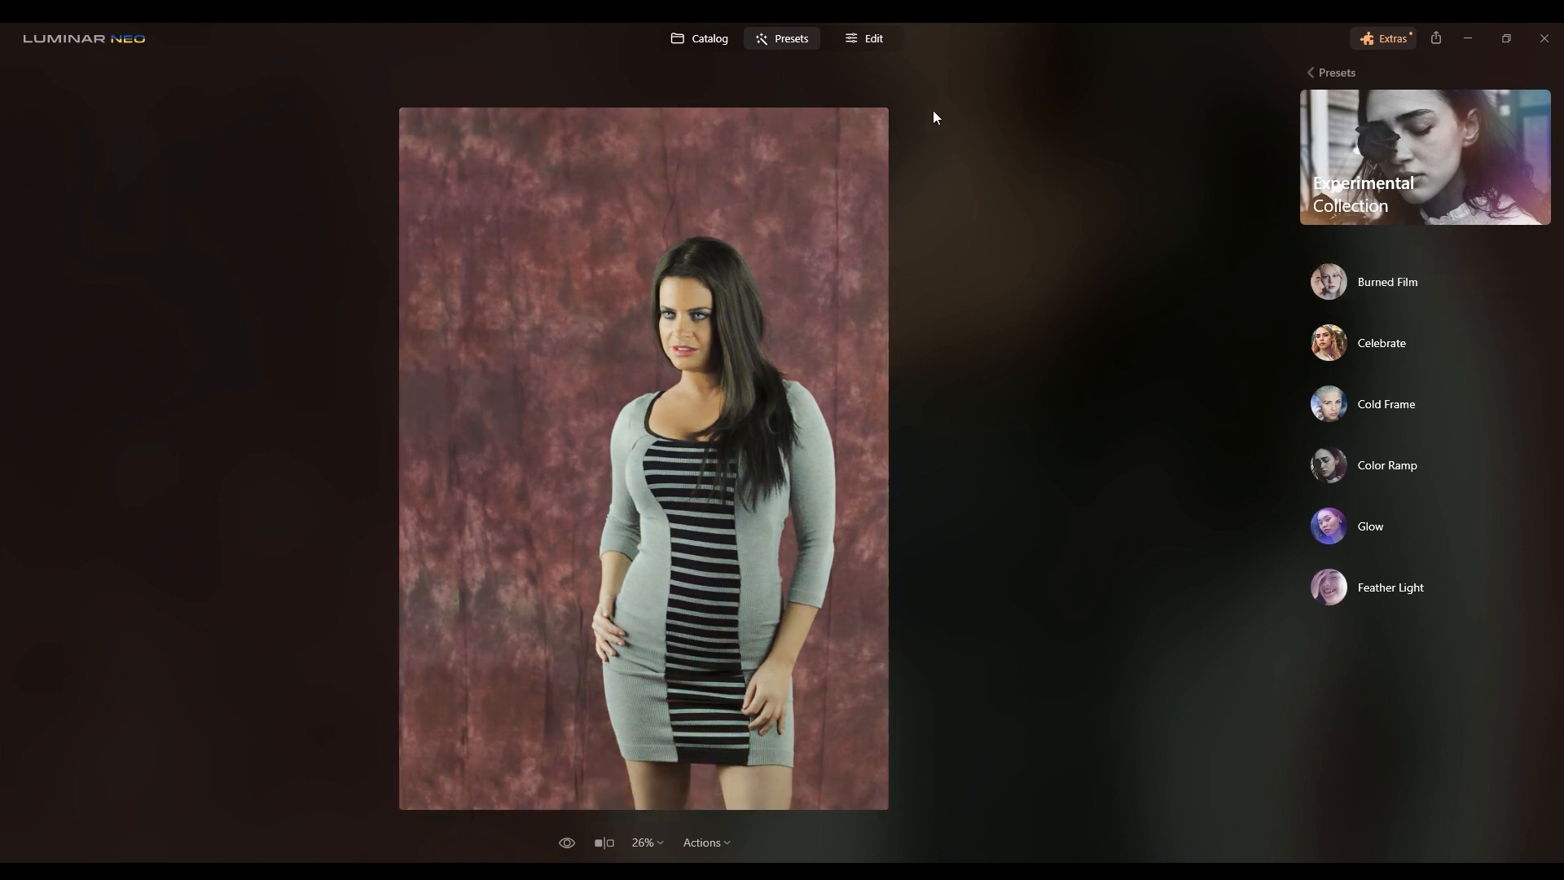
Step: Switch to Edit mode and open the Skin adjustment in the list of applied edits
{"action": "left_click", "coordinate": [873, 45]}
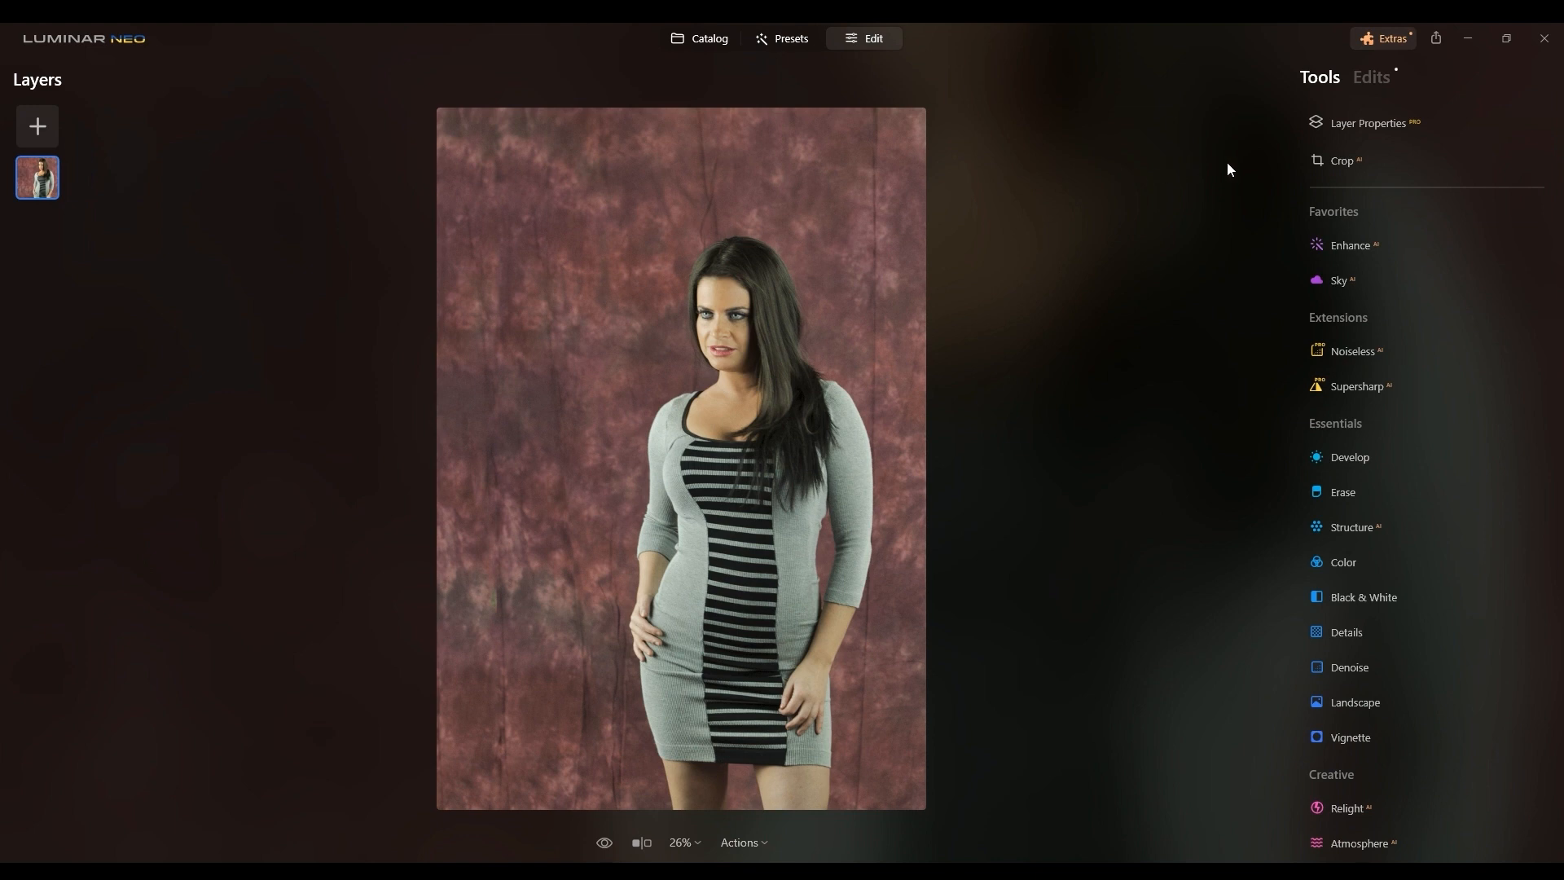
{"action": "left_click", "coordinate": [1375, 81]}
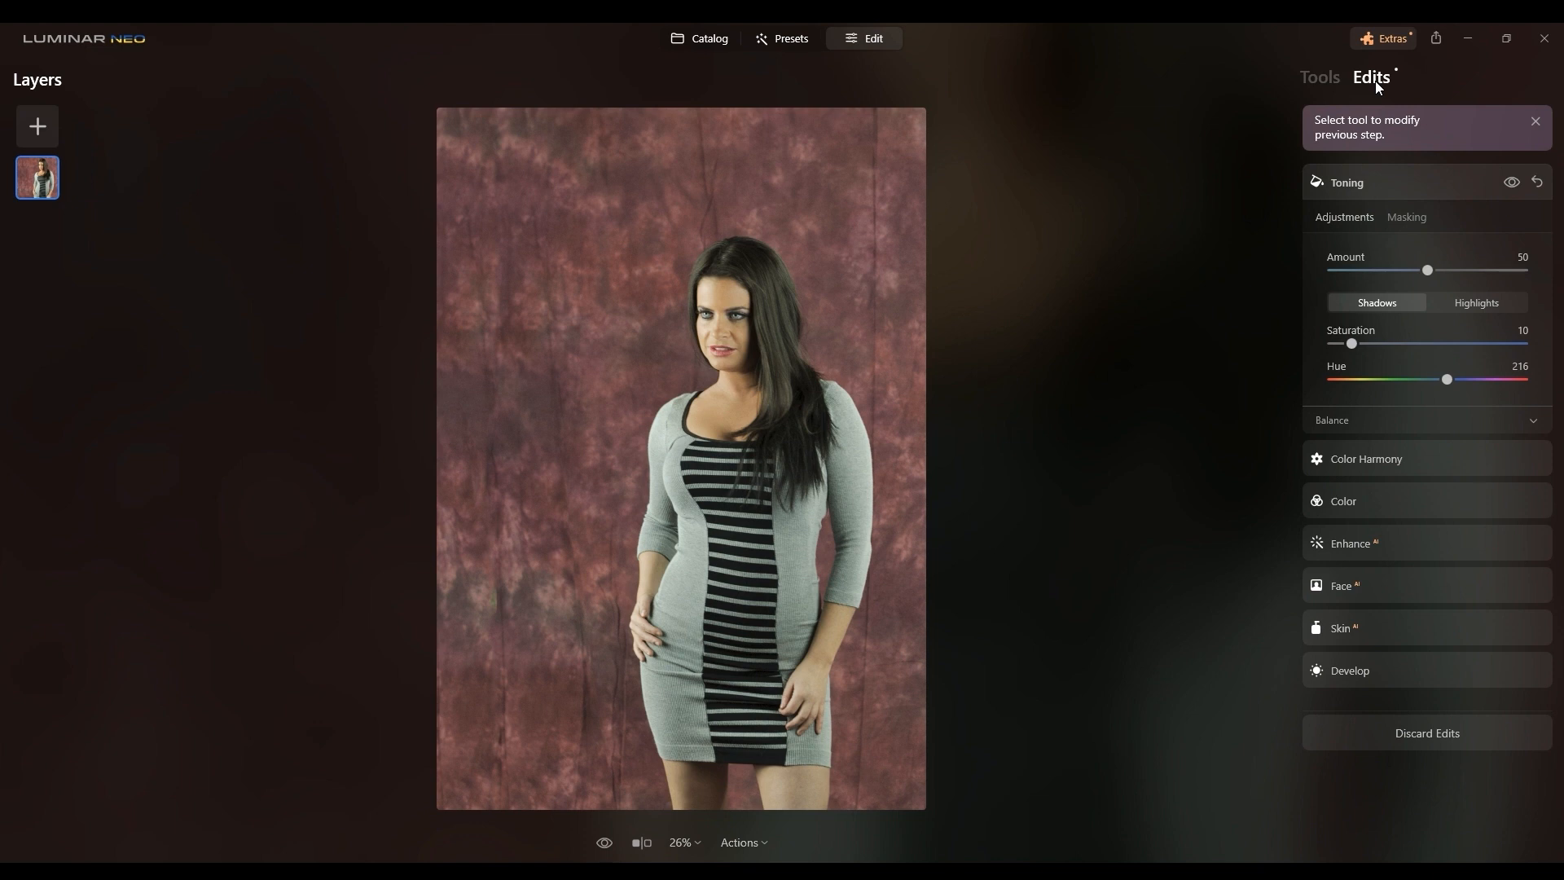
{"action": "left_click", "coordinate": [1345, 624]}
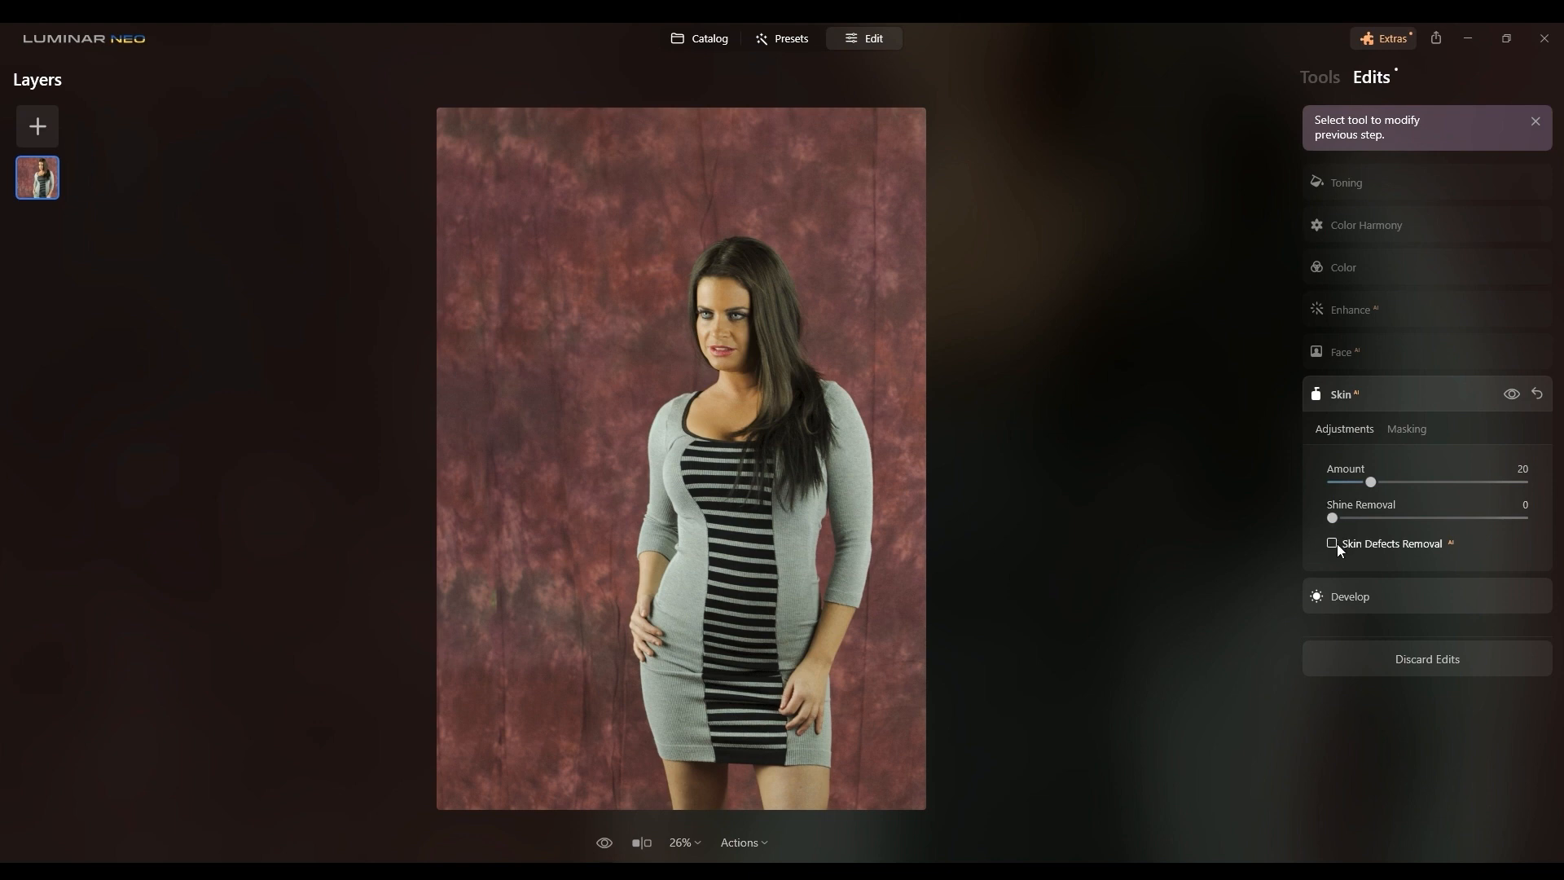
Step: Examine the Develop edit's Transform, Noise Reduction and Sharpness sections
{"action": "left_click", "coordinate": [1320, 598]}
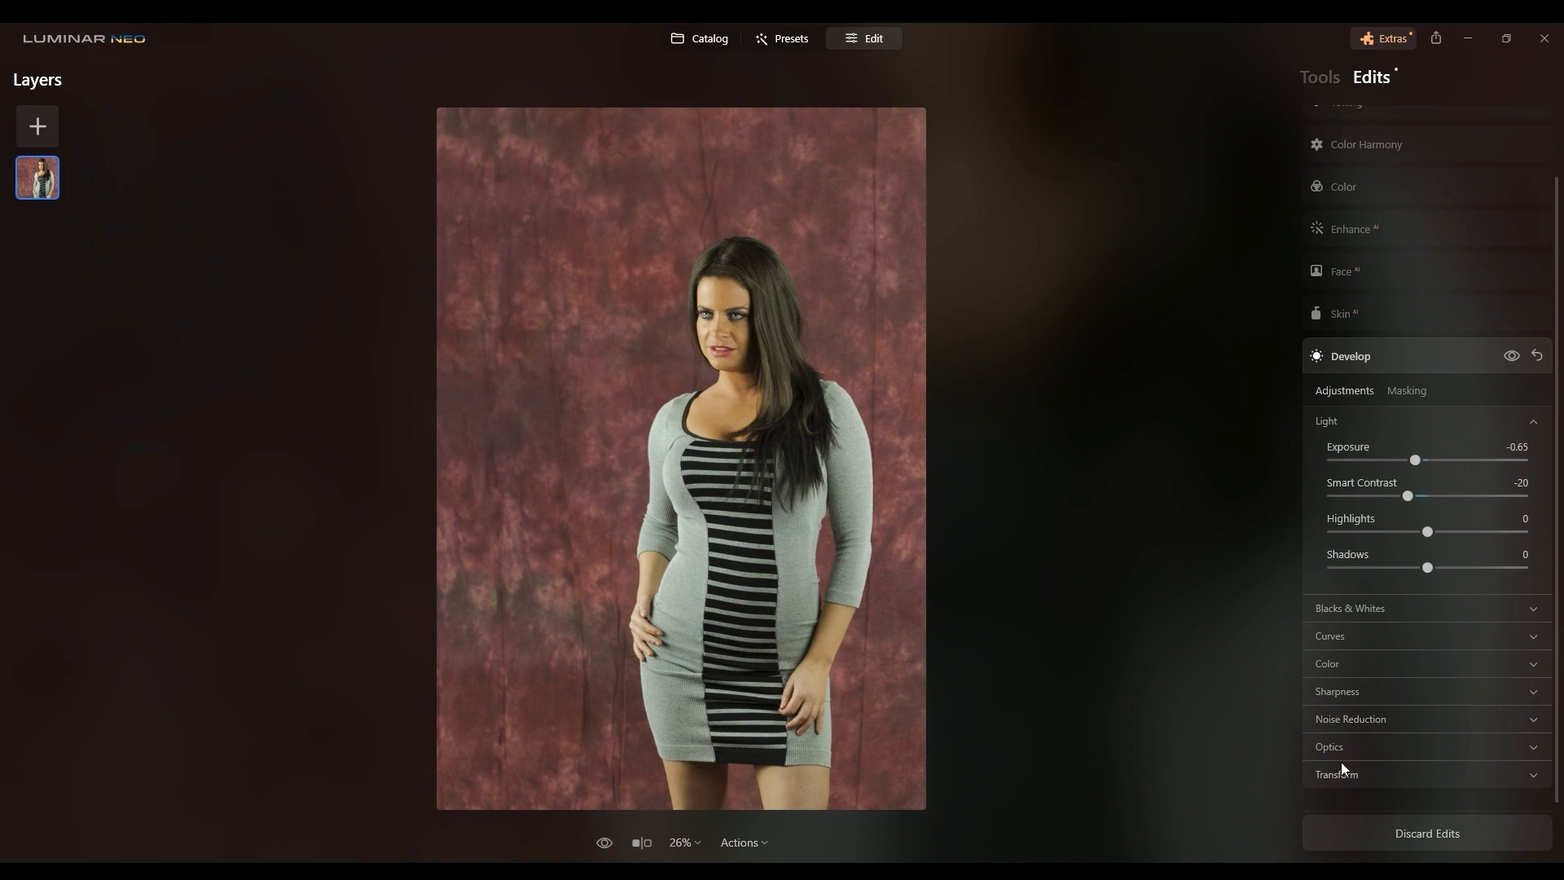
{"action": "left_click", "coordinate": [1362, 769]}
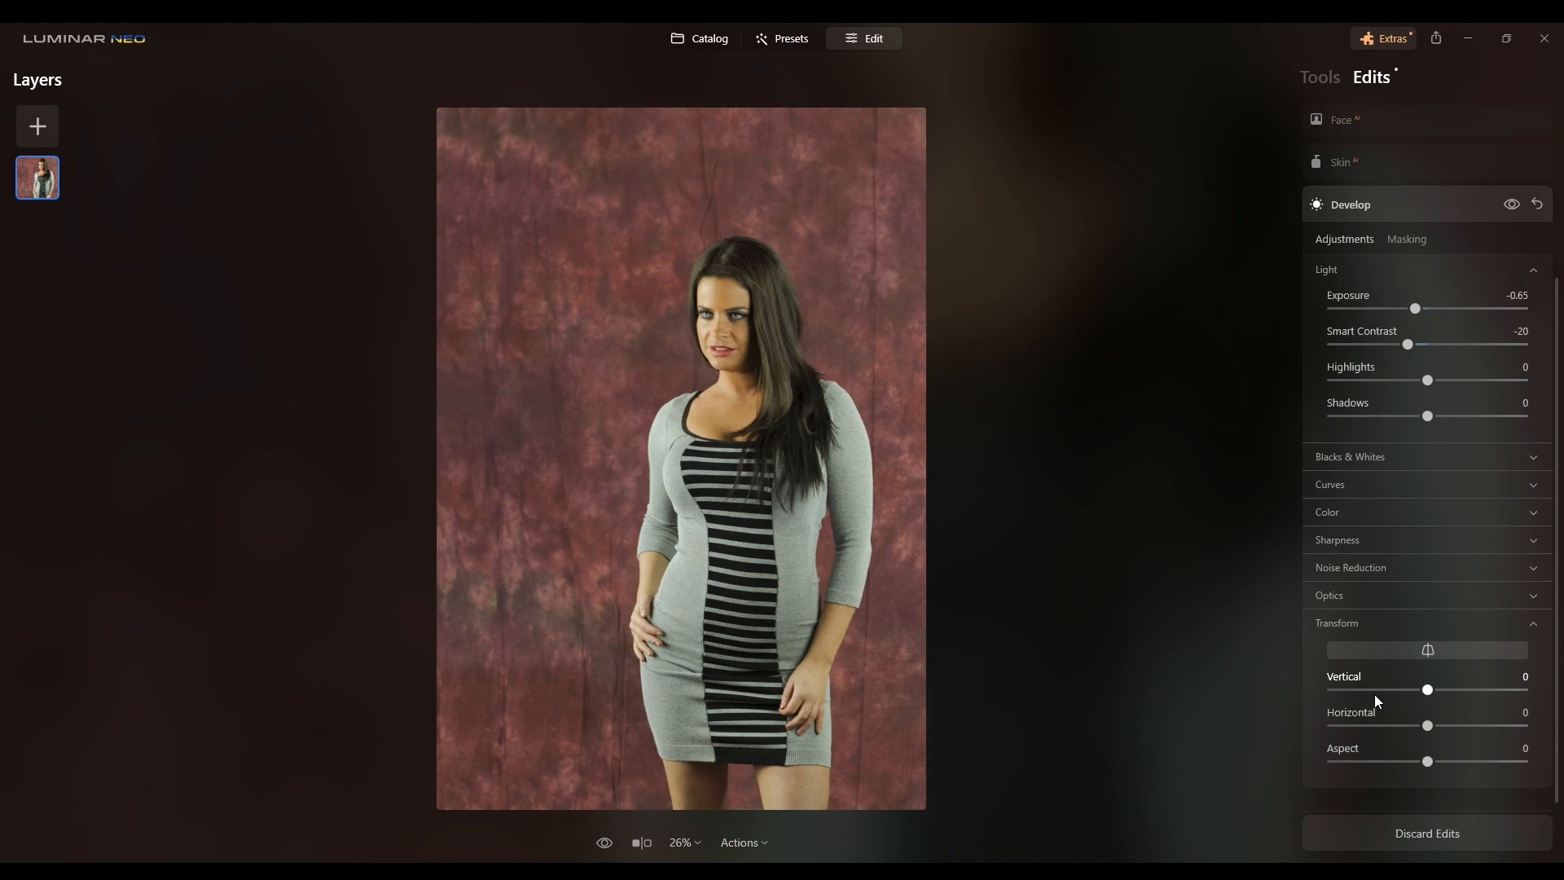
{"action": "left_click", "coordinate": [1370, 575]}
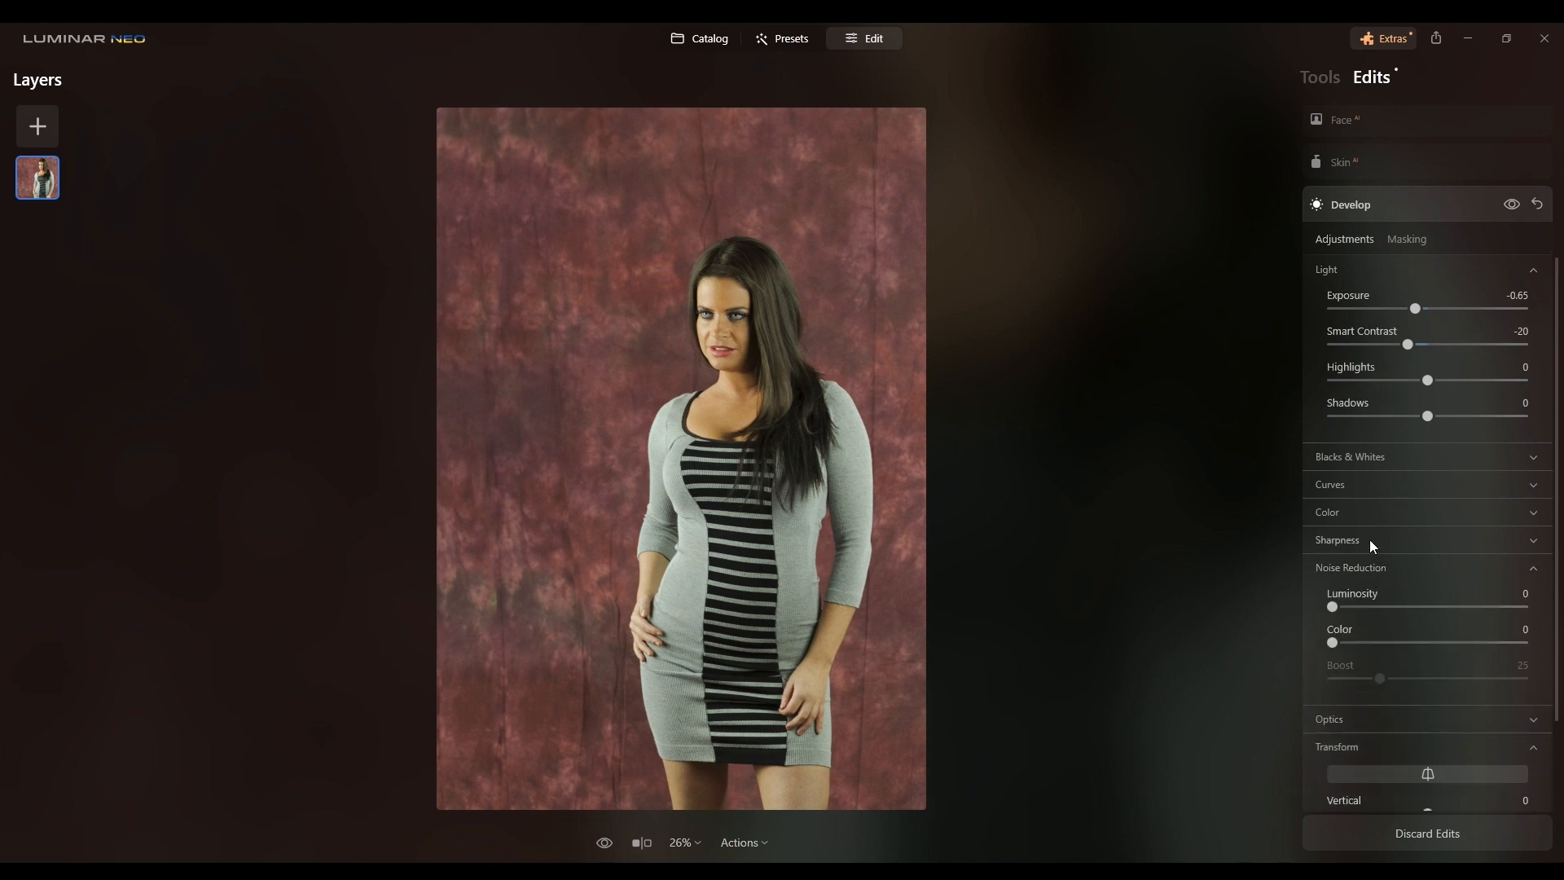
{"action": "left_click", "coordinate": [1370, 539]}
{"action": "scroll", "coordinate": [1370, 530], "scroll_direction": "up", "scroll_amount": 3}
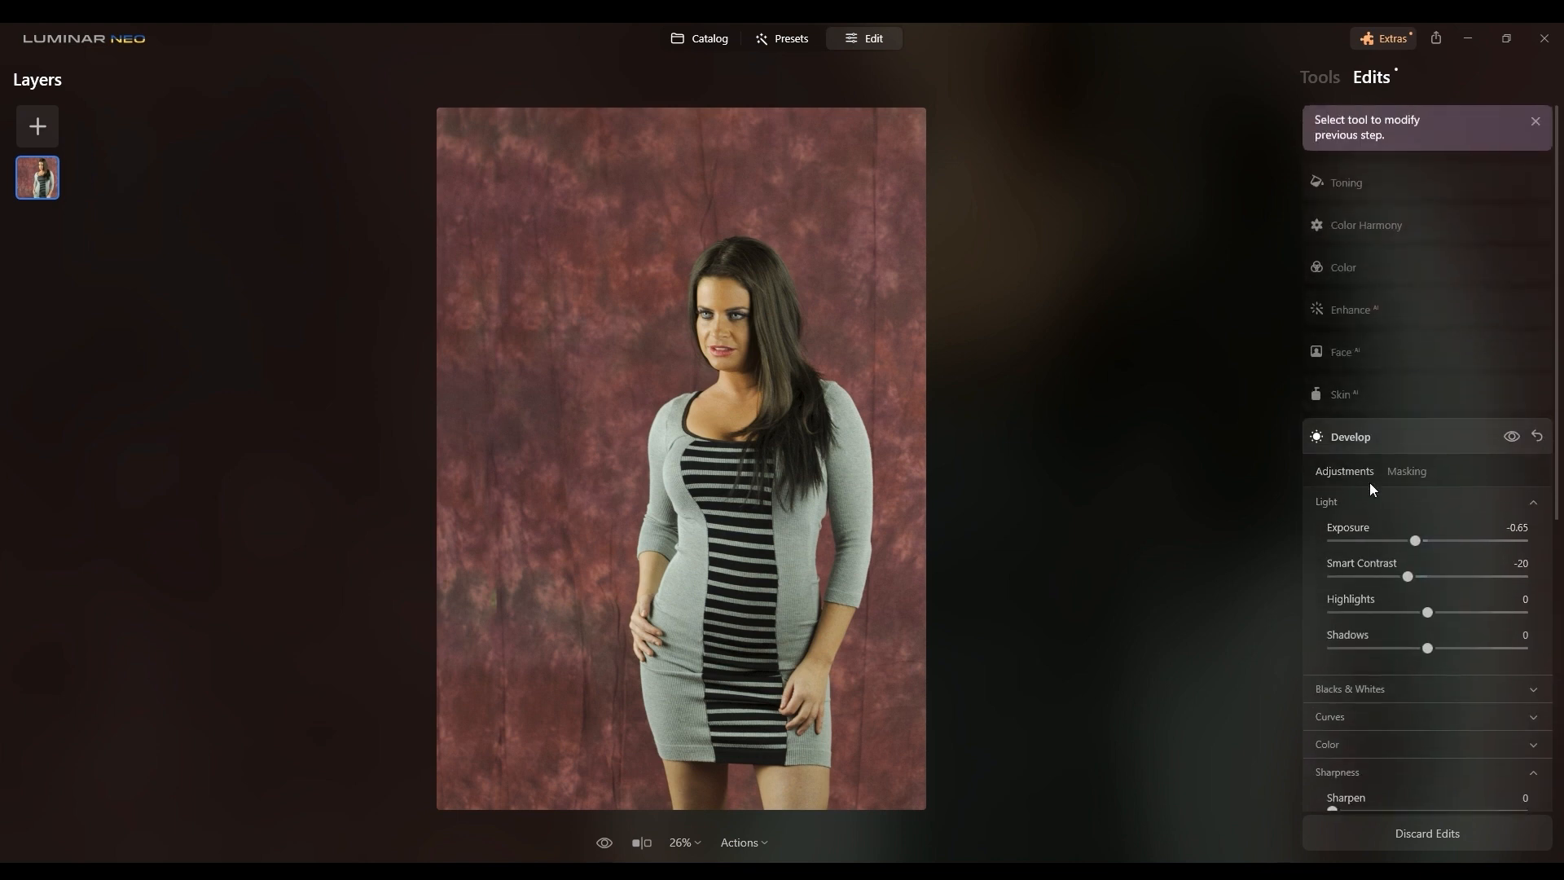
Step: Open the Face edit and set Slim Face to 100
{"action": "left_click", "coordinate": [1363, 356]}
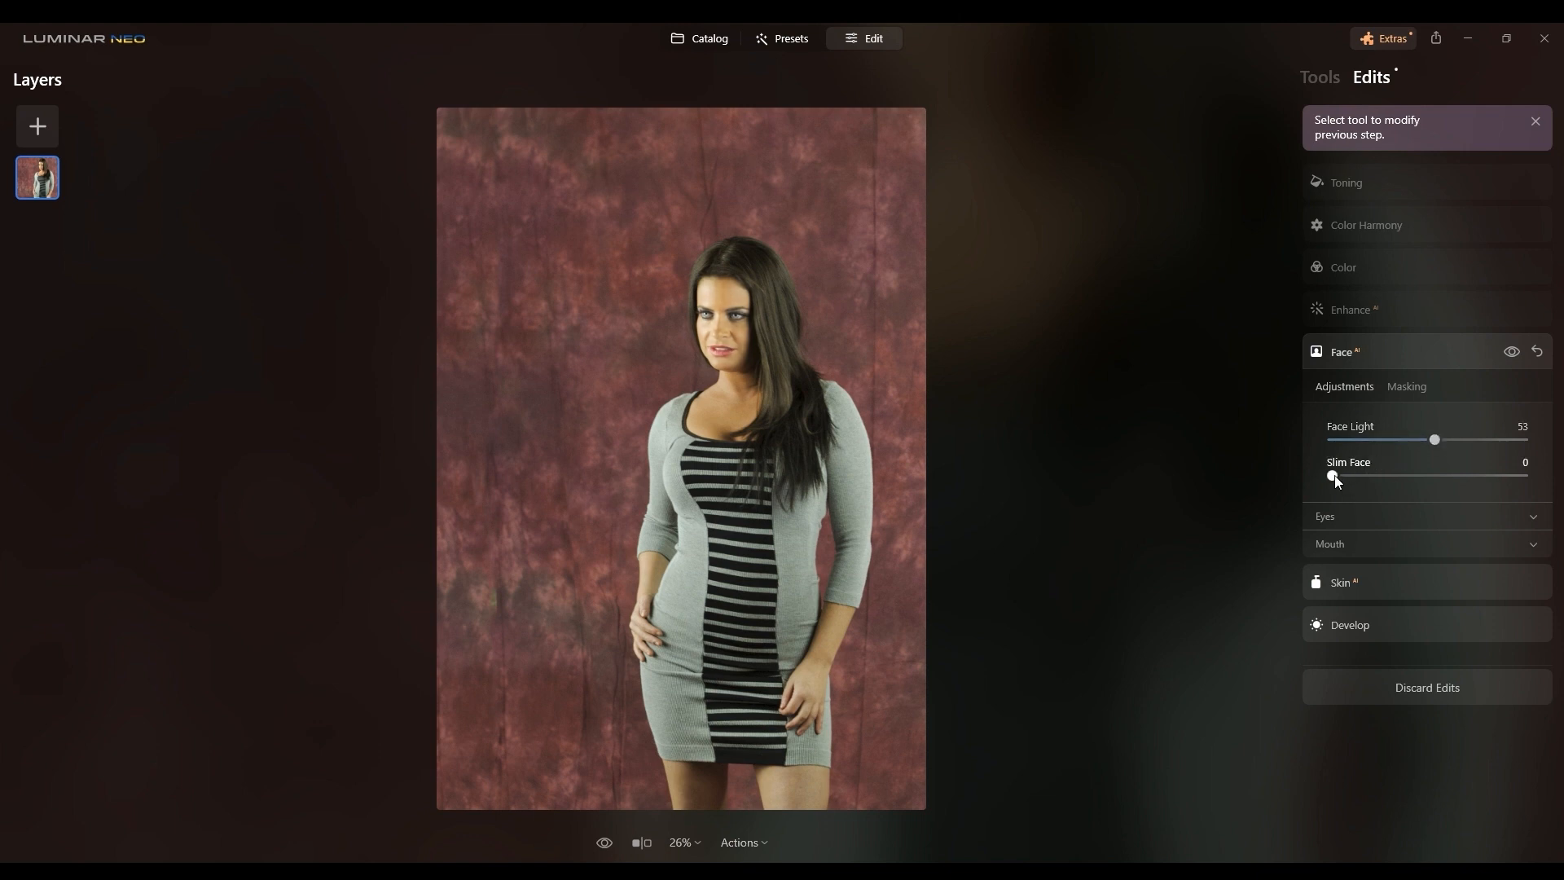
{"action": "left_click_drag", "start_coordinate": [1339, 482], "coordinate": [1539, 481]}
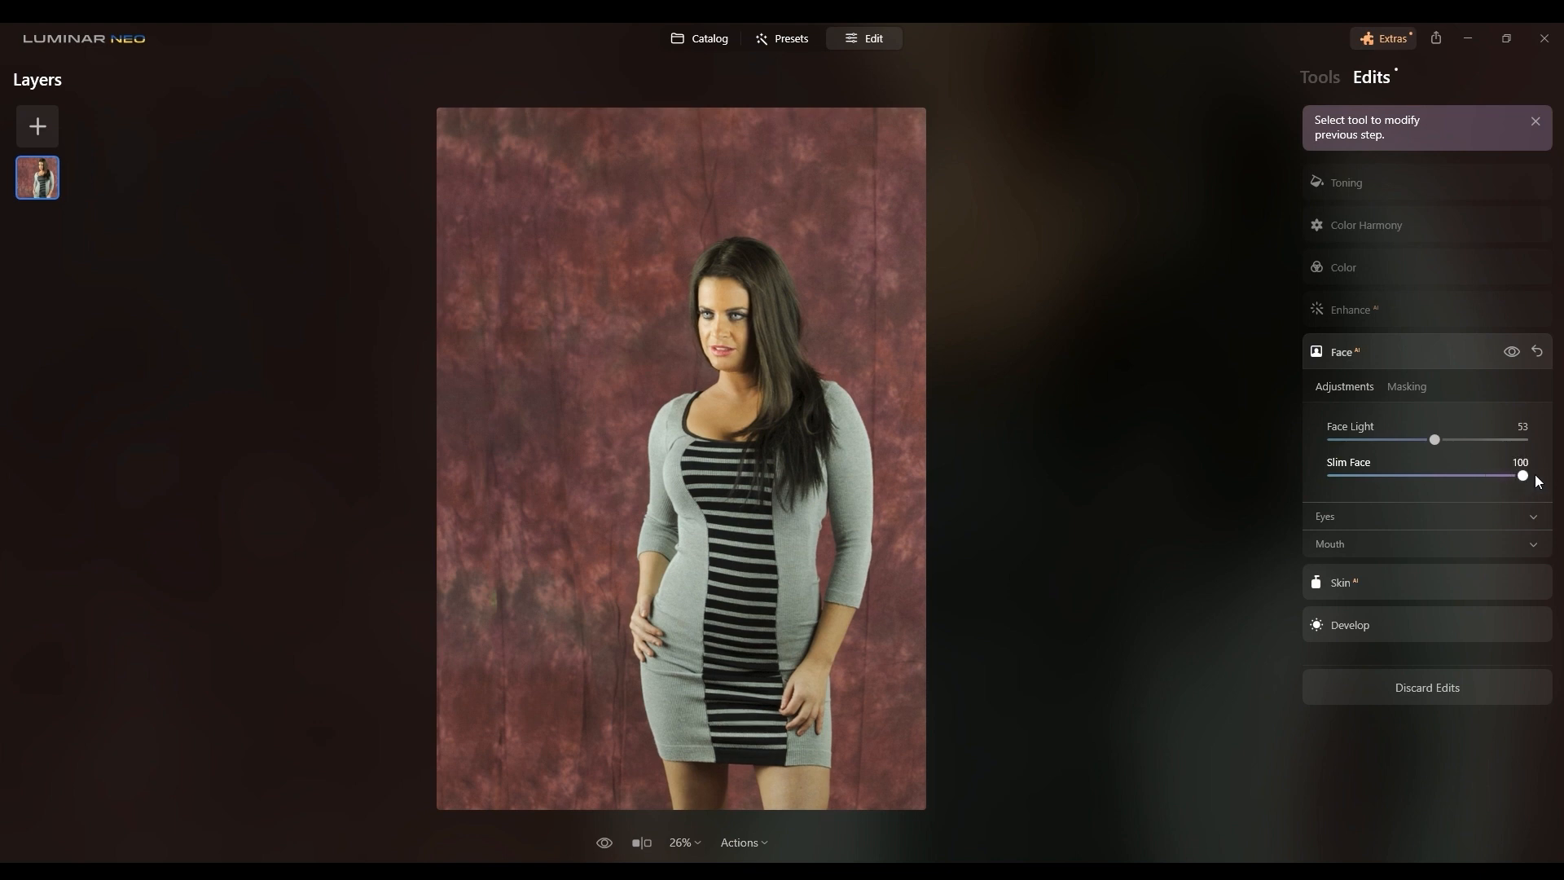
Step: Reset all Face adjustments and open the Enhance edit
{"action": "left_click", "coordinate": [1513, 352]}
{"action": "left_click", "coordinate": [1517, 351]}
{"action": "left_click", "coordinate": [1517, 354]}
{"action": "left_click", "coordinate": [1538, 352]}
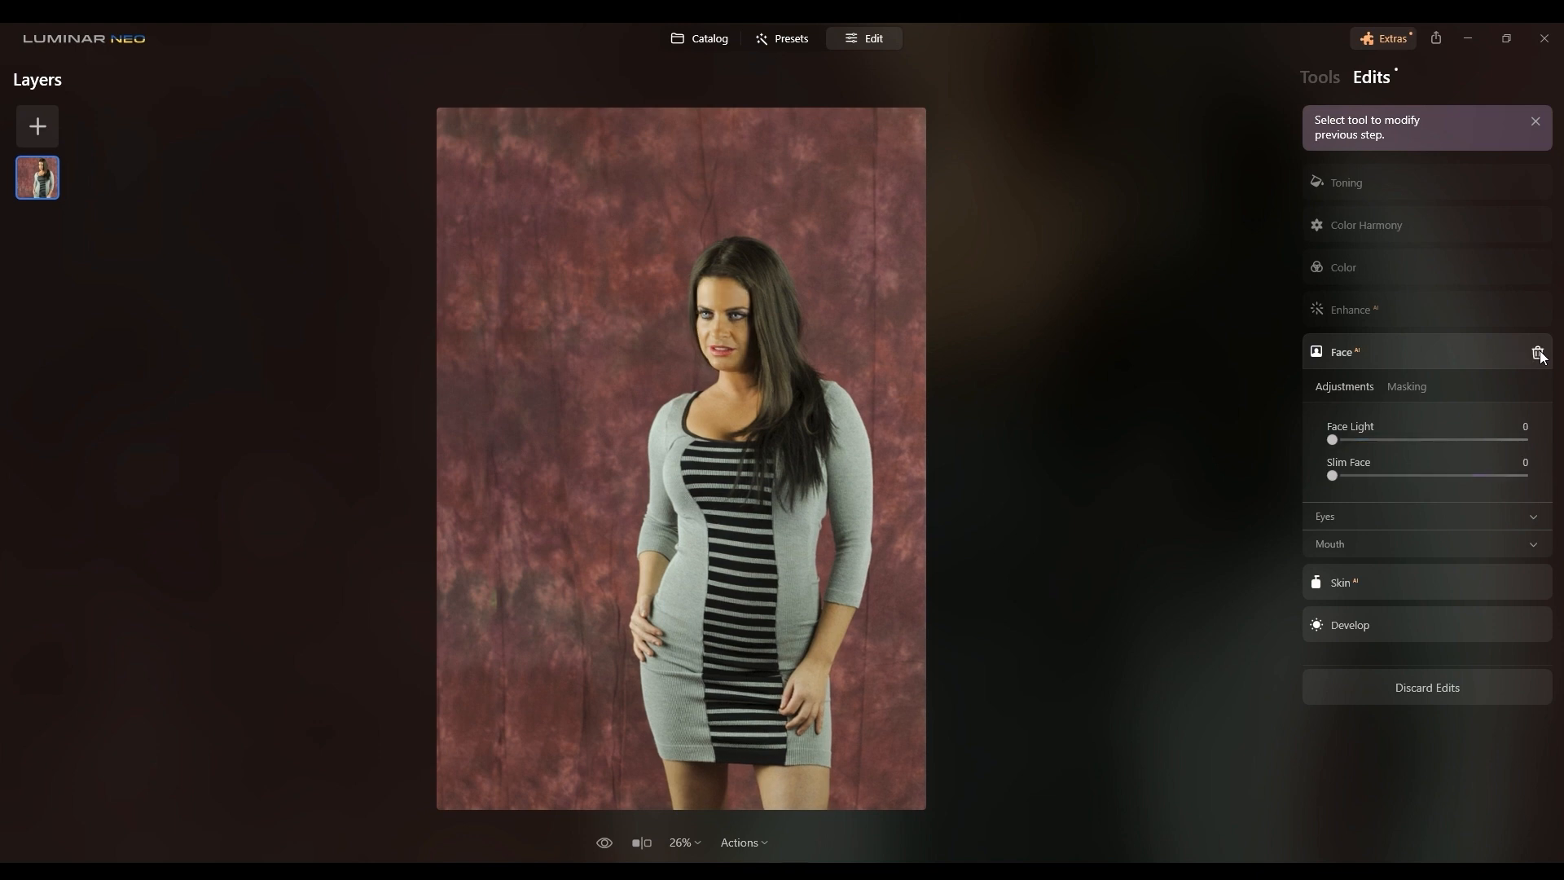
{"action": "left_click", "coordinate": [1431, 310]}
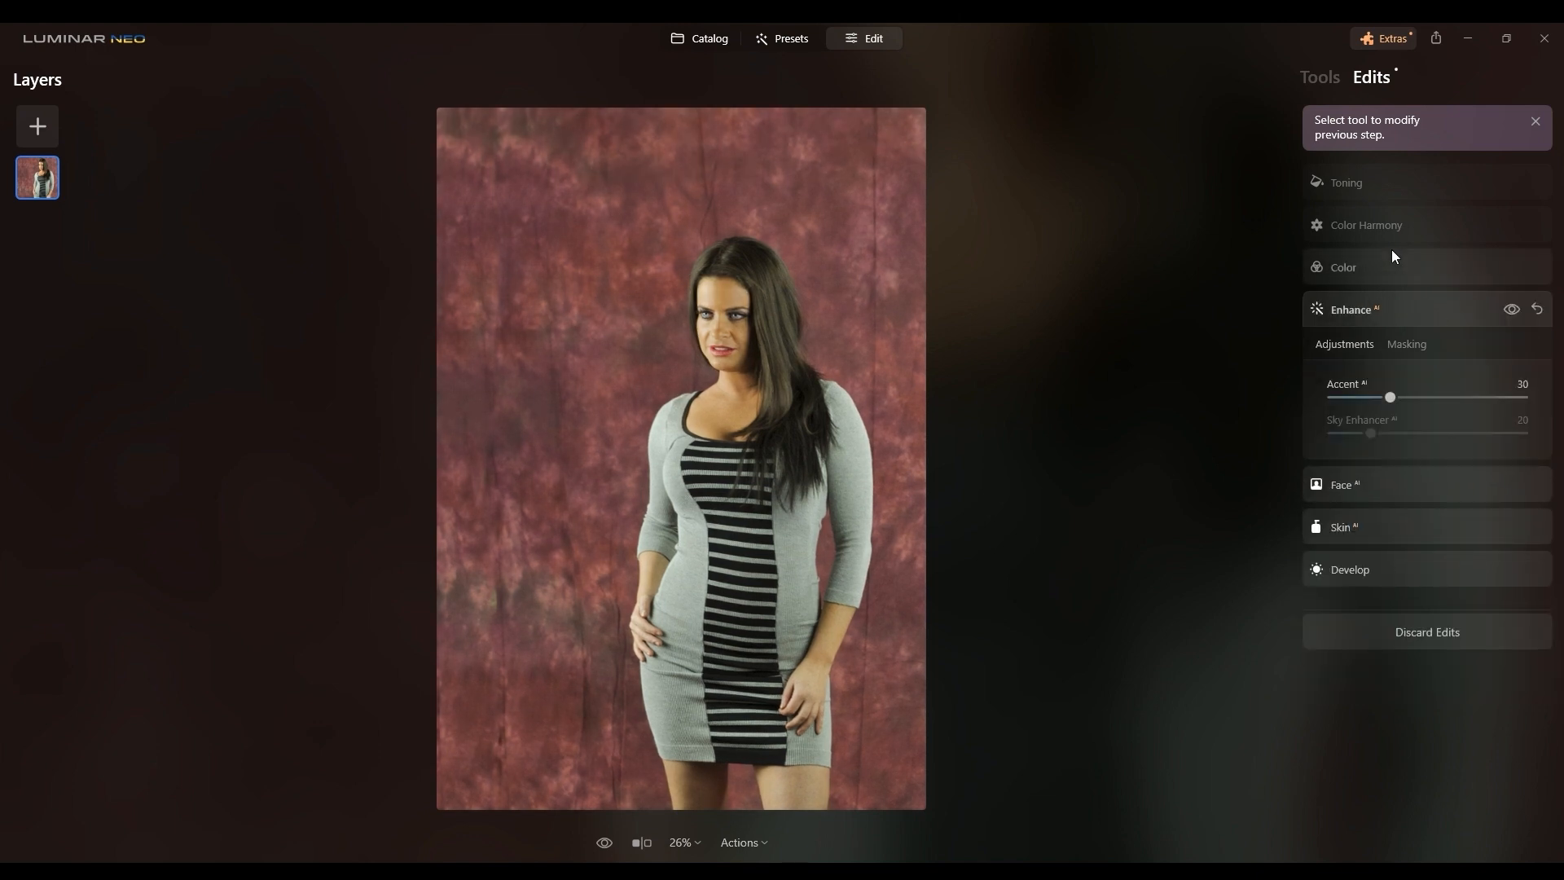
Step: Try Supercontrast with Highlights Contrast 81 and Midtones and Shadows Contrast 44, then reset the tool
{"action": "left_click", "coordinate": [1320, 85]}
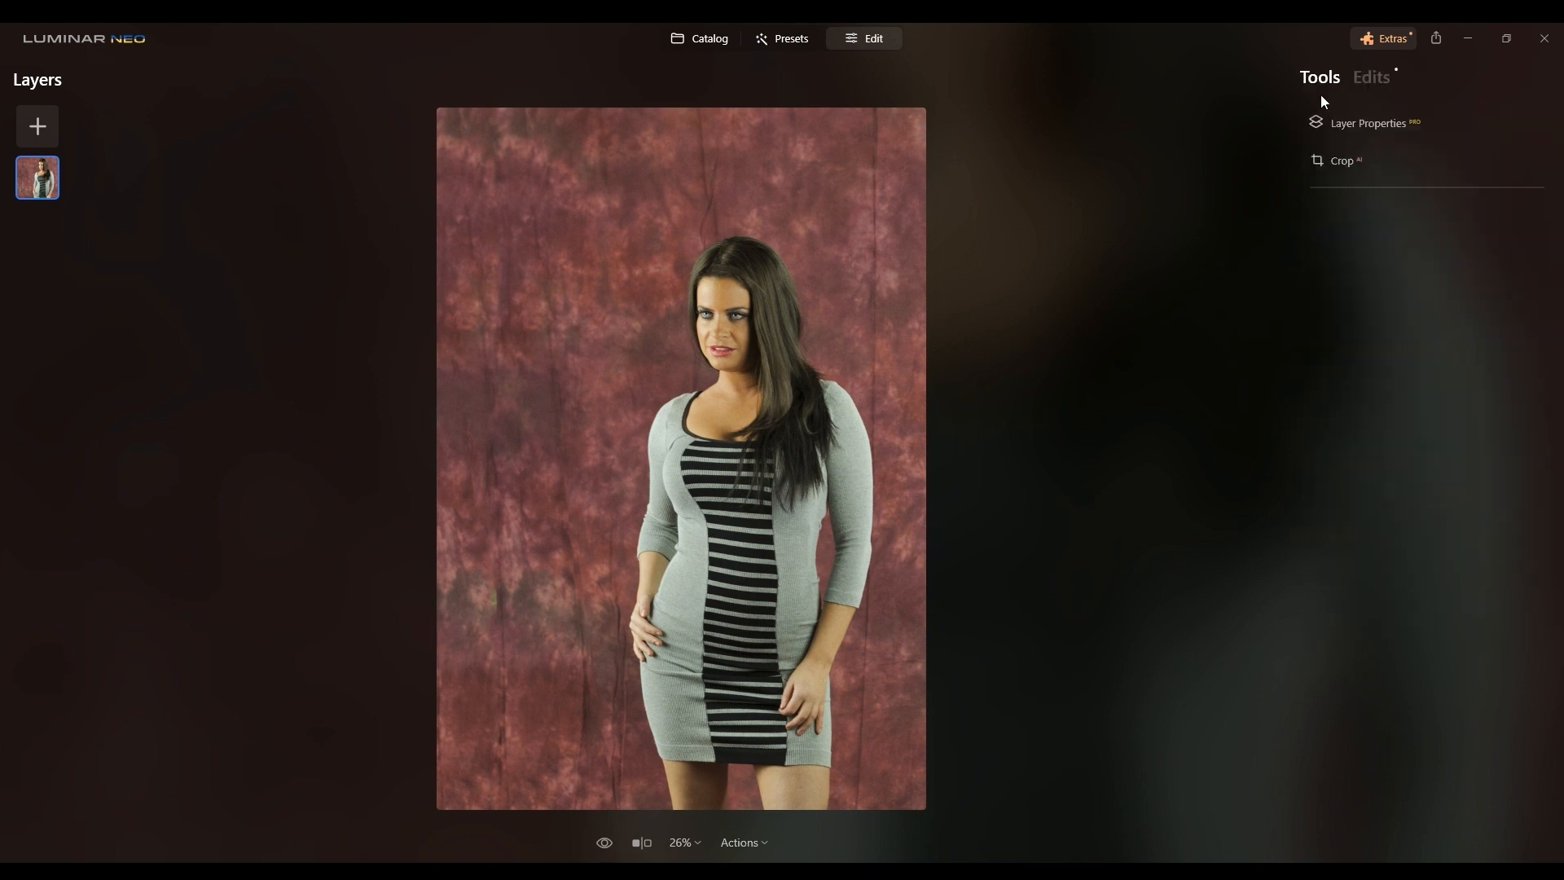
{"action": "scroll", "coordinate": [1401, 359], "scroll_direction": "down", "scroll_amount": 3}
{"action": "scroll", "coordinate": [1389, 375], "scroll_direction": "down", "scroll_amount": 5}
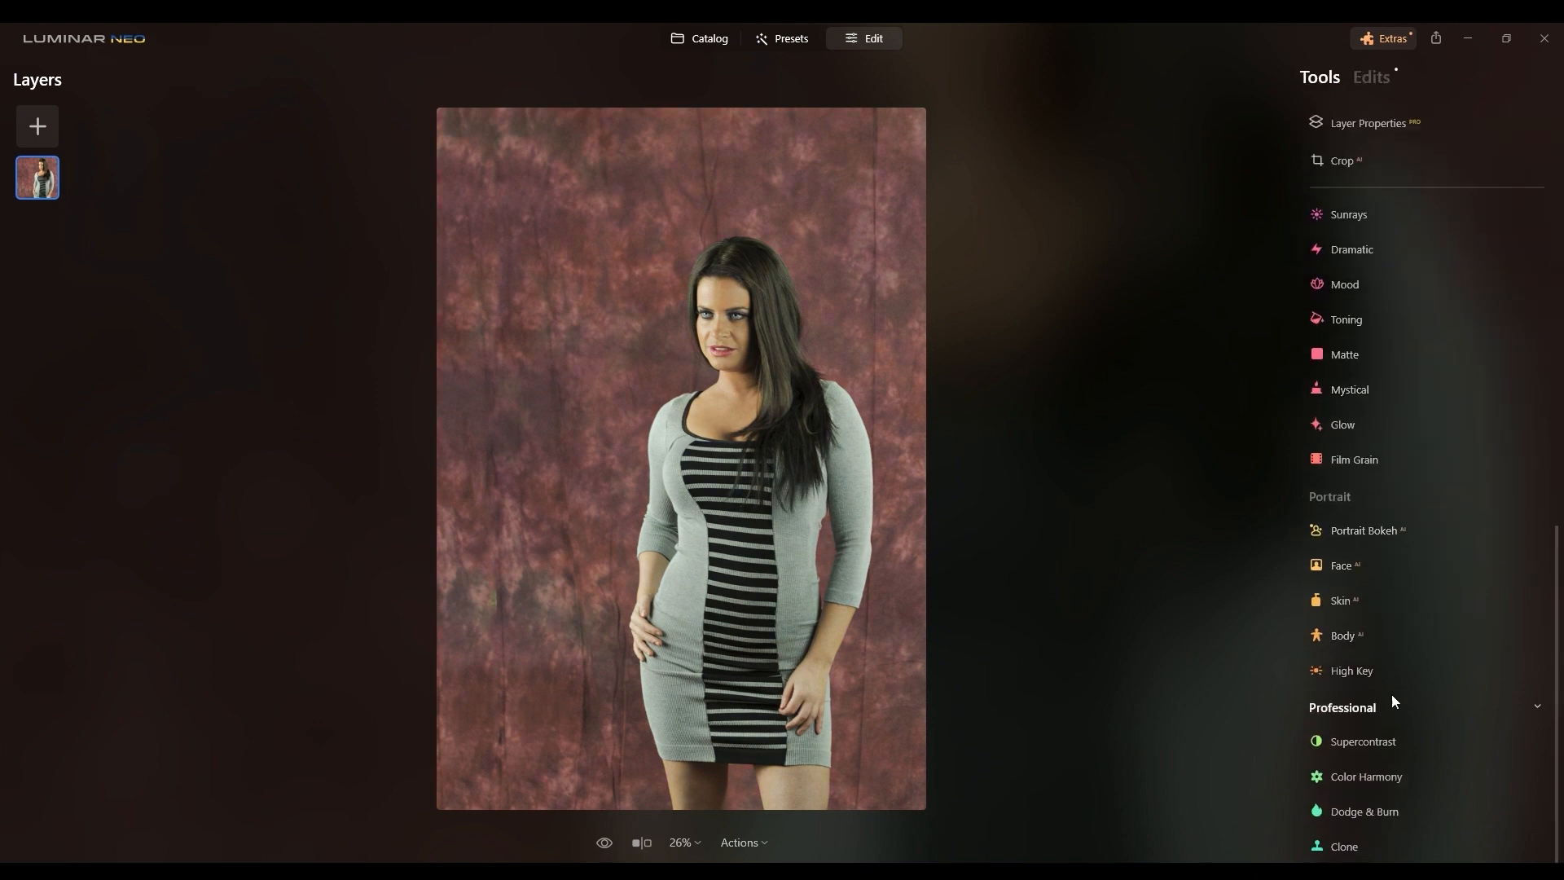
{"action": "left_click", "coordinate": [1385, 741]}
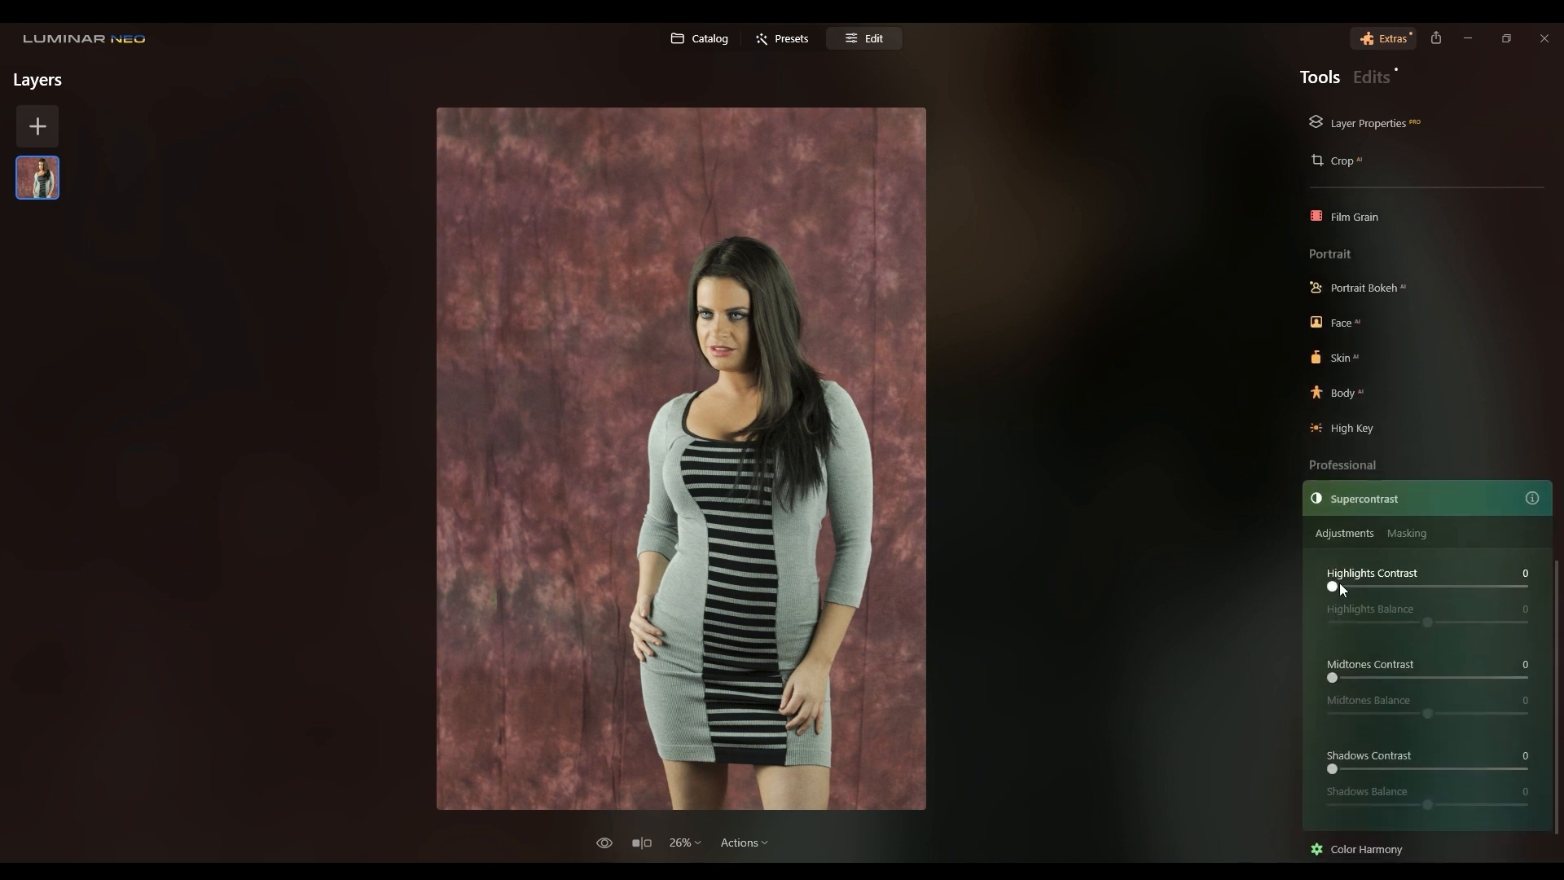
{"action": "left_click_drag", "start_coordinate": [1334, 586], "coordinate": [1339, 587]}
{"action": "left_click_drag", "start_coordinate": [1466, 587], "coordinate": [1492, 590]}
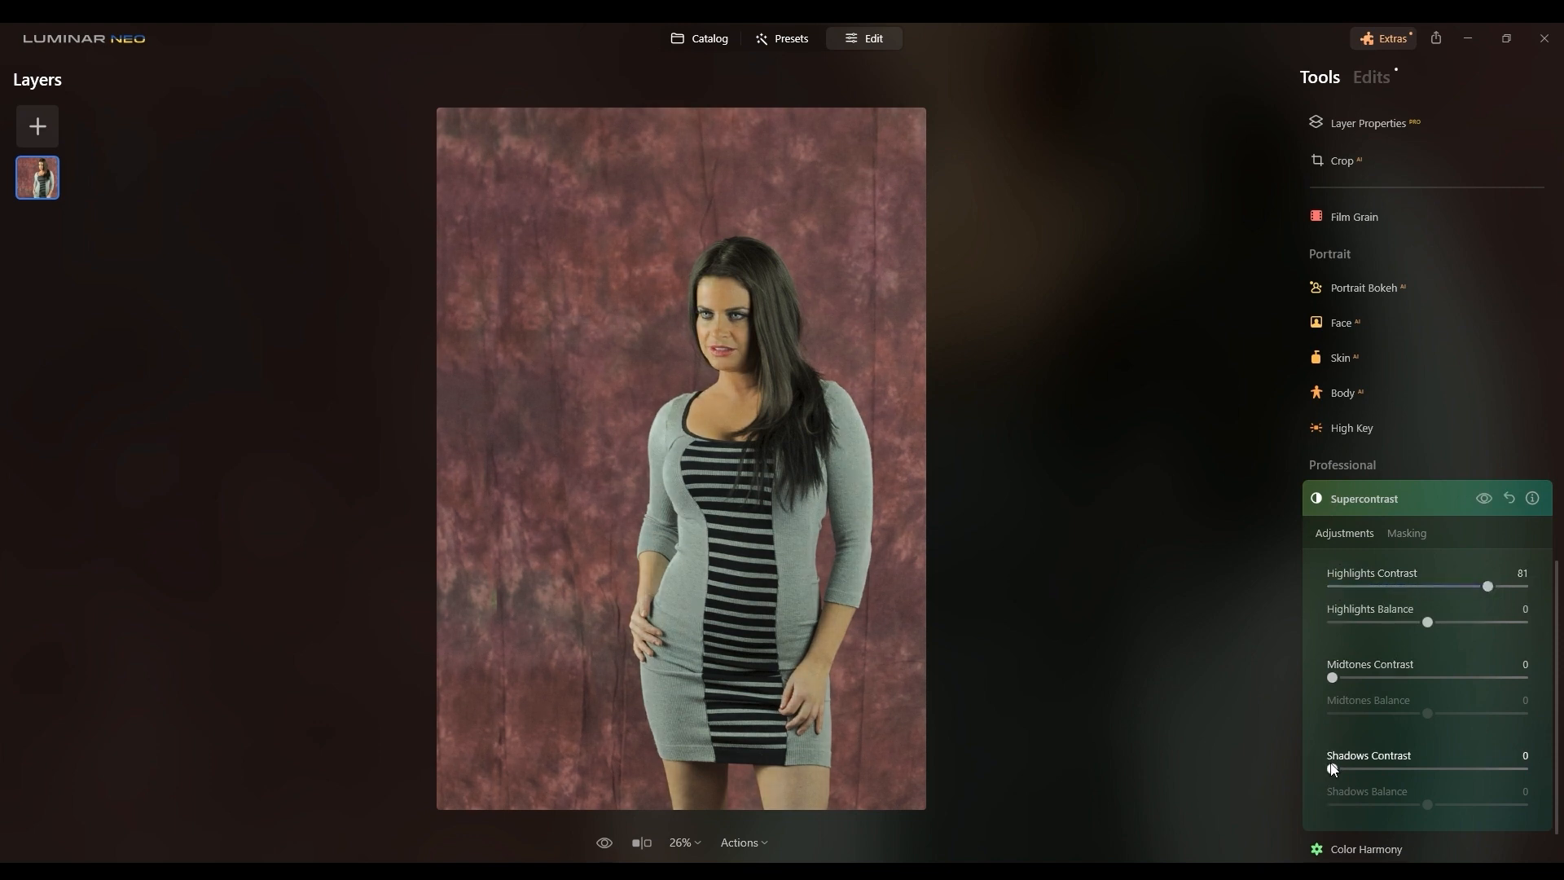
{"action": "left_click_drag", "start_coordinate": [1333, 769], "coordinate": [1419, 769]}
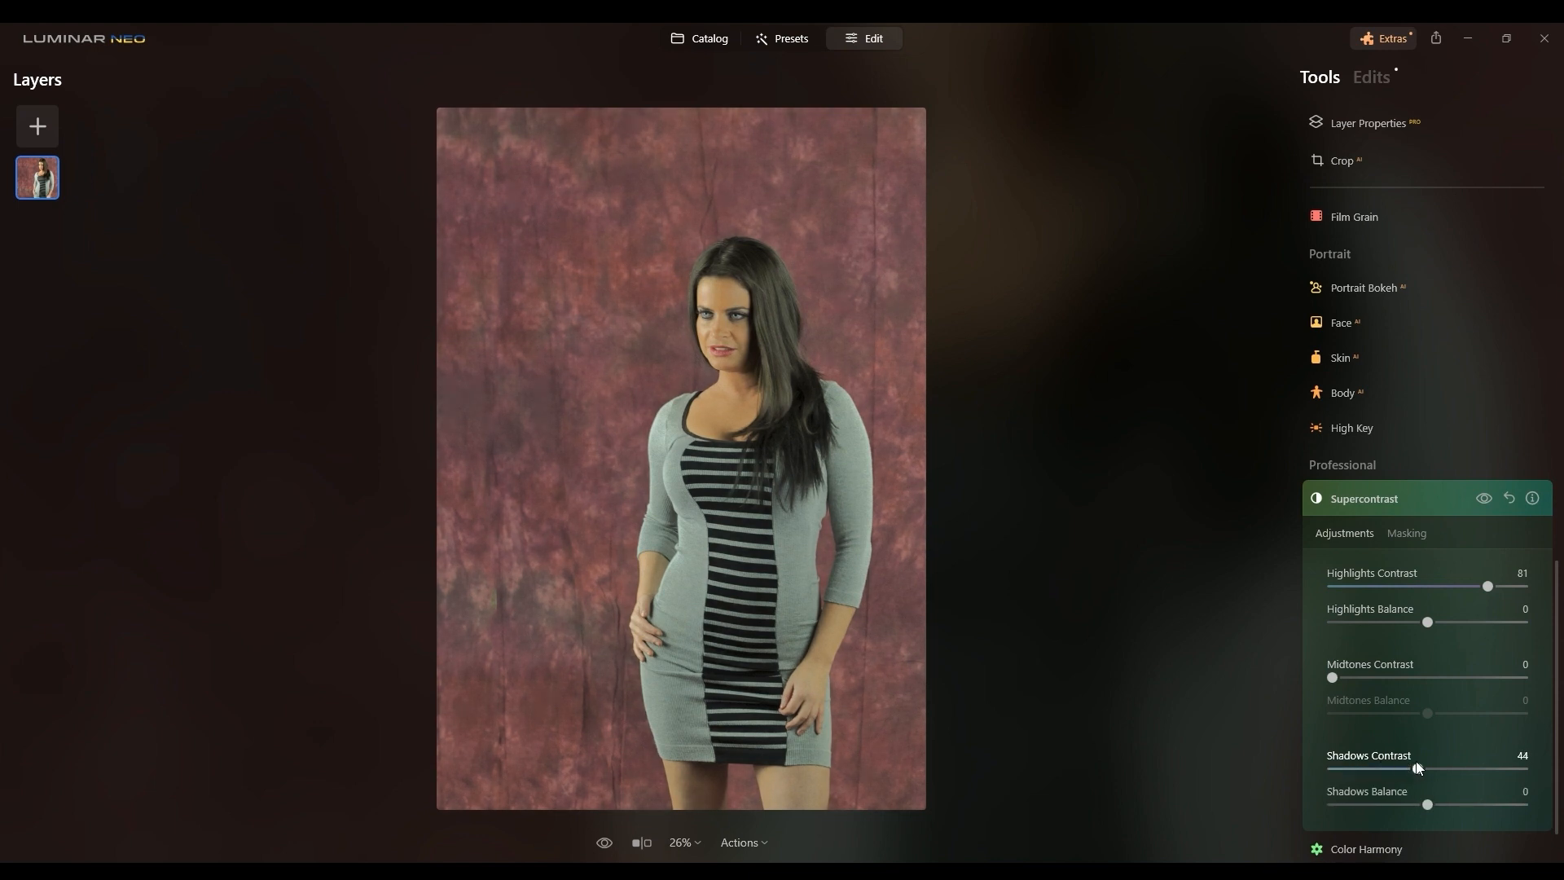
{"action": "left_click", "coordinate": [1333, 678]}
{"action": "left_click_drag", "start_coordinate": [1378, 683], "coordinate": [1420, 683]}
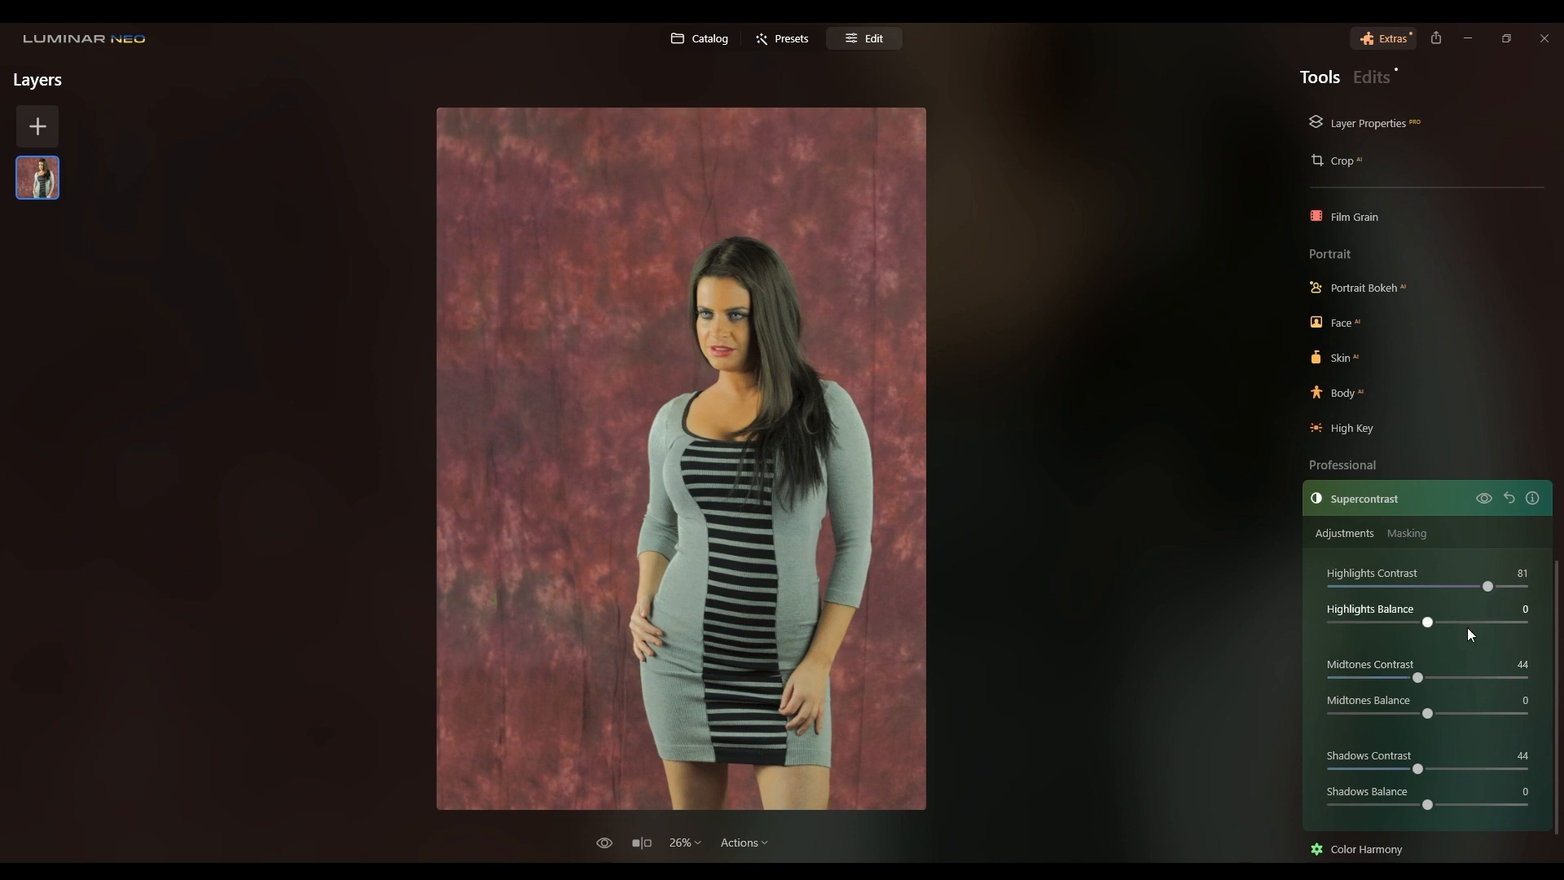
{"action": "left_click", "coordinate": [1509, 498]}
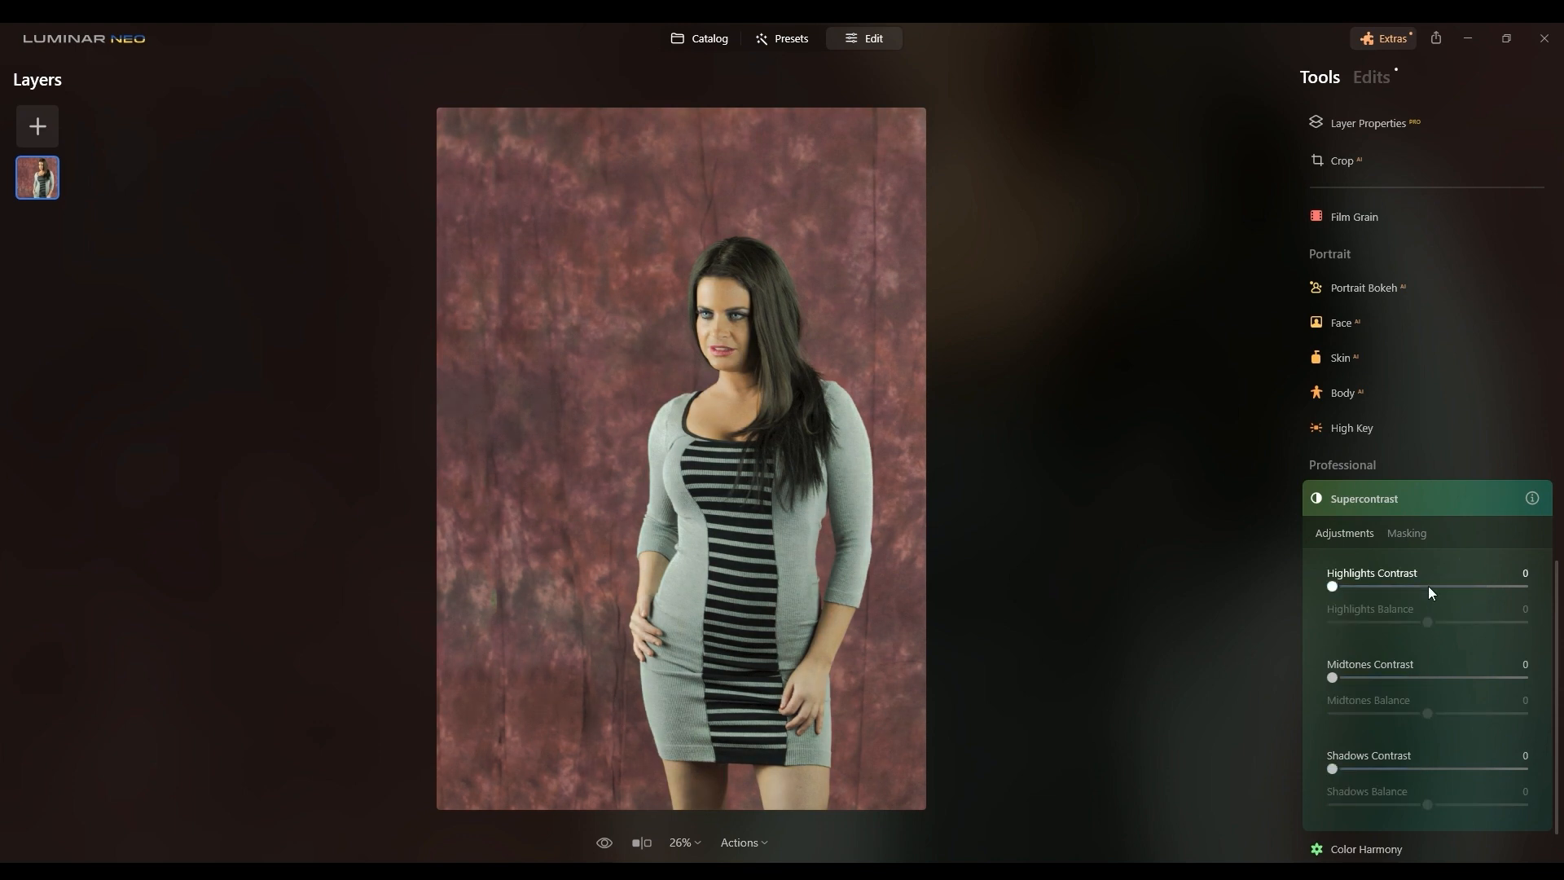
Step: Set Supercontrast's Midtones Contrast to 45
{"action": "left_click", "coordinate": [1422, 678]}
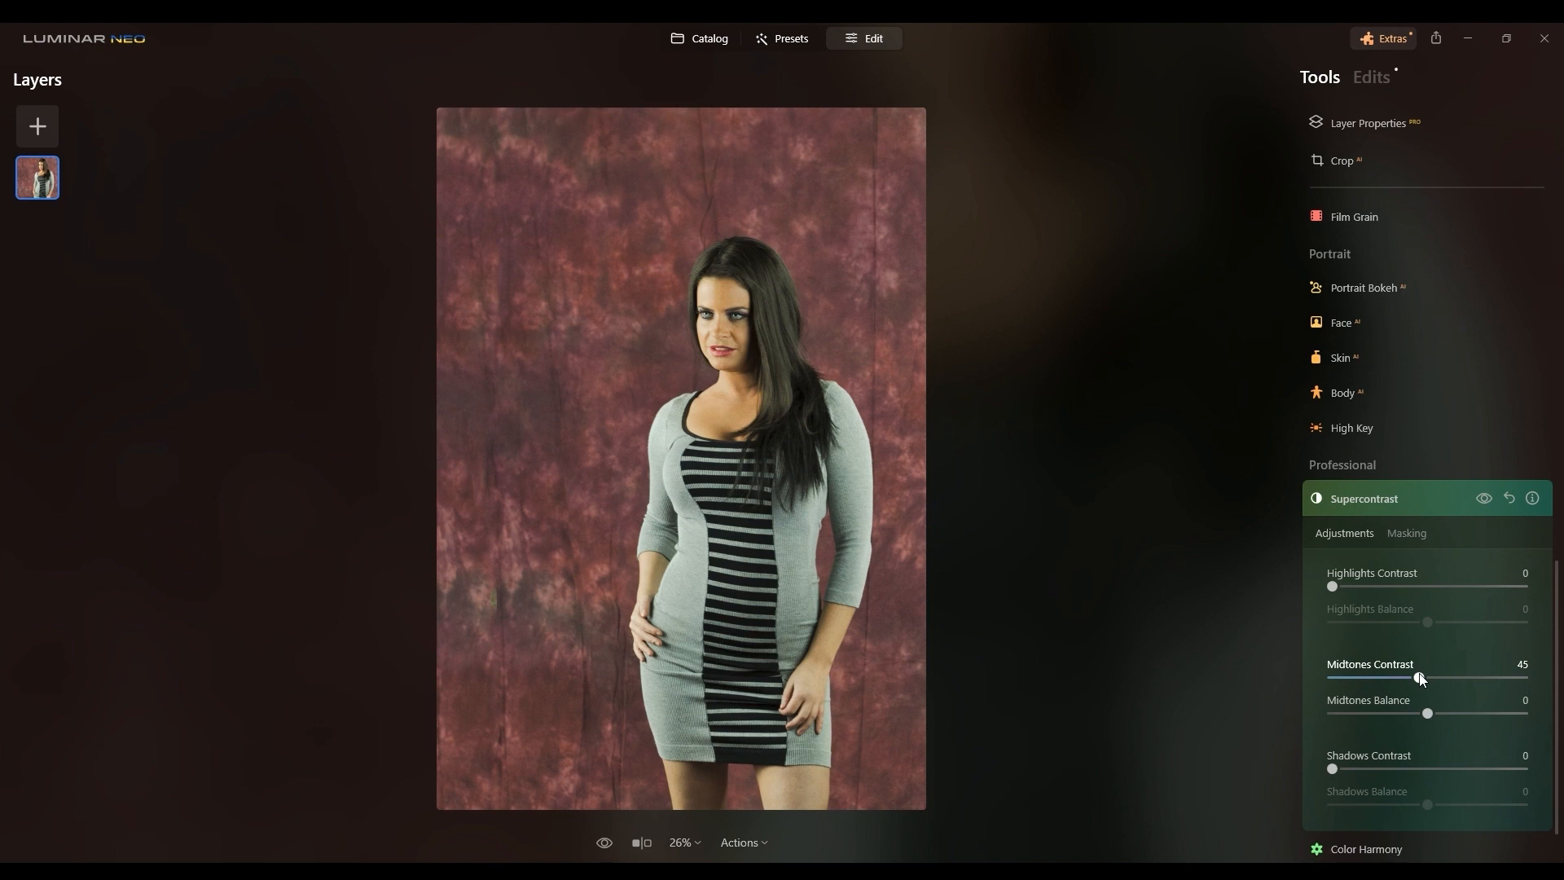
{"action": "scroll", "coordinate": [1421, 680], "scroll_direction": "down", "scroll_amount": 2}
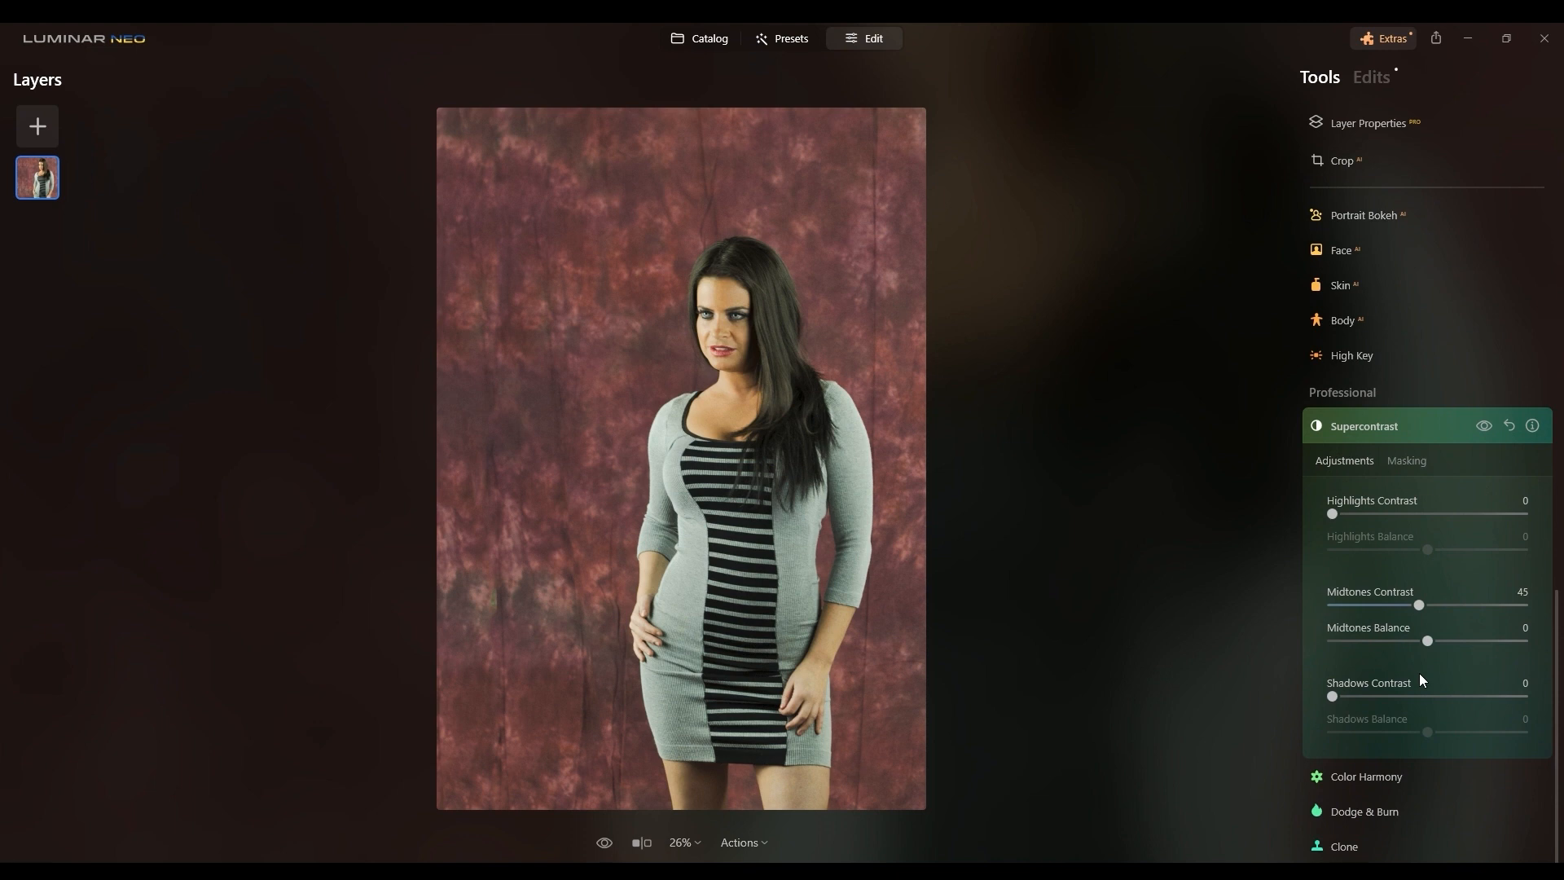
Step: Open the Dodge & Burn tool and look over its brush controls
{"action": "left_click", "coordinate": [1323, 808]}
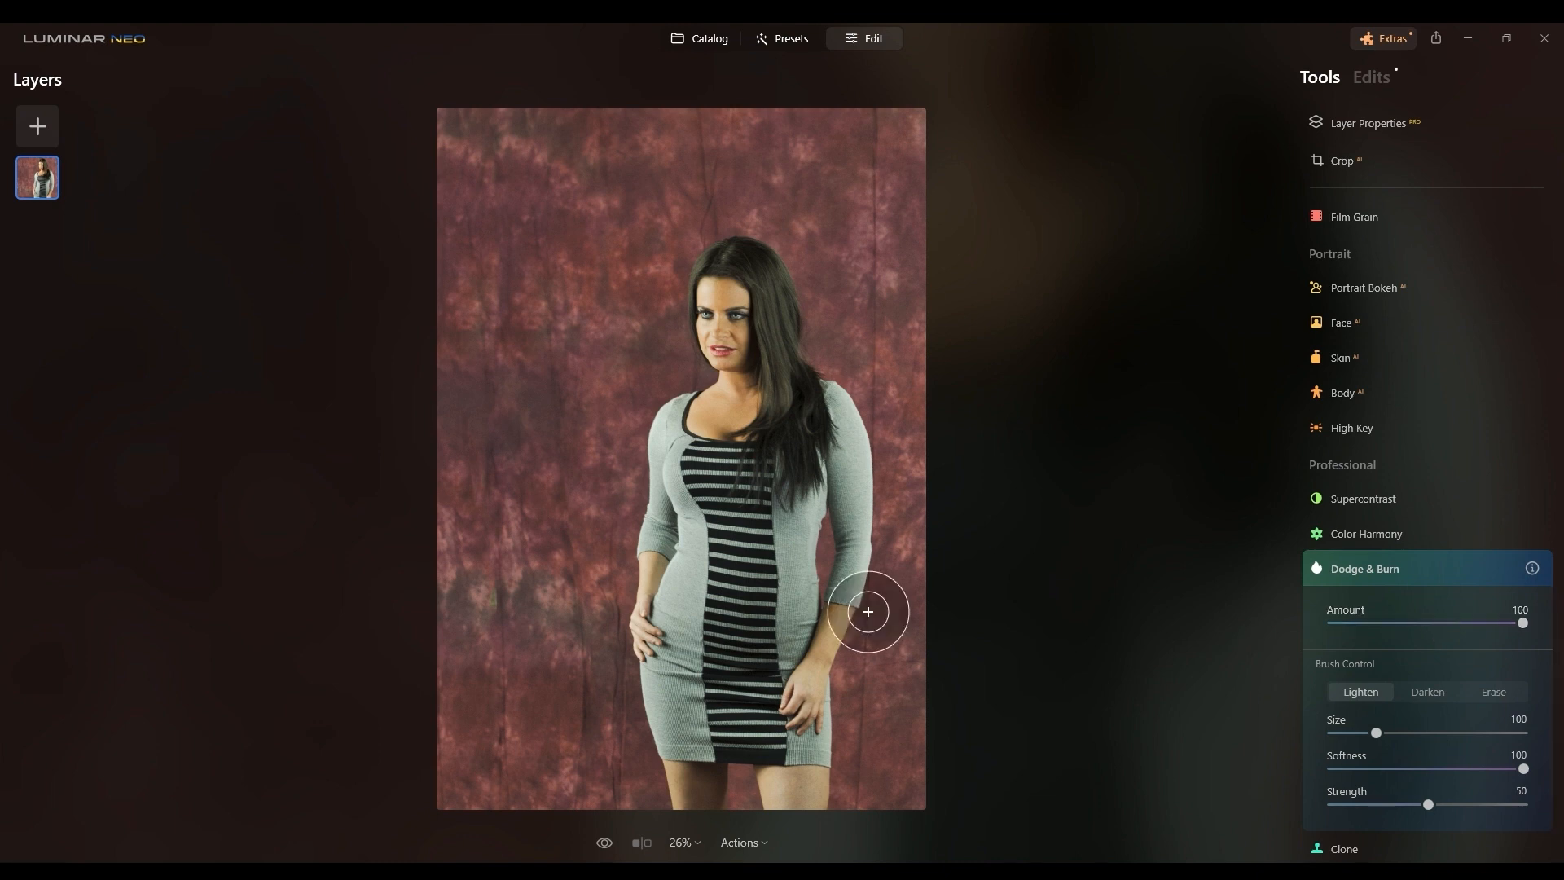
{"action": "scroll", "coordinate": [793, 505], "scroll_direction": "down", "scroll_amount": 1}
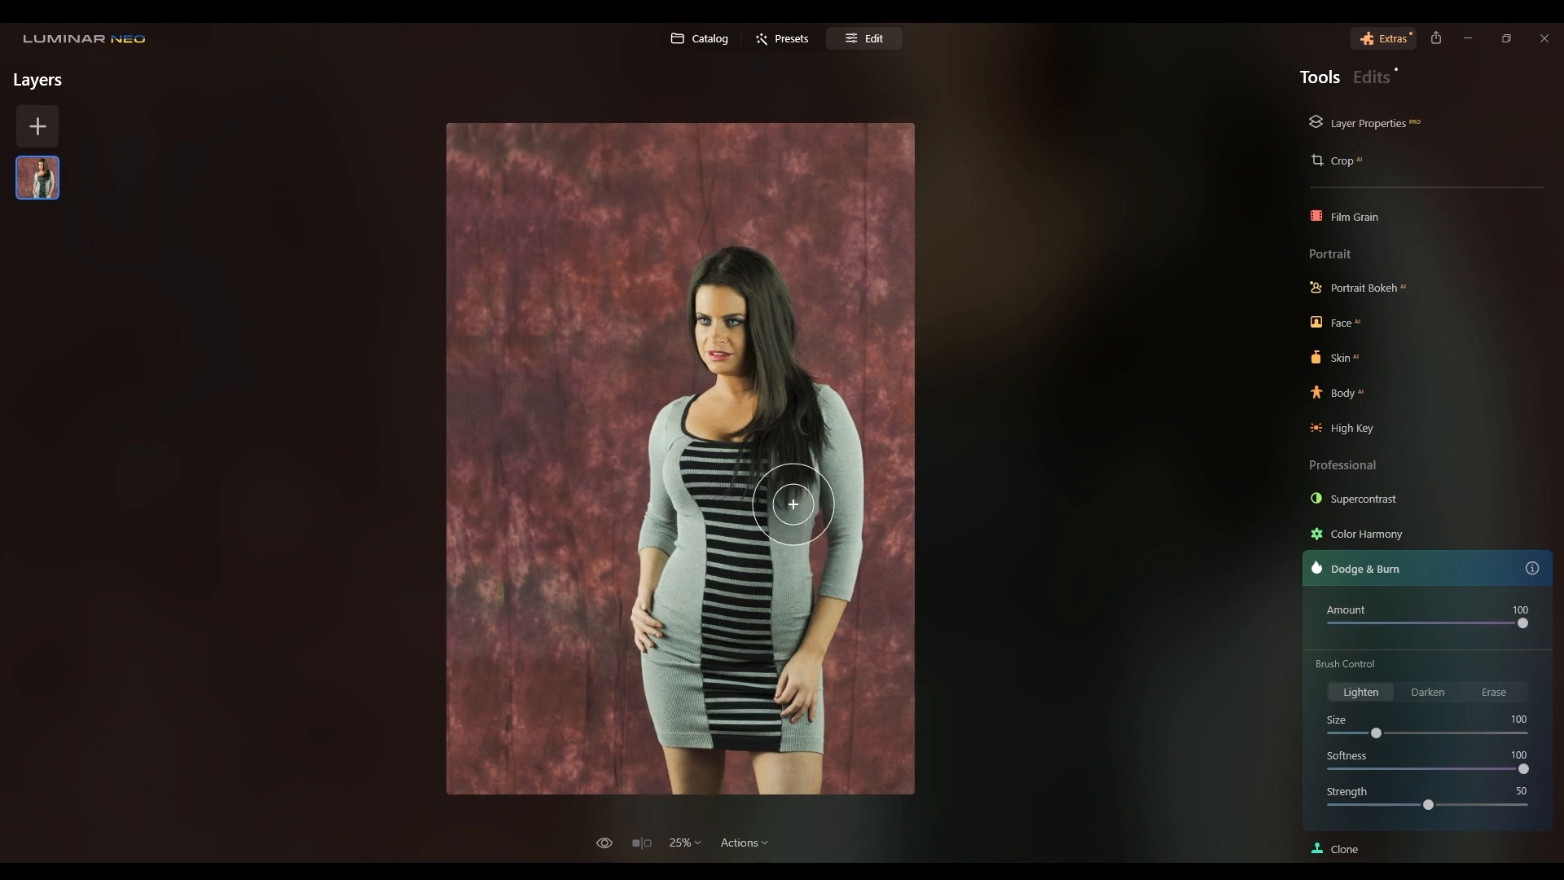
{"action": "scroll", "coordinate": [793, 504], "scroll_direction": "up", "scroll_amount": 3}
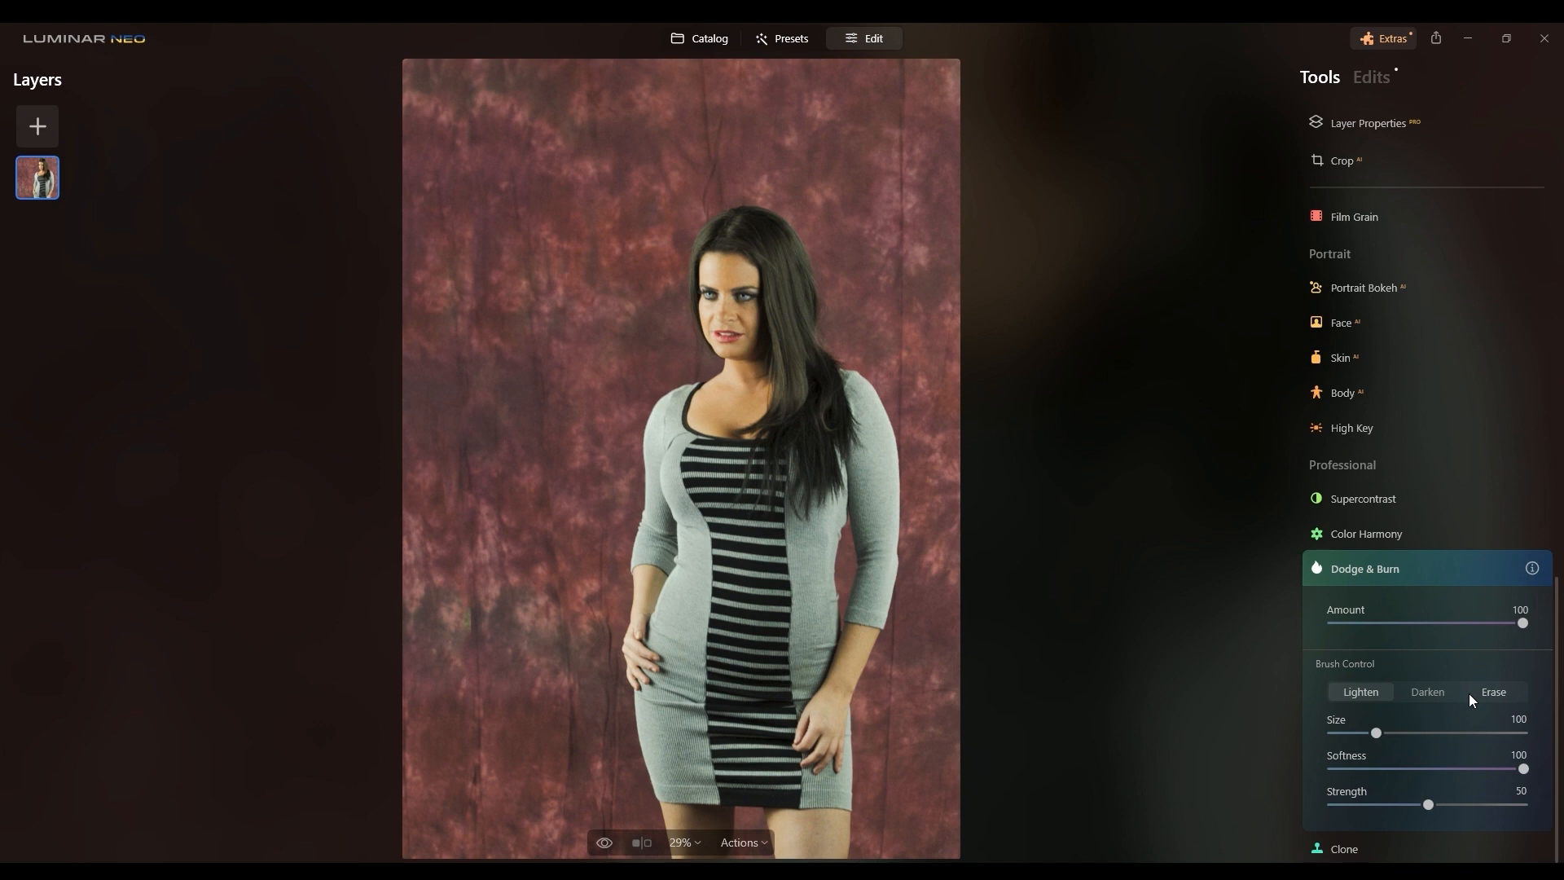
{"action": "scroll", "coordinate": [1409, 393], "scroll_direction": "up", "scroll_amount": 6}
{"action": "scroll", "coordinate": [1413, 398], "scroll_direction": "up", "scroll_amount": 3}
{"action": "scroll", "coordinate": [1413, 397], "scroll_direction": "down", "scroll_amount": 2}
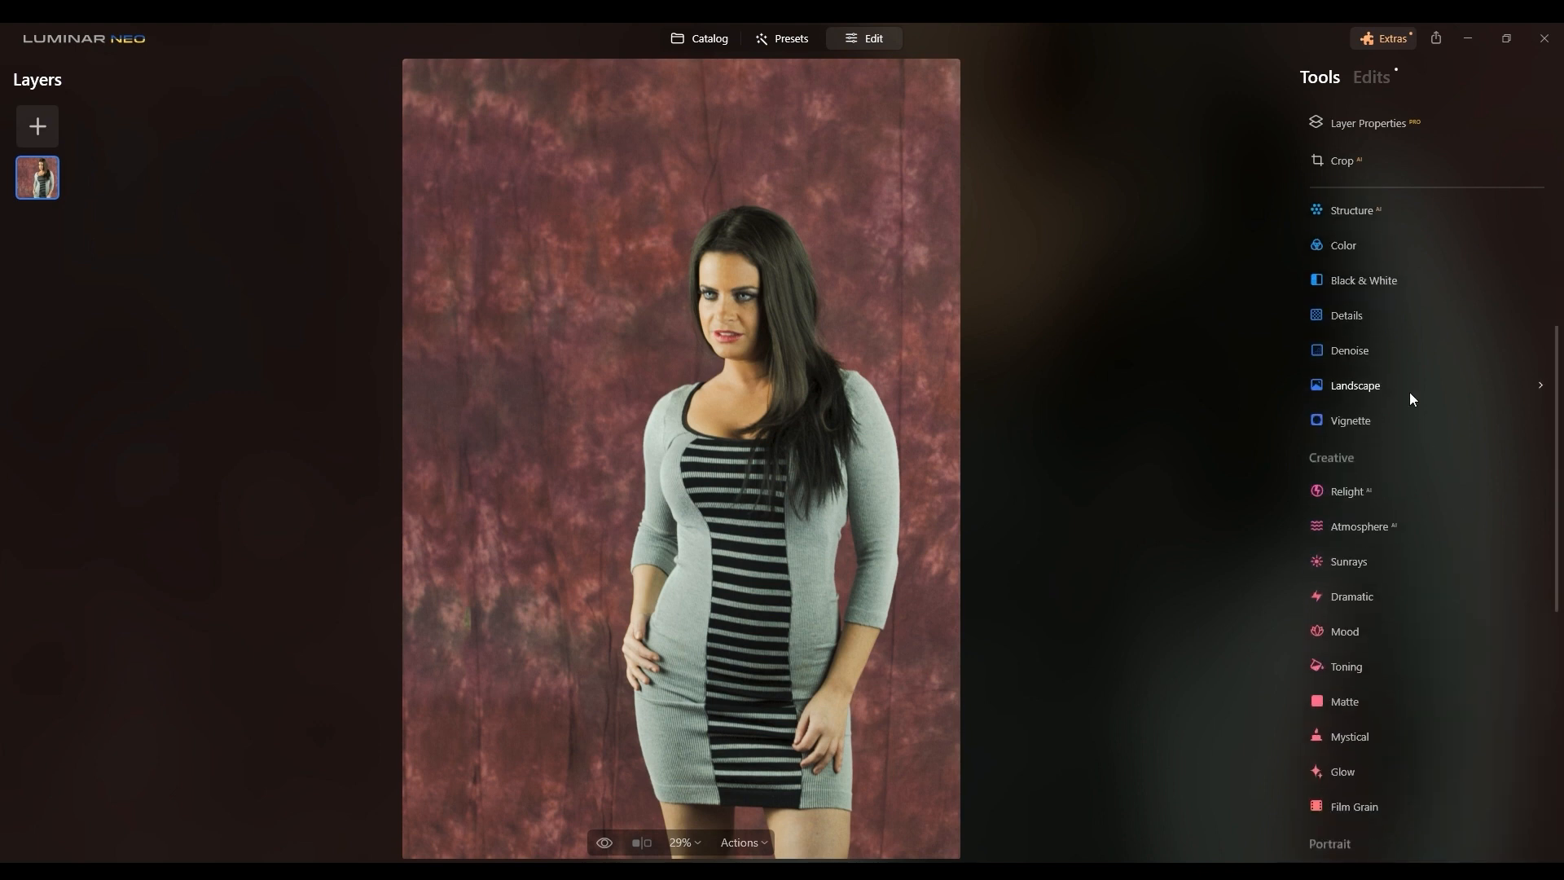
Step: Check the Atmosphere tool's effect types, then open the Dramatic tool
{"action": "left_click", "coordinate": [1357, 524]}
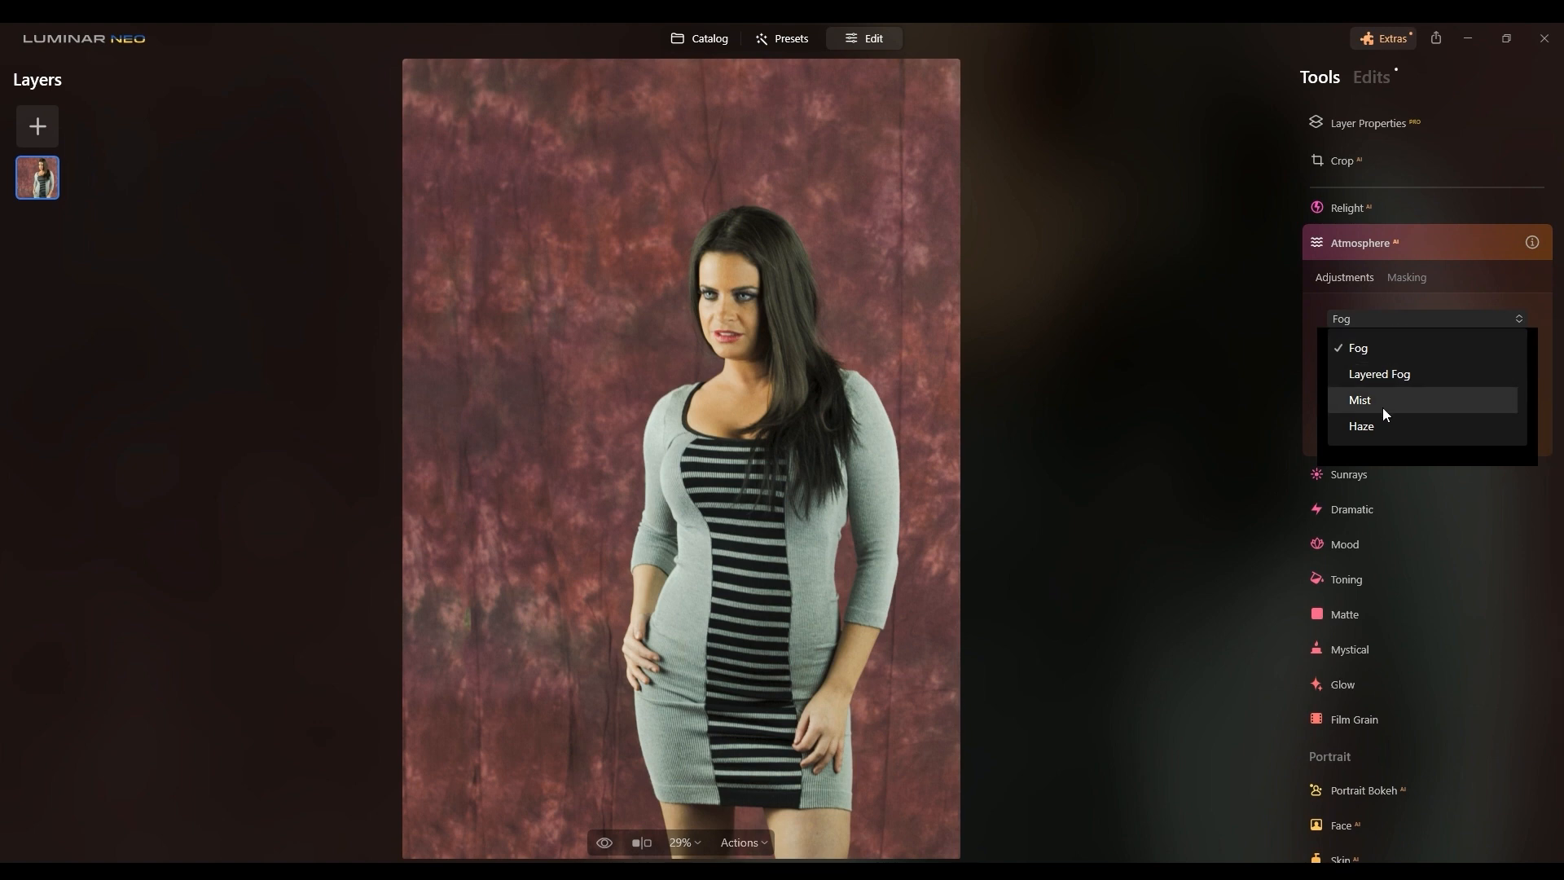
{"action": "left_click", "coordinate": [1400, 502]}
{"action": "left_click", "coordinate": [1377, 502]}
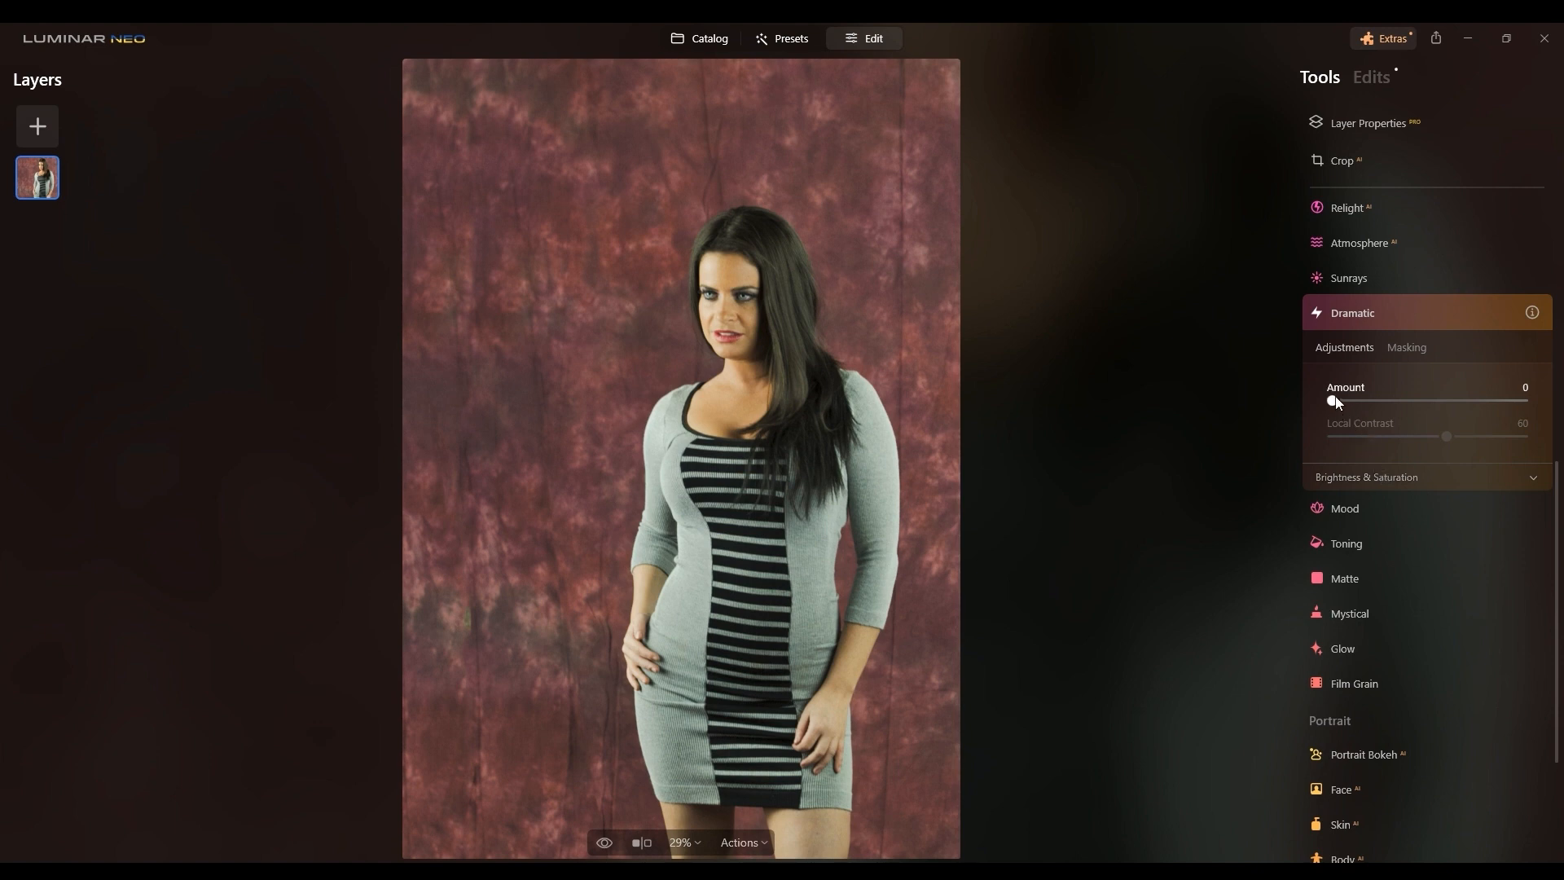
Step: Try Dramatic at Amount 100 and Local Contrast 100, compare it with the original, then reset the tool
{"action": "left_click_drag", "start_coordinate": [1343, 400], "coordinate": [1541, 421]}
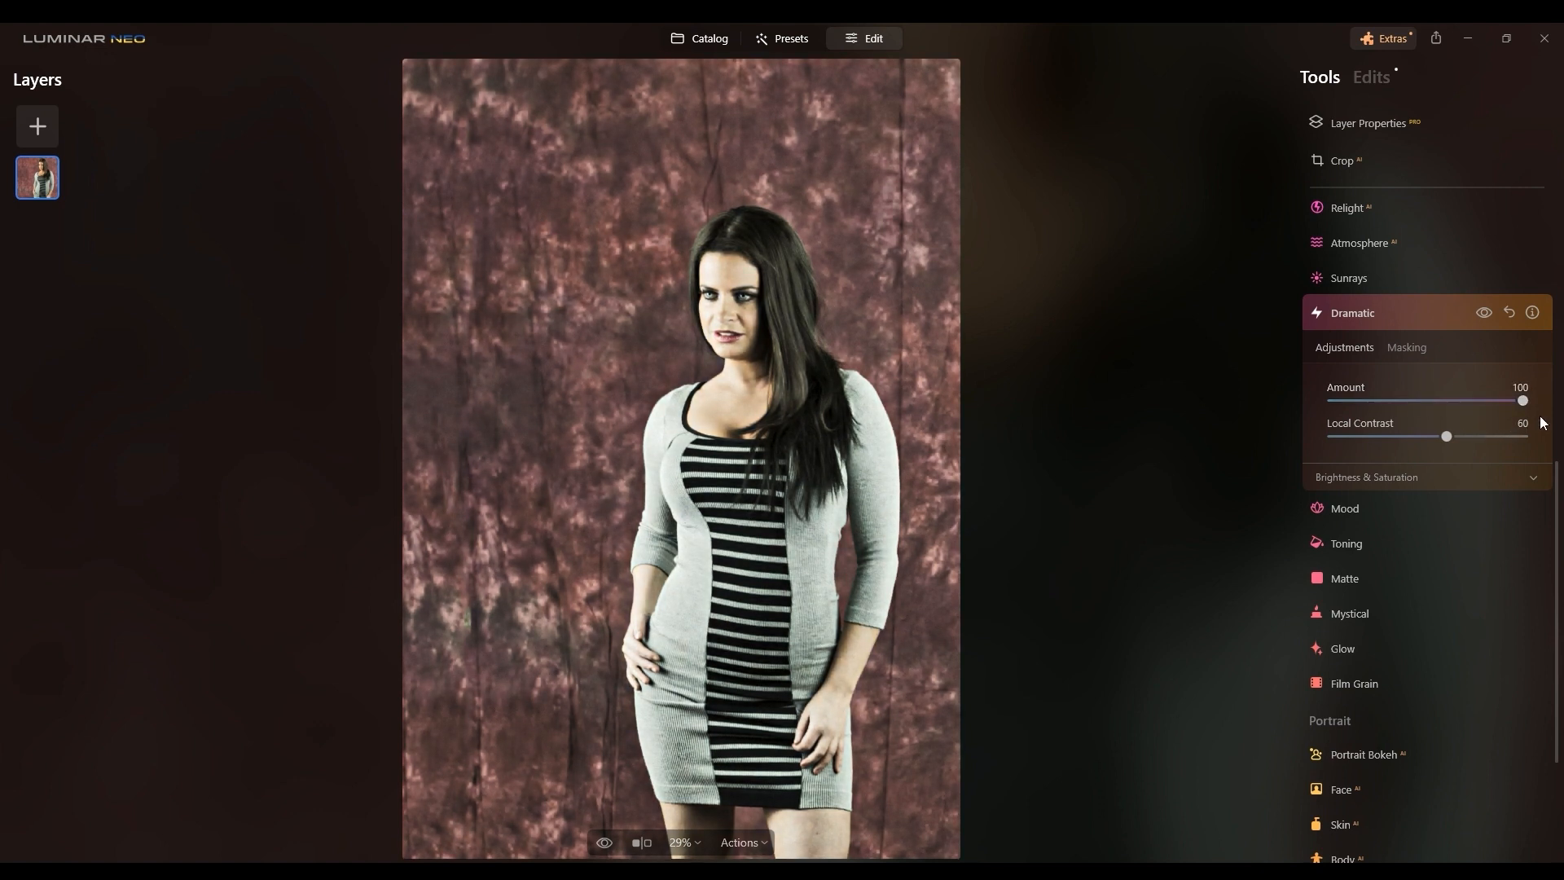
{"action": "left_click_drag", "start_coordinate": [1448, 436], "coordinate": [1530, 441]}
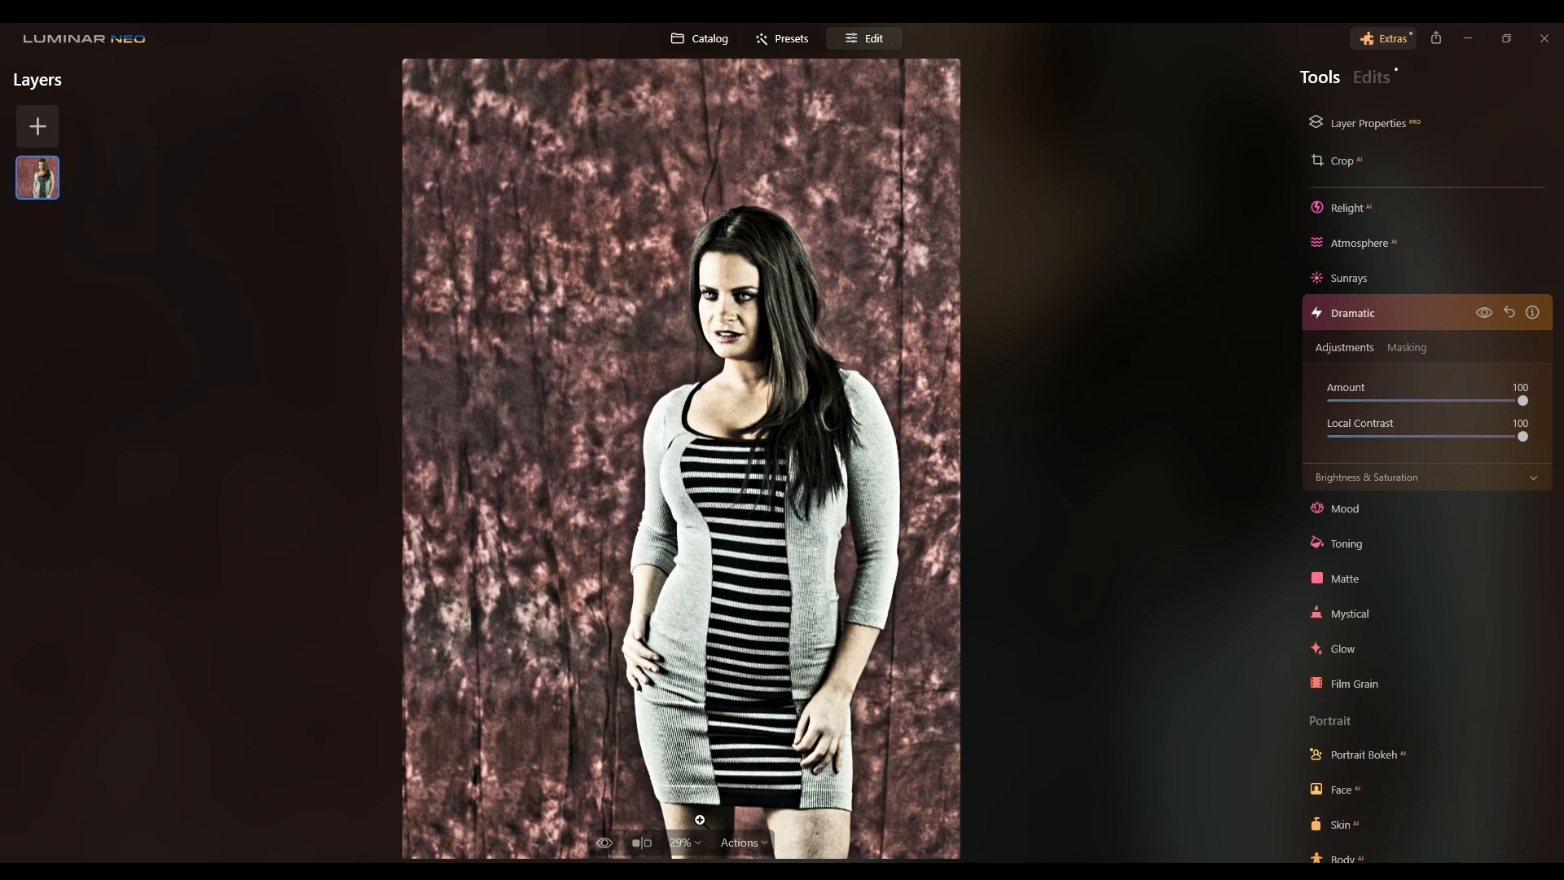
{"action": "left_click", "coordinate": [606, 849]}
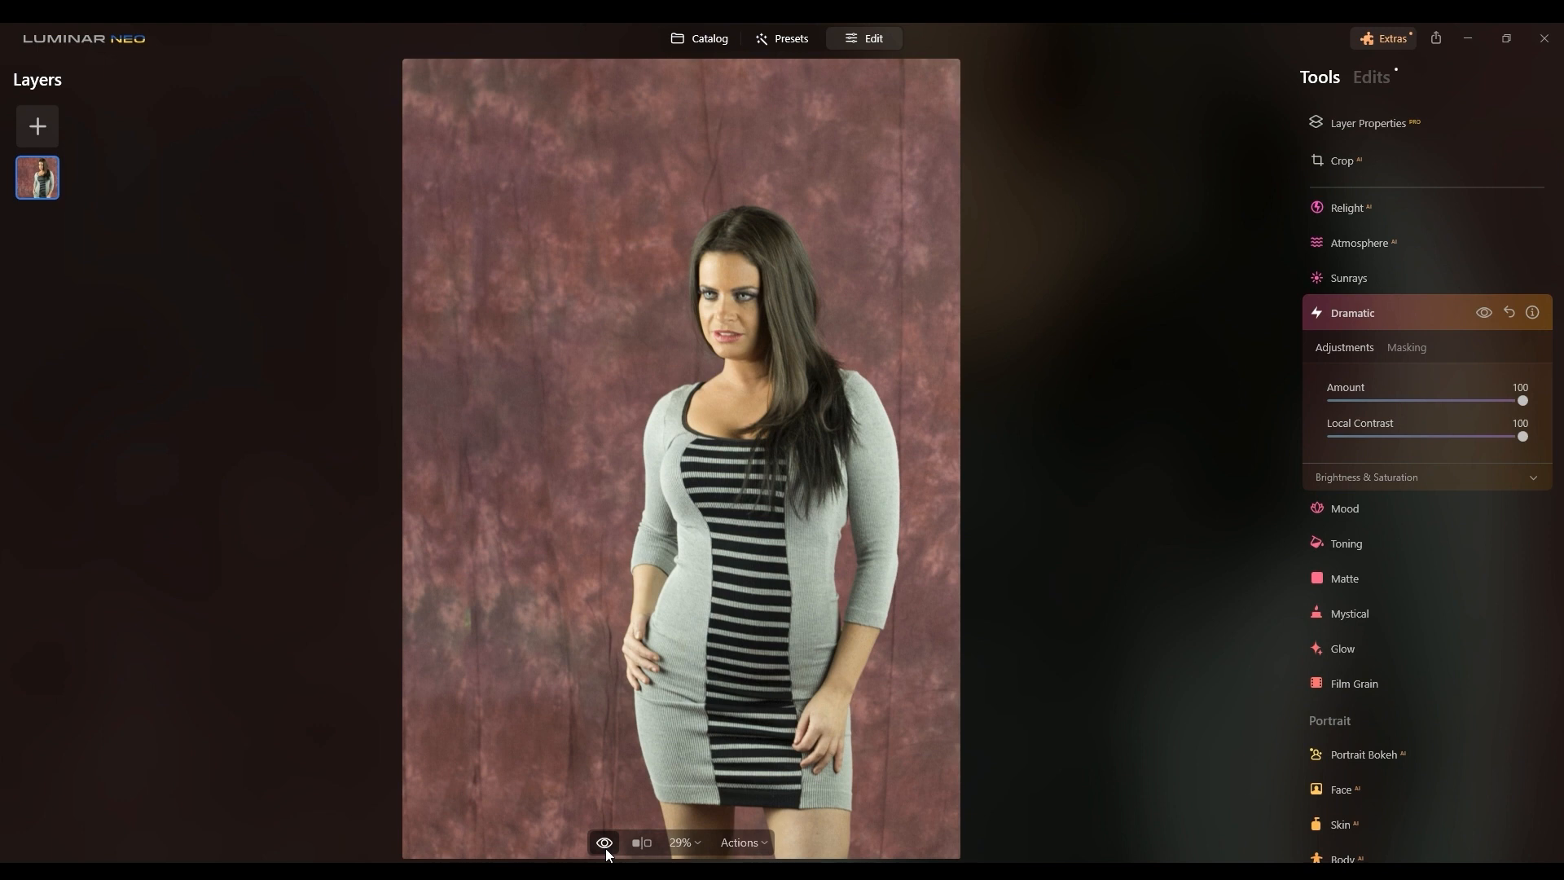
{"action": "left_click", "coordinate": [607, 849]}
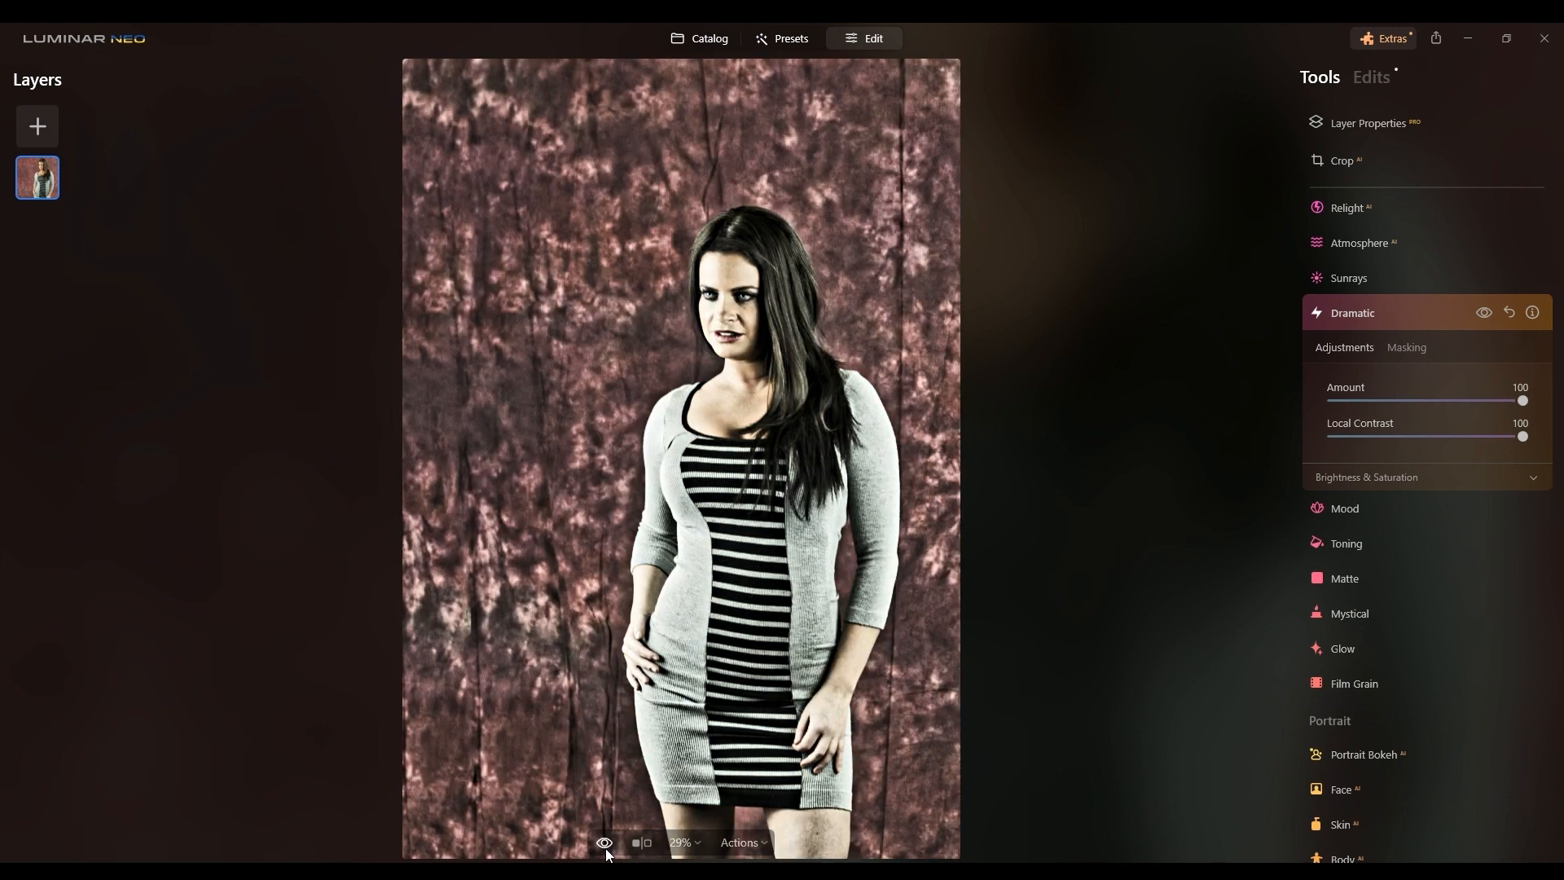
{"action": "left_click", "coordinate": [1509, 314]}
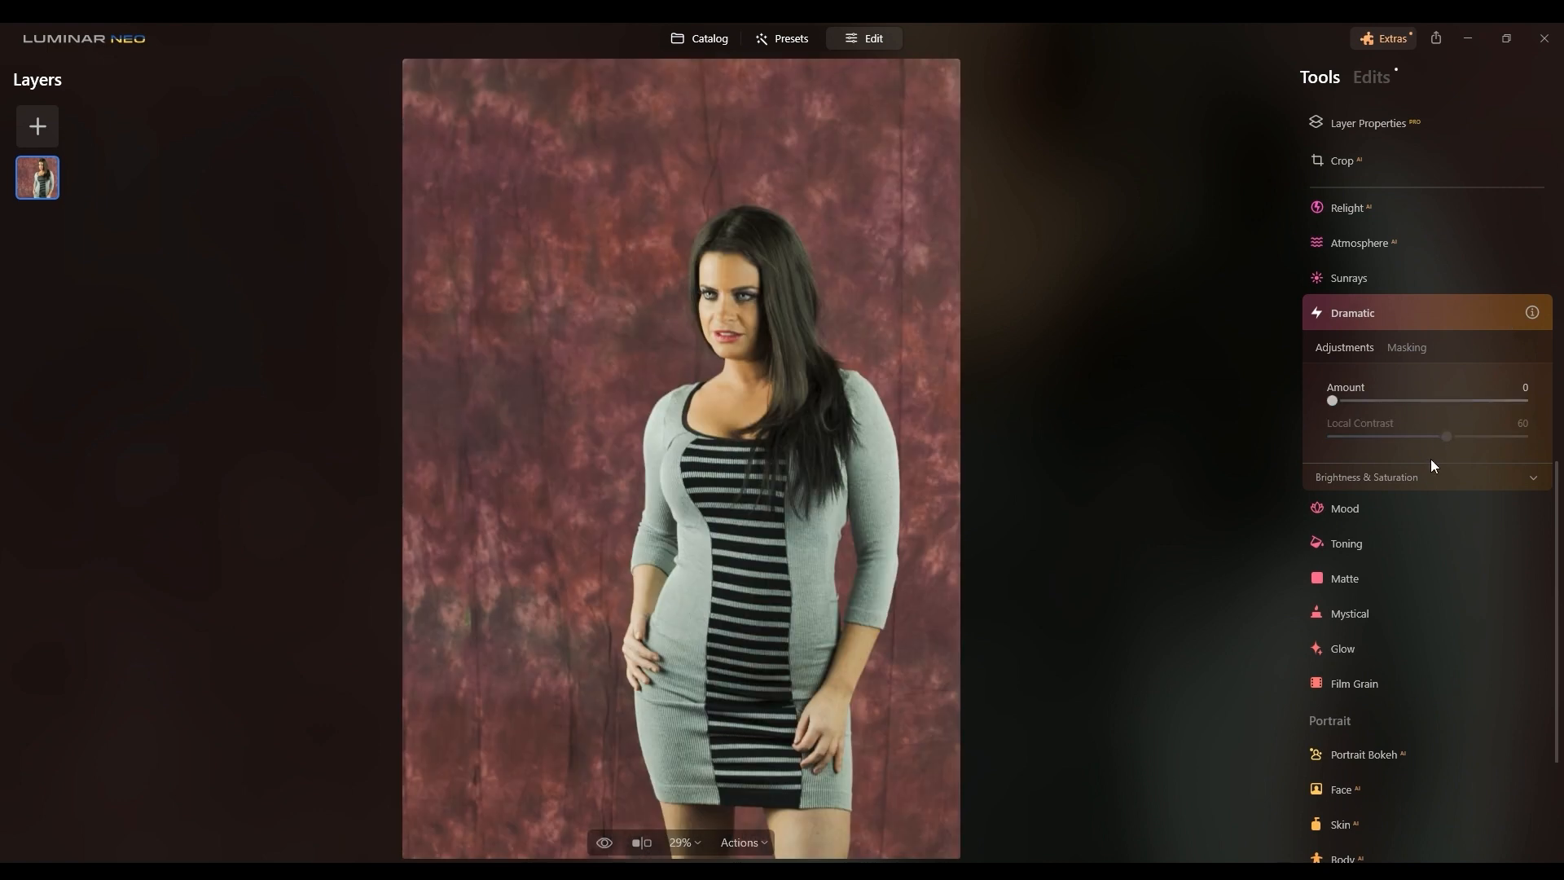
Step: Apply the Santa Barbara LUT from Cinematic Toning in the Mood tool
{"action": "left_click", "coordinate": [1377, 548]}
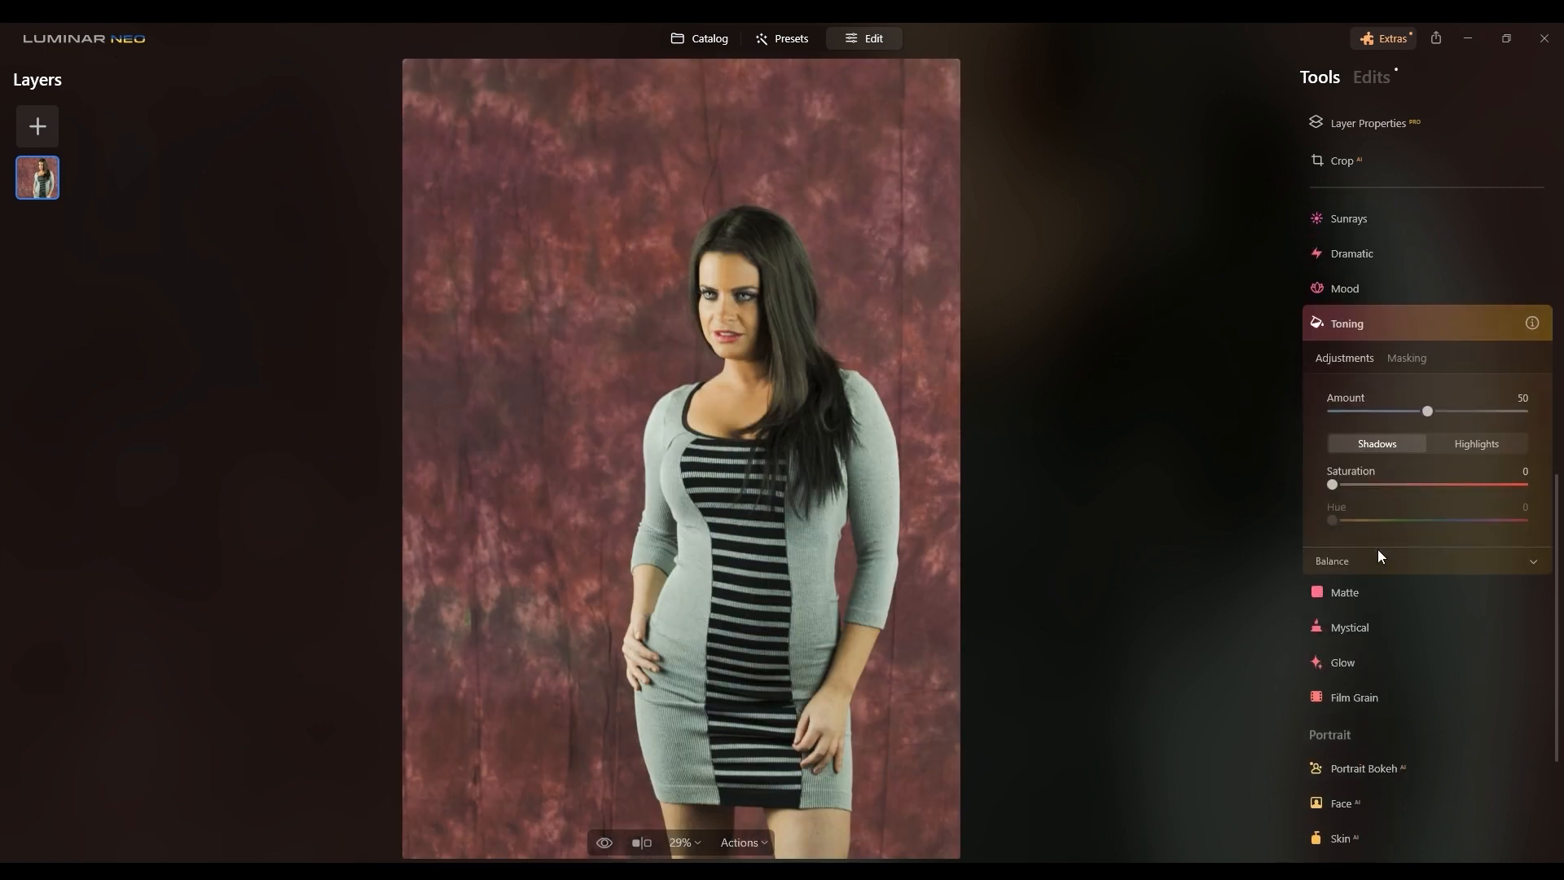
{"action": "left_click", "coordinate": [1372, 287]}
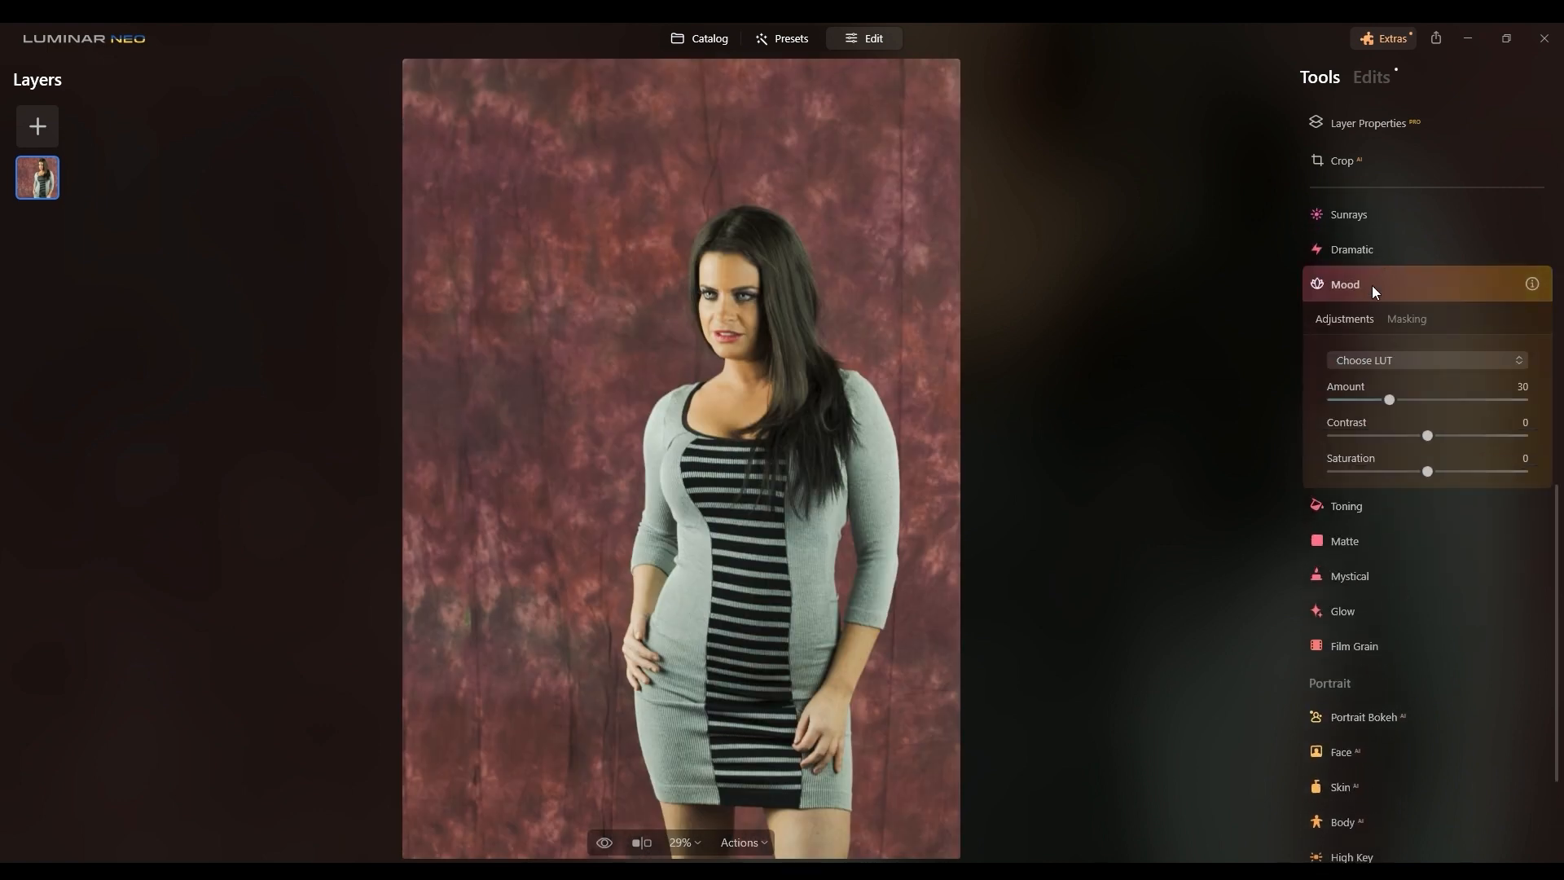
{"action": "left_click", "coordinate": [1422, 361]}
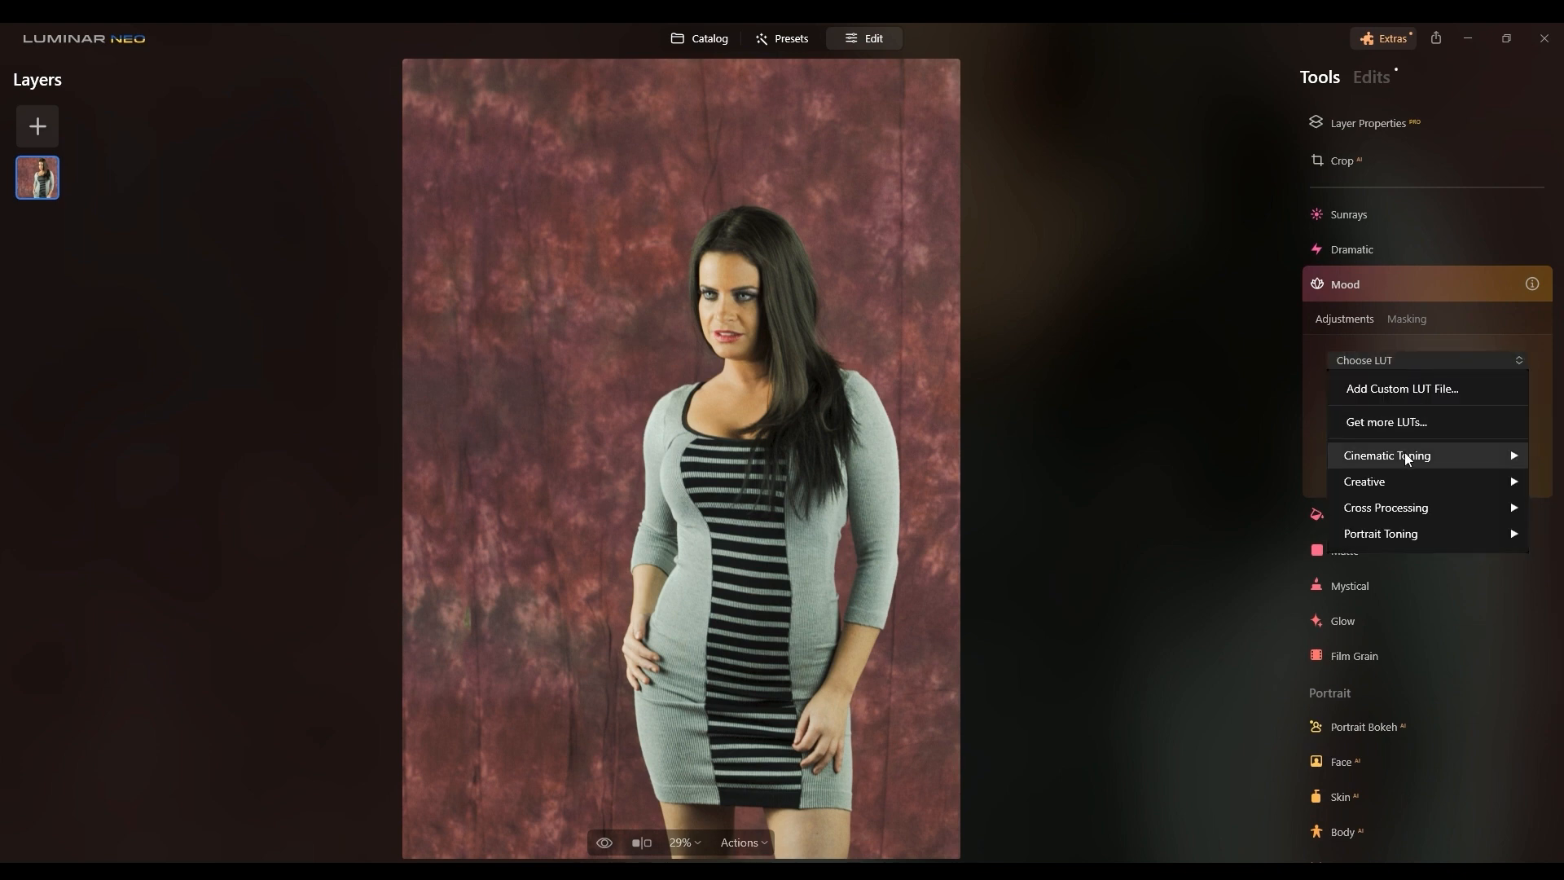
{"action": "mouse_move", "coordinate": [1408, 459]}
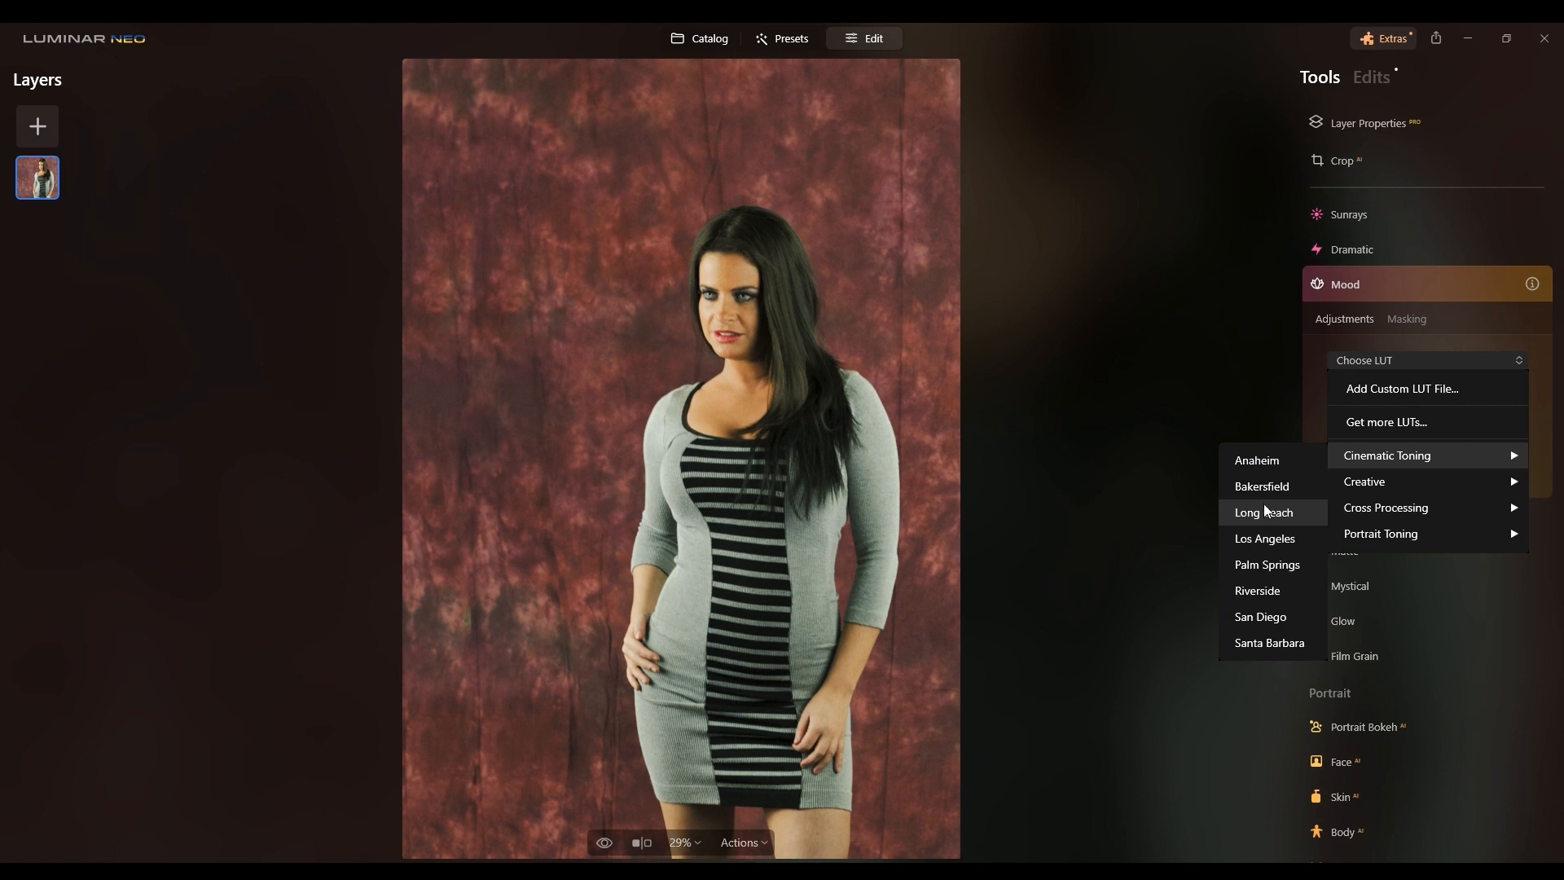
{"action": "left_click", "coordinate": [1244, 647]}
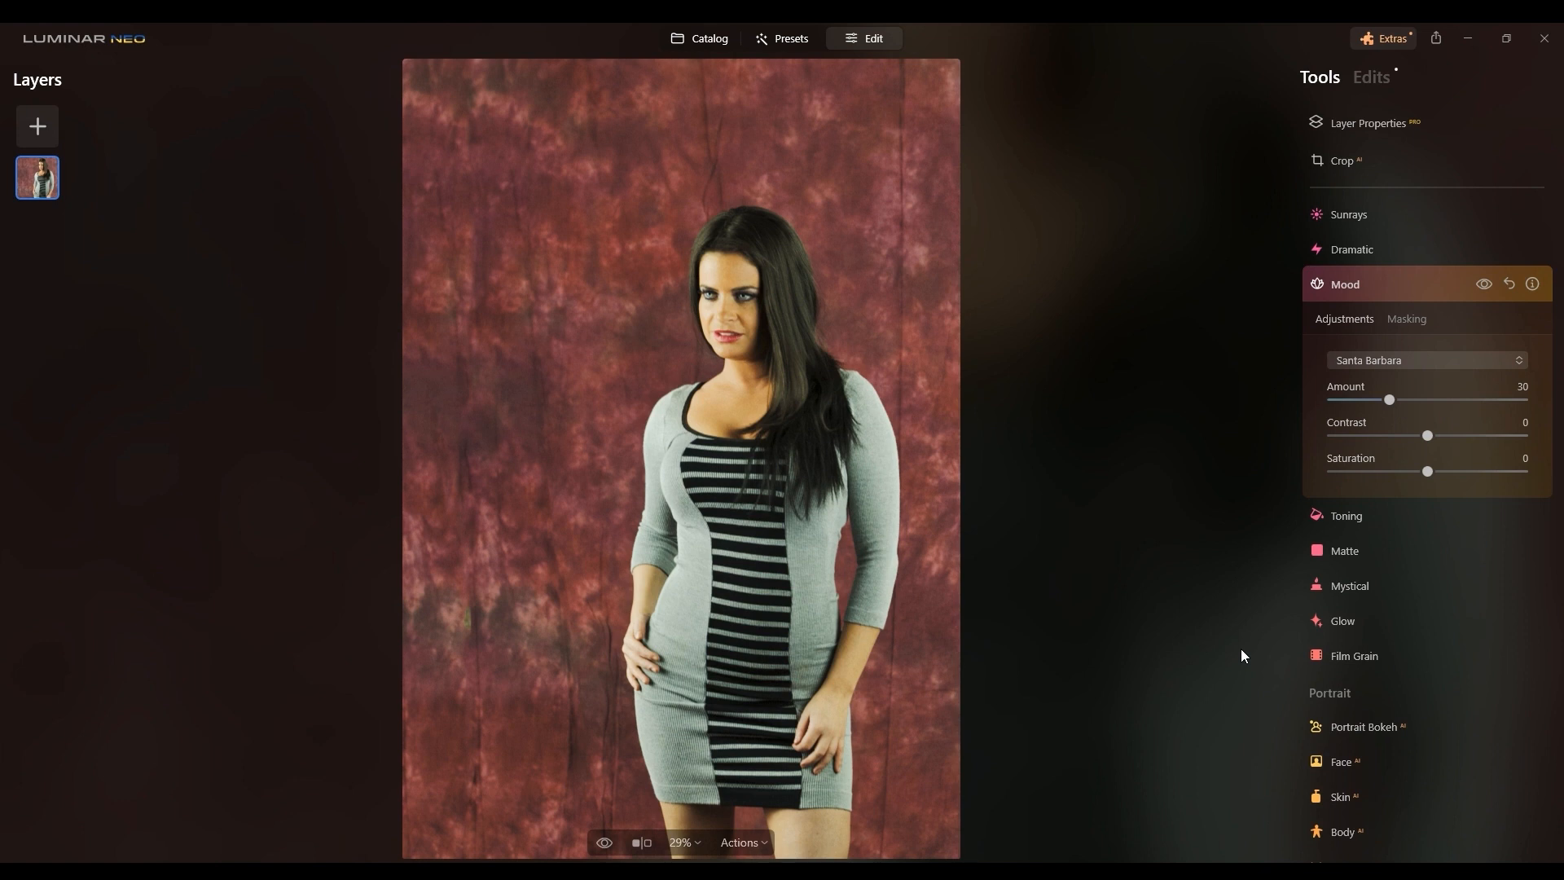
Step: Set the Toning tool's Amount to 0
{"action": "left_click", "coordinate": [1361, 729]}
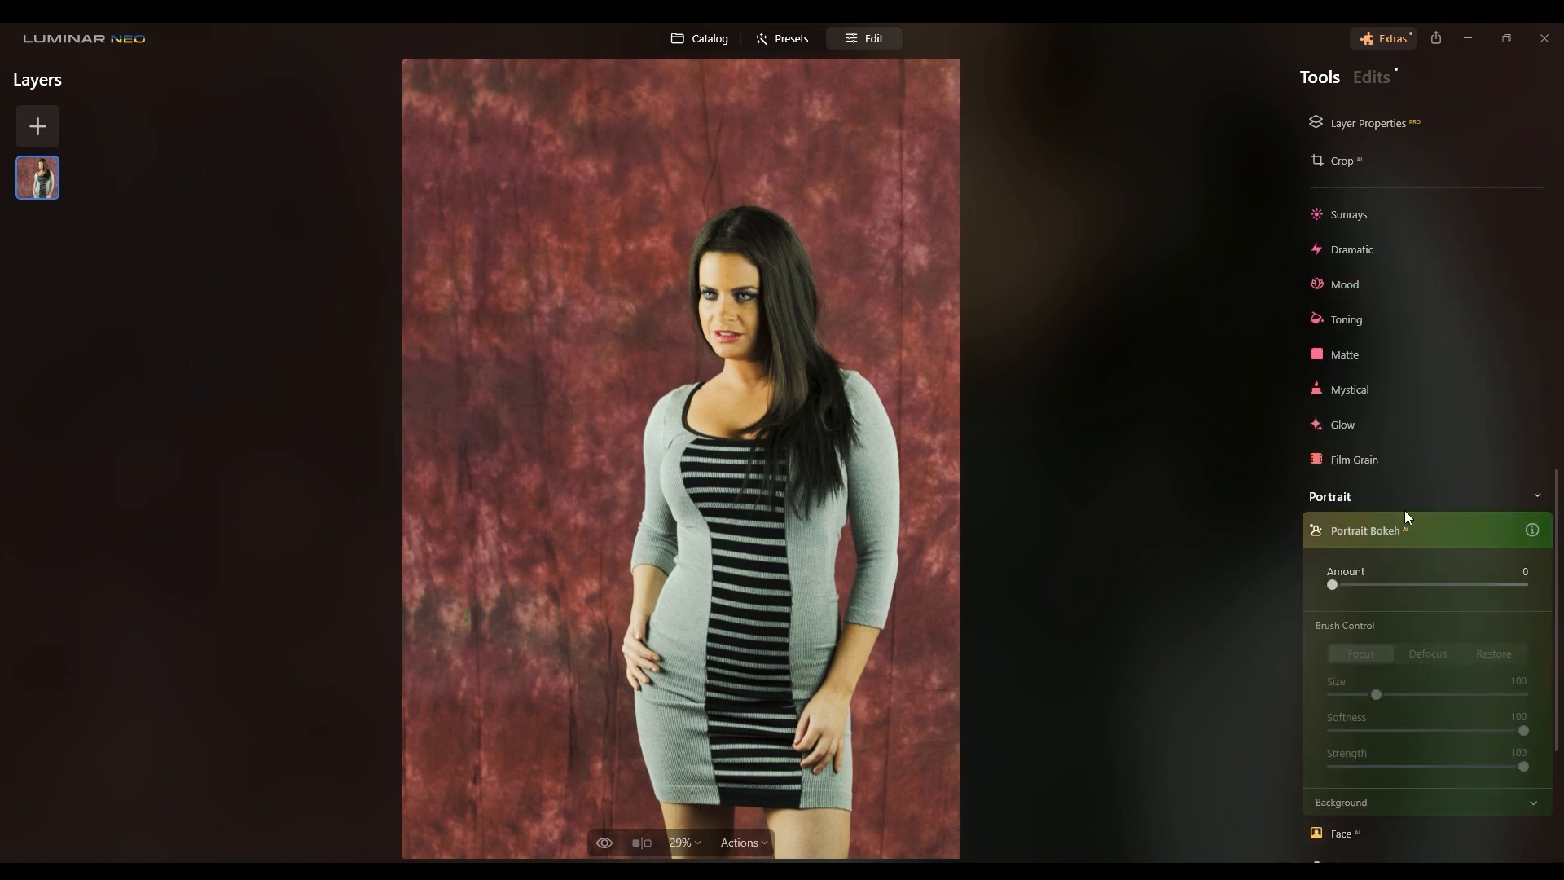
{"action": "left_click", "coordinate": [1400, 318]}
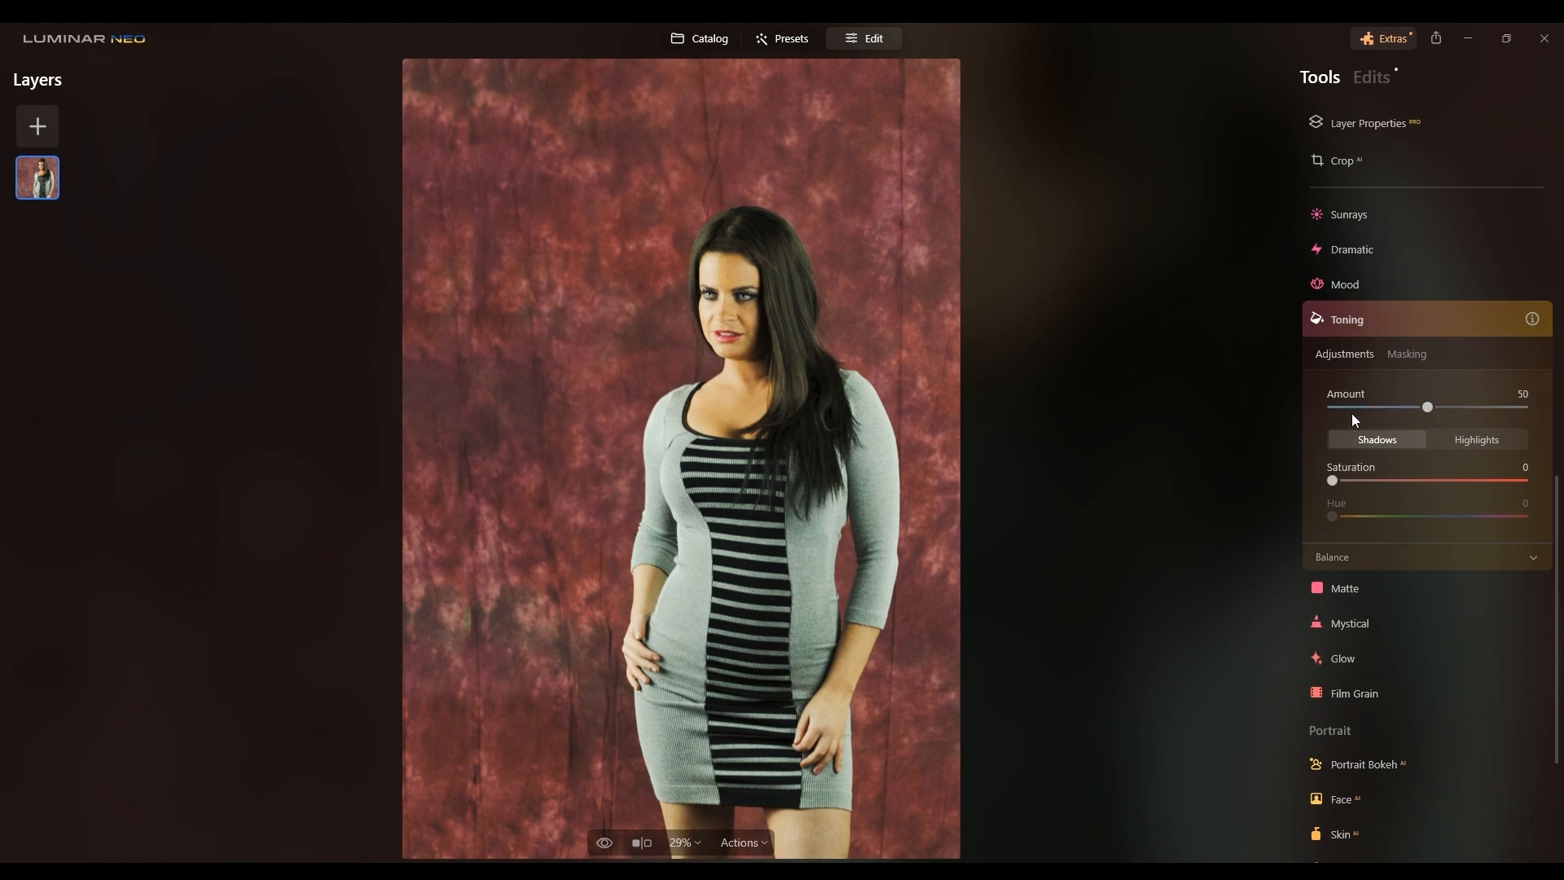
{"action": "left_click_drag", "start_coordinate": [1428, 407], "coordinate": [1326, 407]}
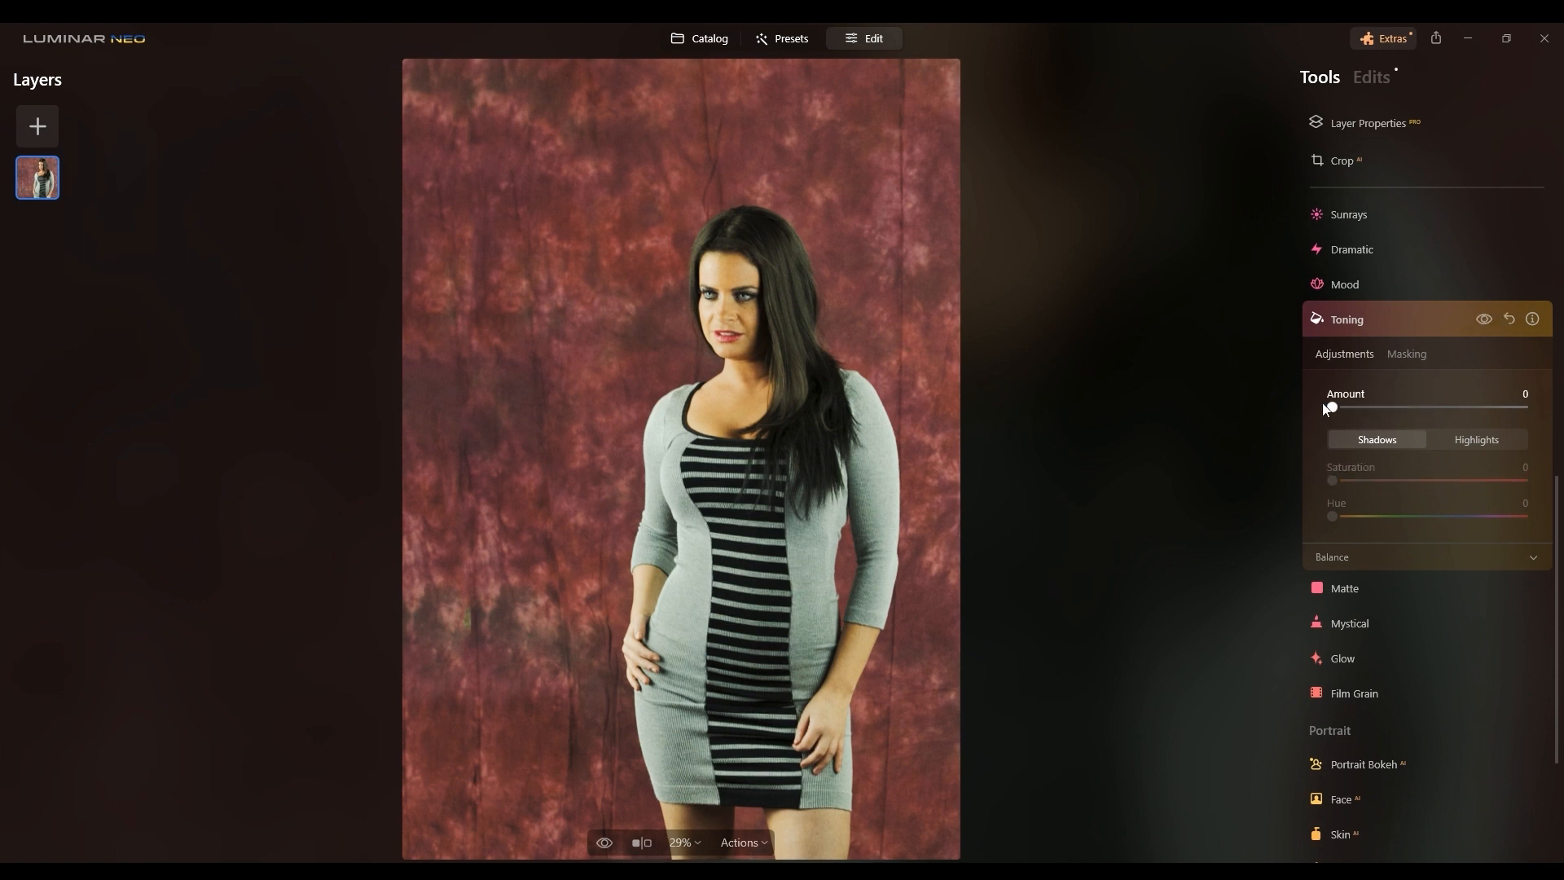
{"action": "scroll", "coordinate": [1327, 486], "scroll_direction": "down", "scroll_amount": 3}
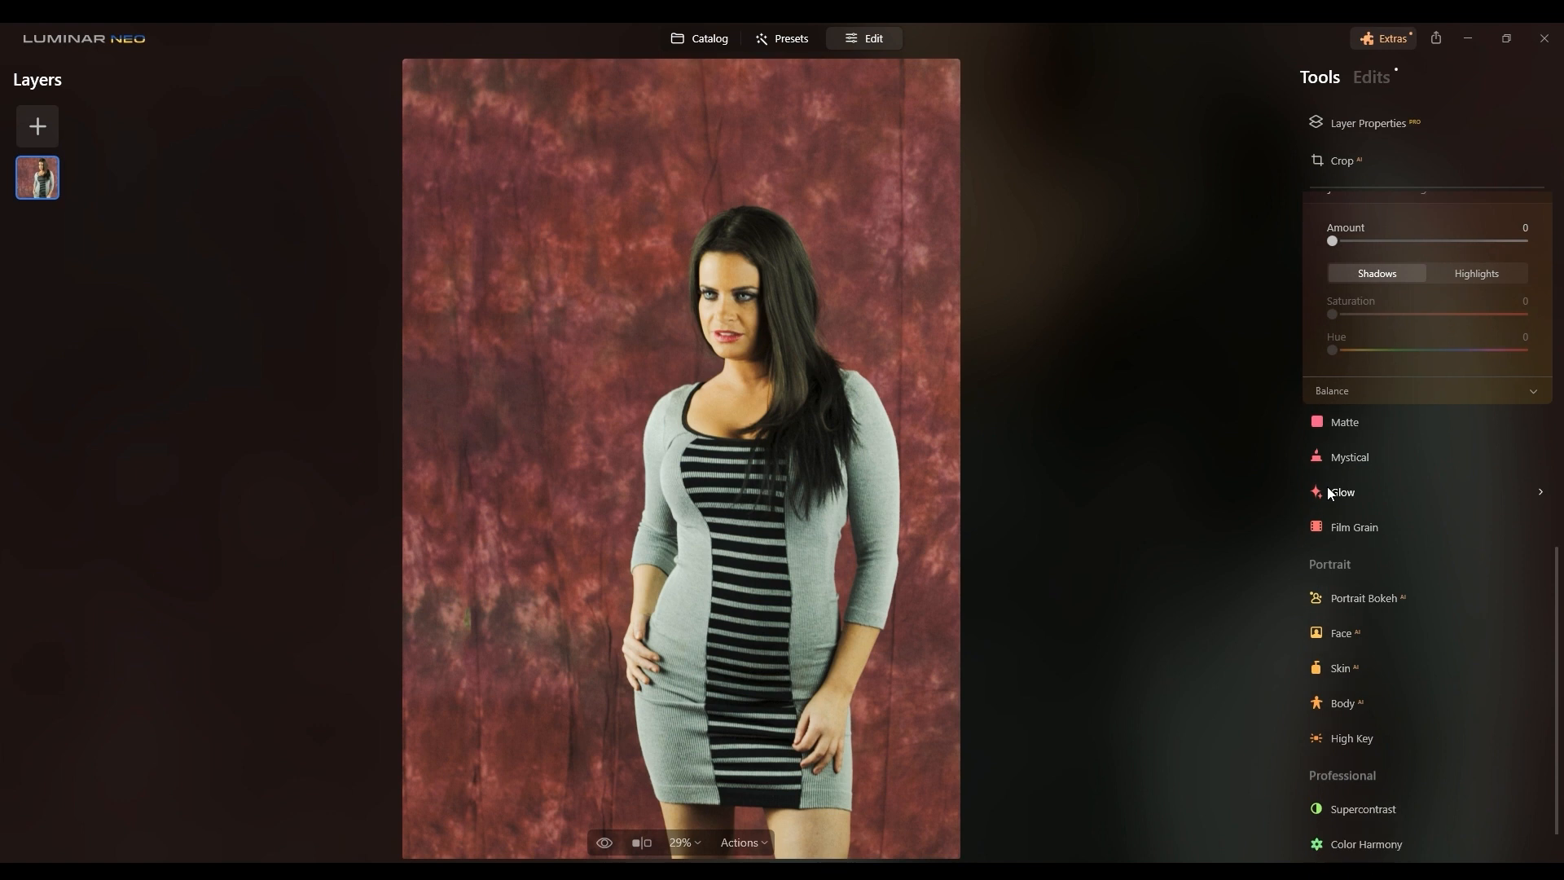
Step: Apply Portrait Bokeh at Amount 100 and toggle its effect to check the focus mask
{"action": "left_click", "coordinate": [1322, 528]}
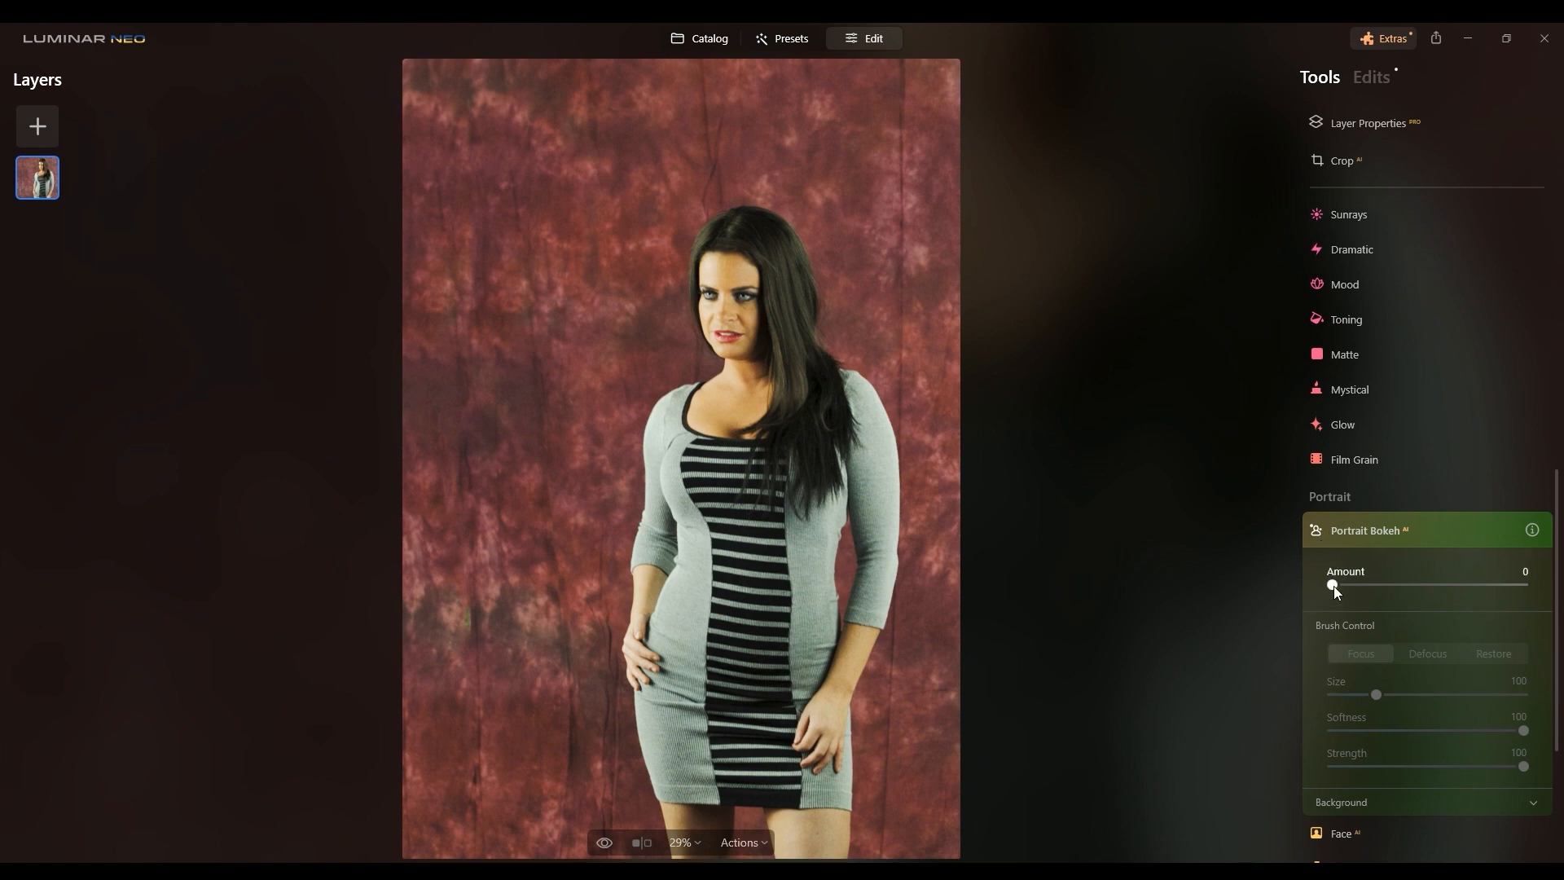
{"action": "left_click_drag", "start_coordinate": [1336, 585], "coordinate": [1516, 580]}
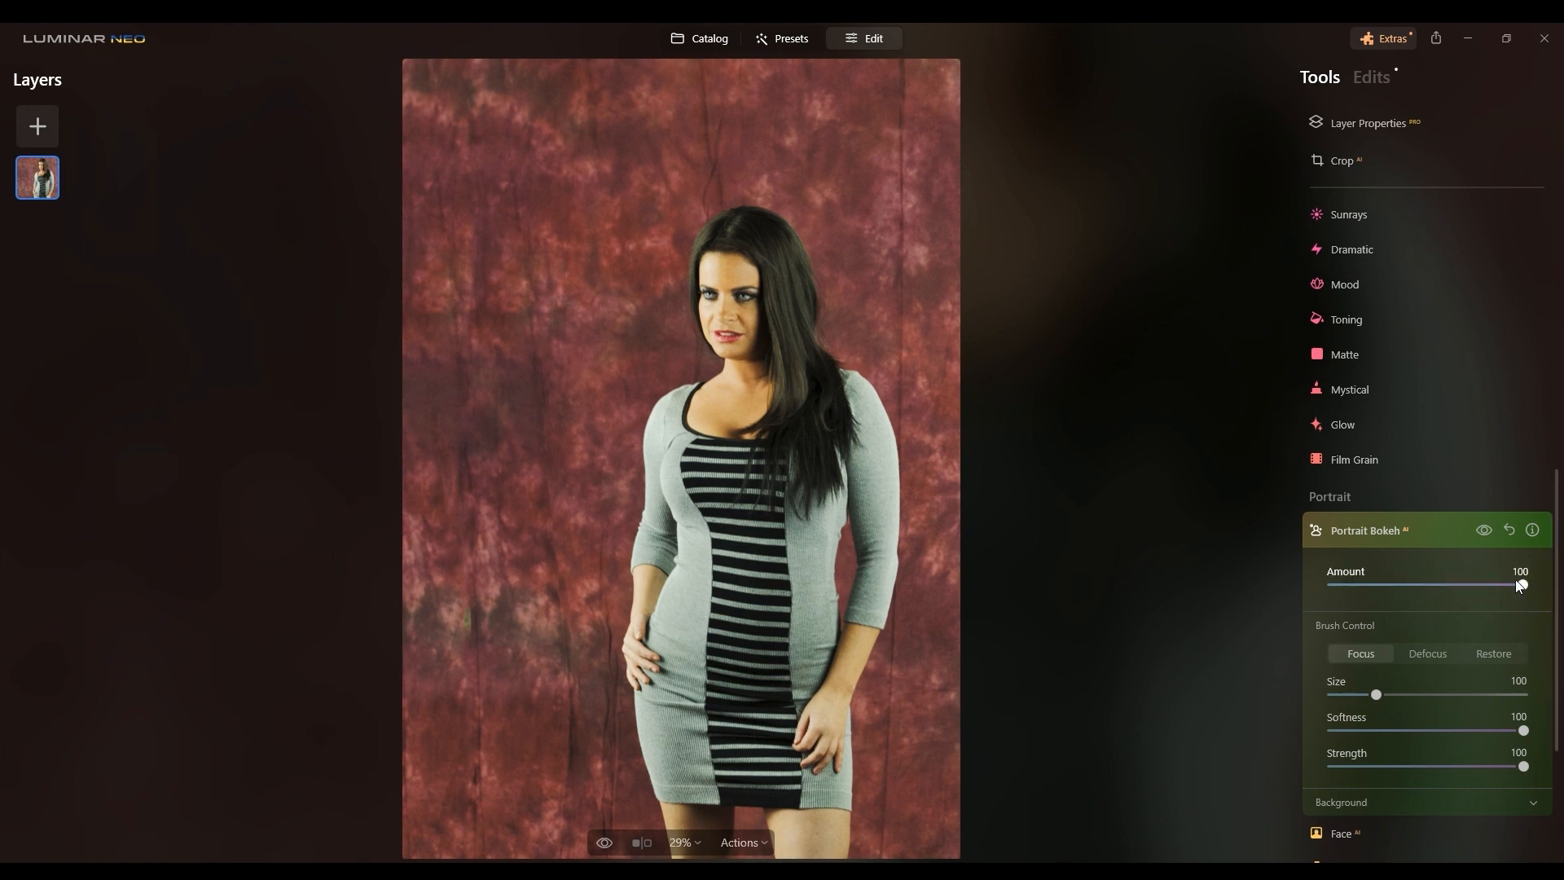
{"action": "left_click", "coordinate": [1494, 529]}
{"action": "left_click", "coordinate": [1493, 529]}
{"action": "left_click", "coordinate": [1494, 529]}
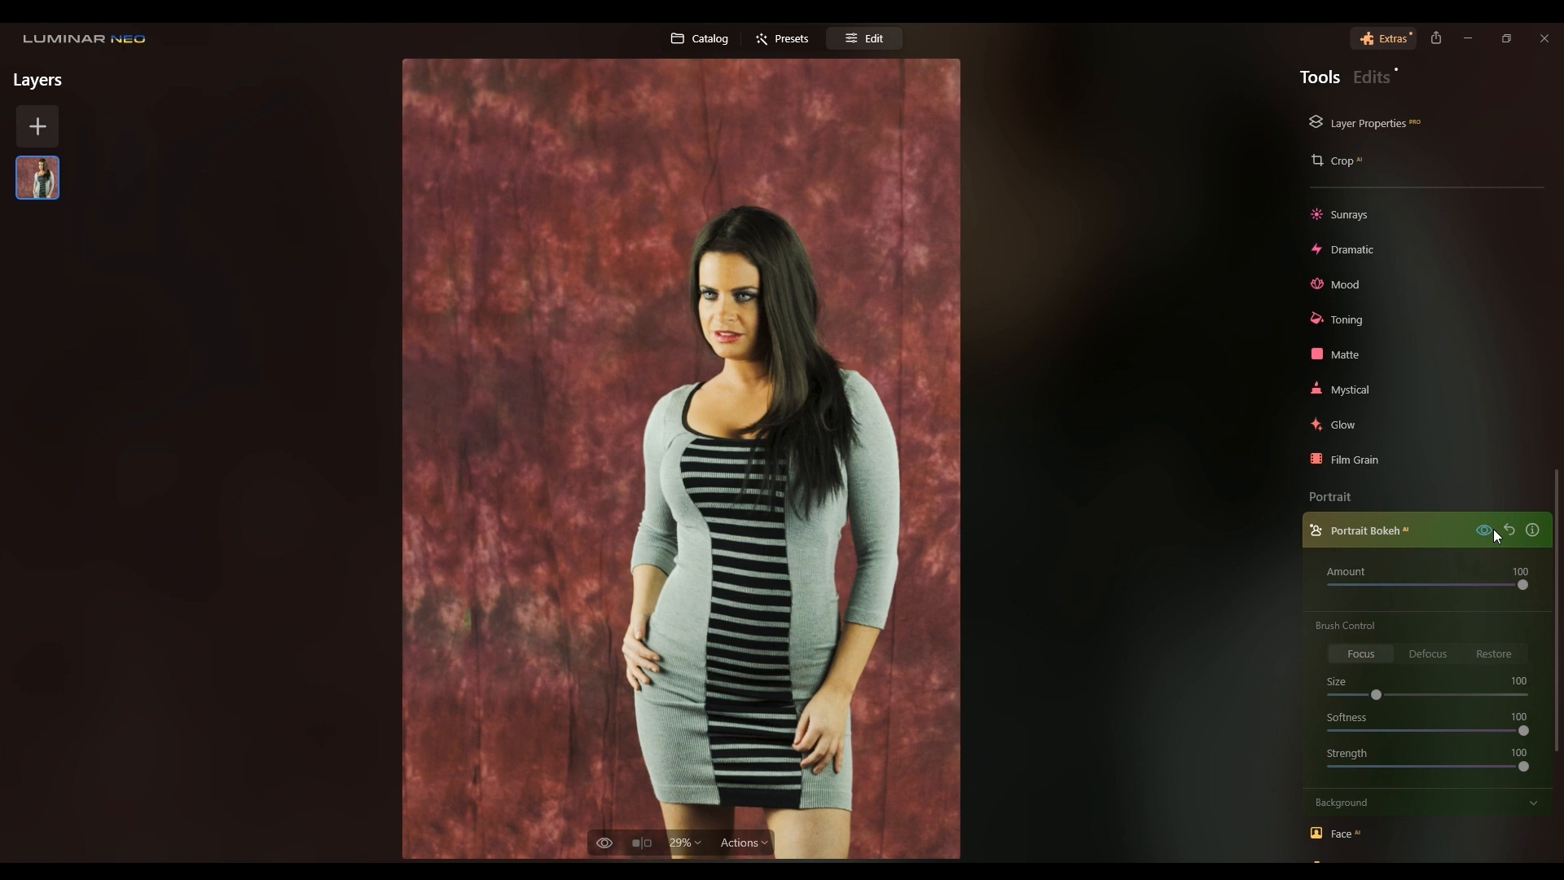
{"action": "left_click", "coordinate": [1493, 529]}
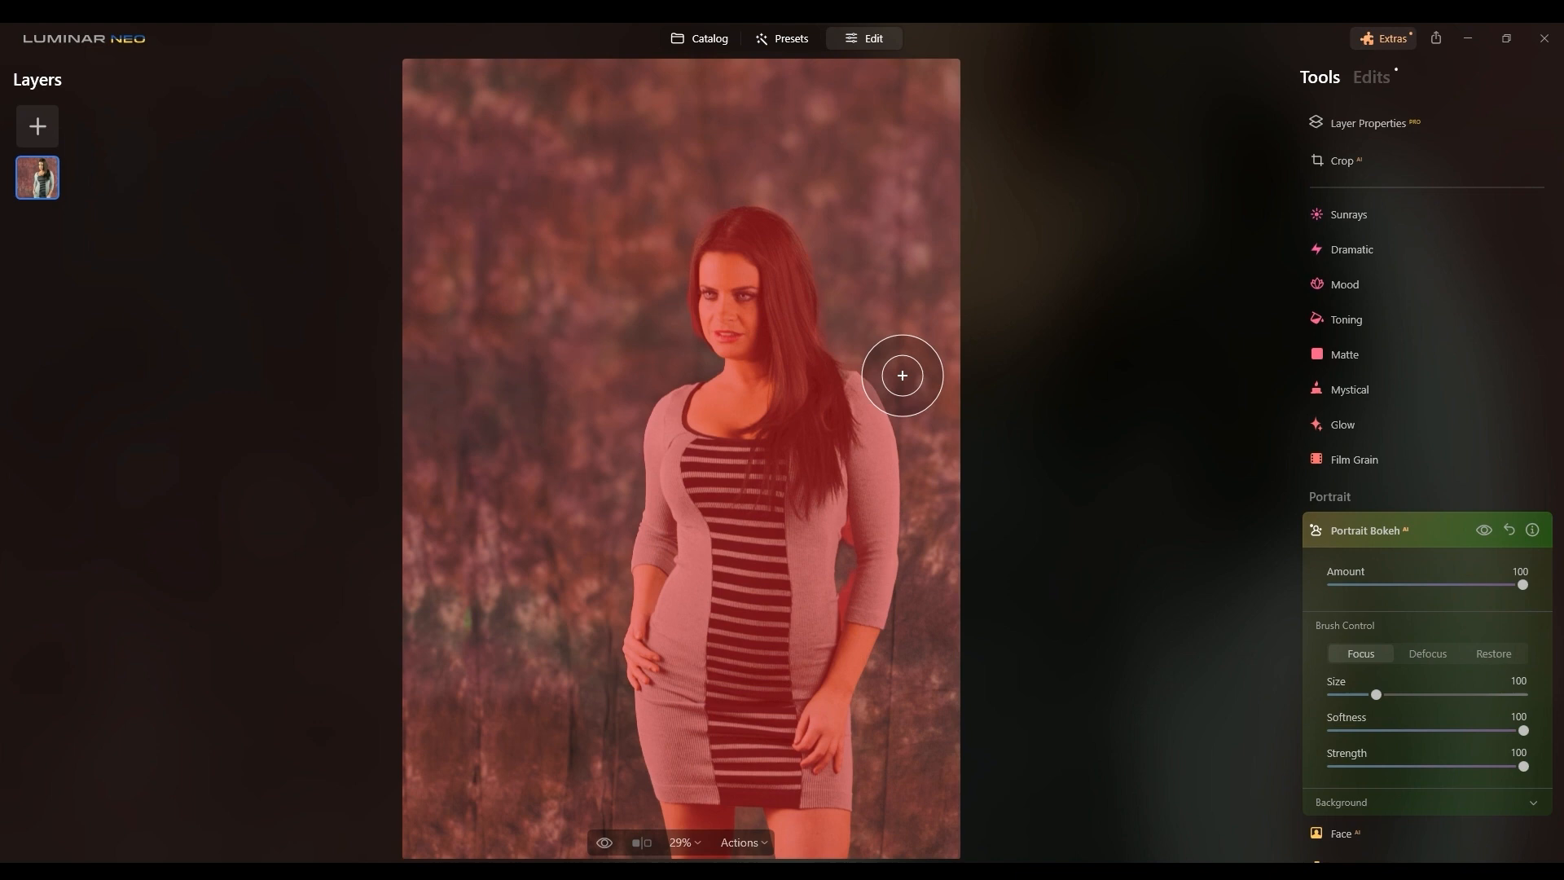
Step: Set Portrait Bokeh's background Depth Correction to -27
{"action": "left_click", "coordinate": [1433, 803]}
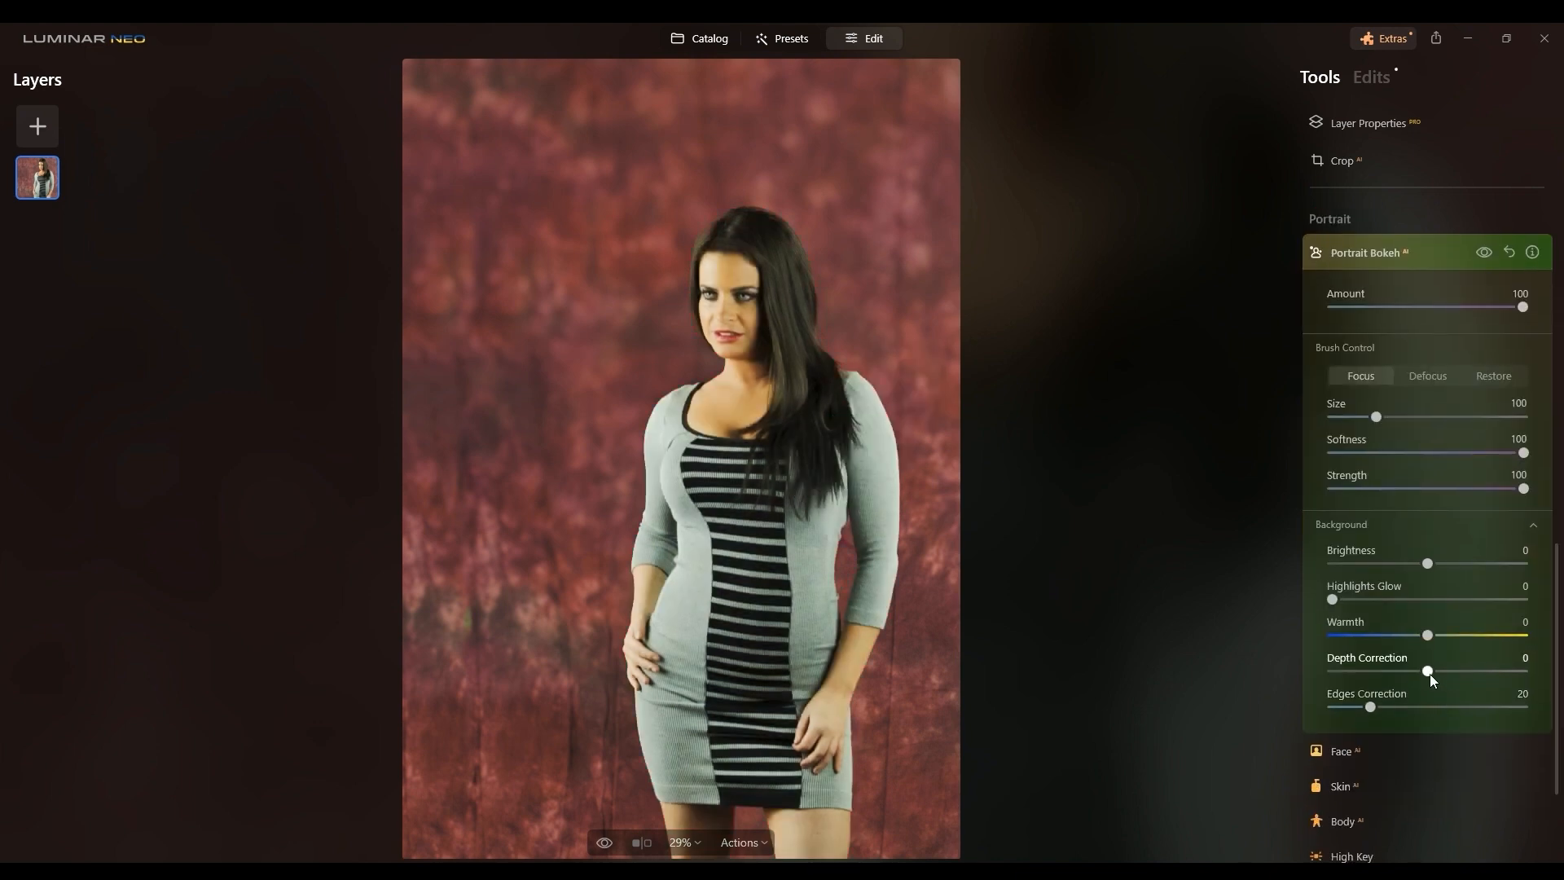
{"action": "left_click_drag", "start_coordinate": [1427, 672], "coordinate": [1525, 671]}
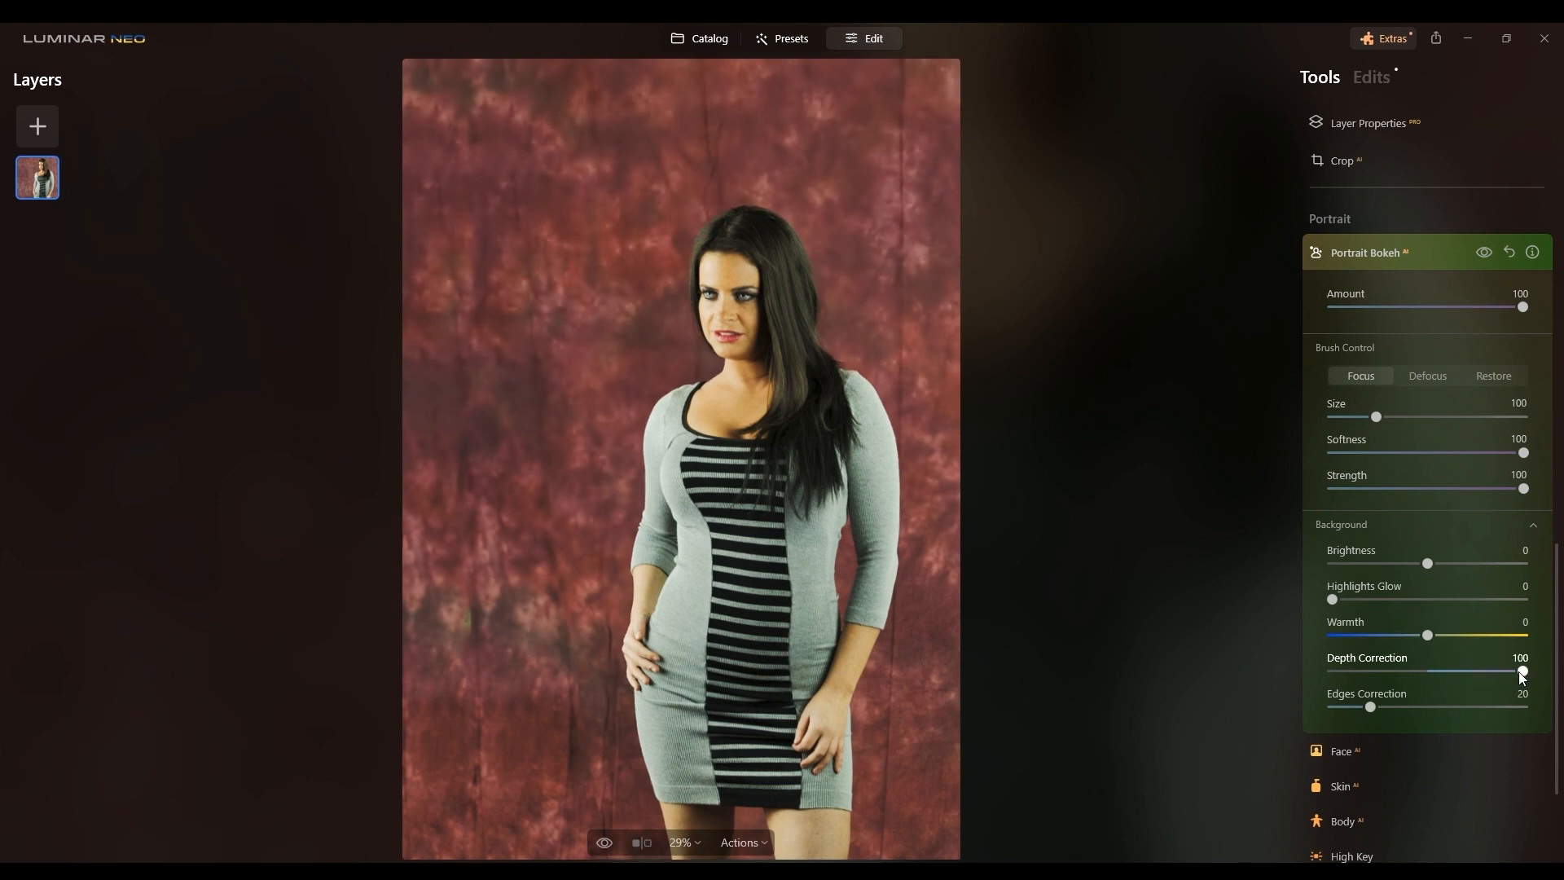
{"action": "left_click_drag", "start_coordinate": [1522, 672], "coordinate": [1313, 670]}
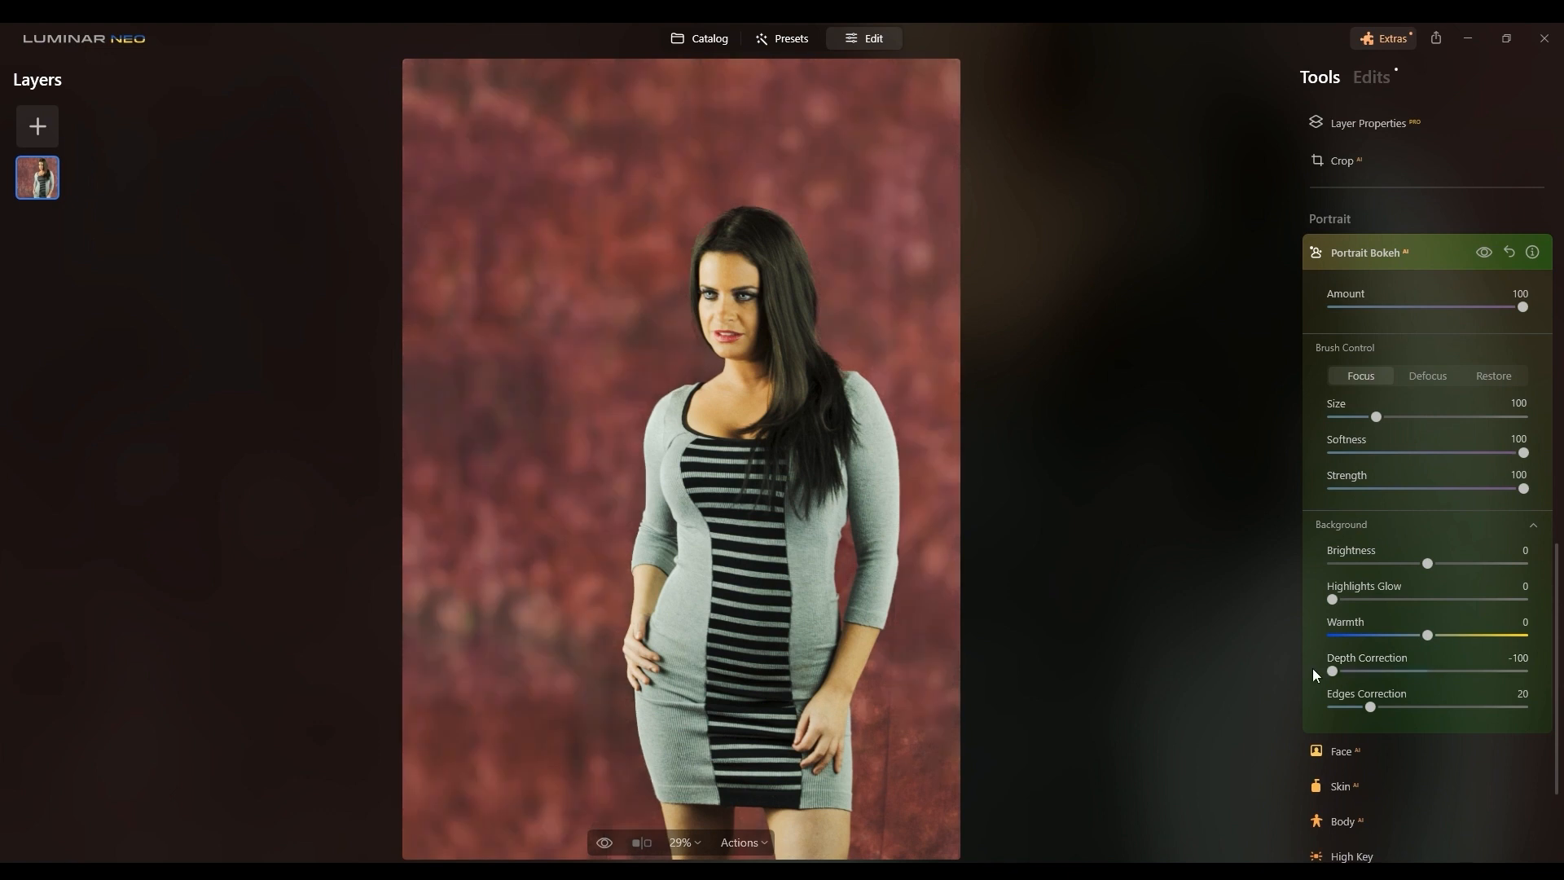
{"action": "left_click", "coordinate": [1415, 671]}
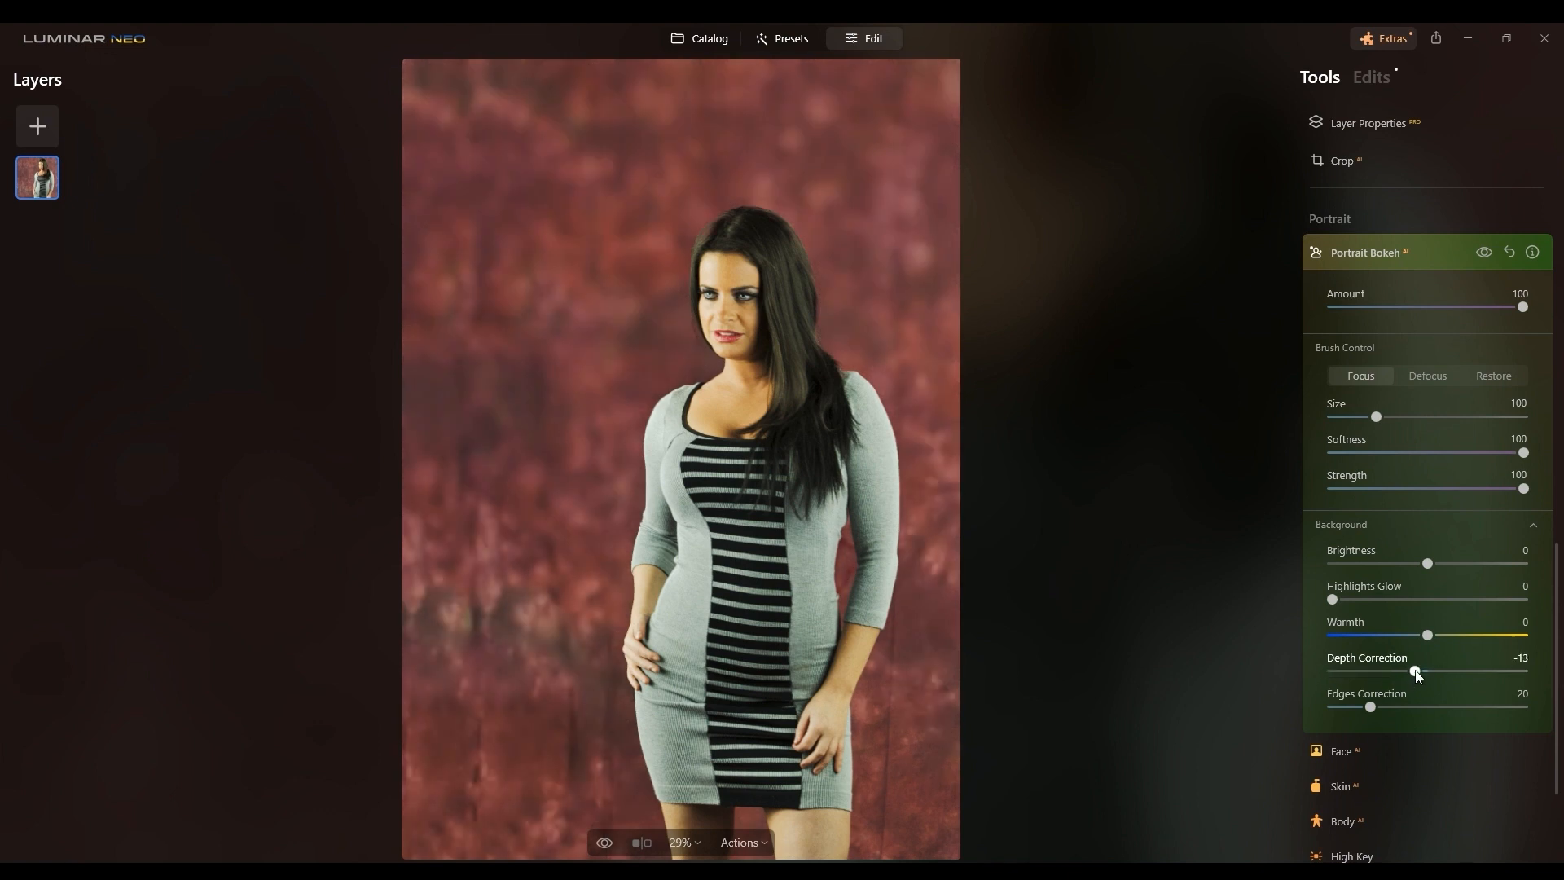
{"action": "left_click_drag", "start_coordinate": [1409, 676], "coordinate": [1403, 676]}
Step: Compare the portrait with and without Portrait Bokeh and against the original
{"action": "left_click", "coordinate": [1484, 254]}
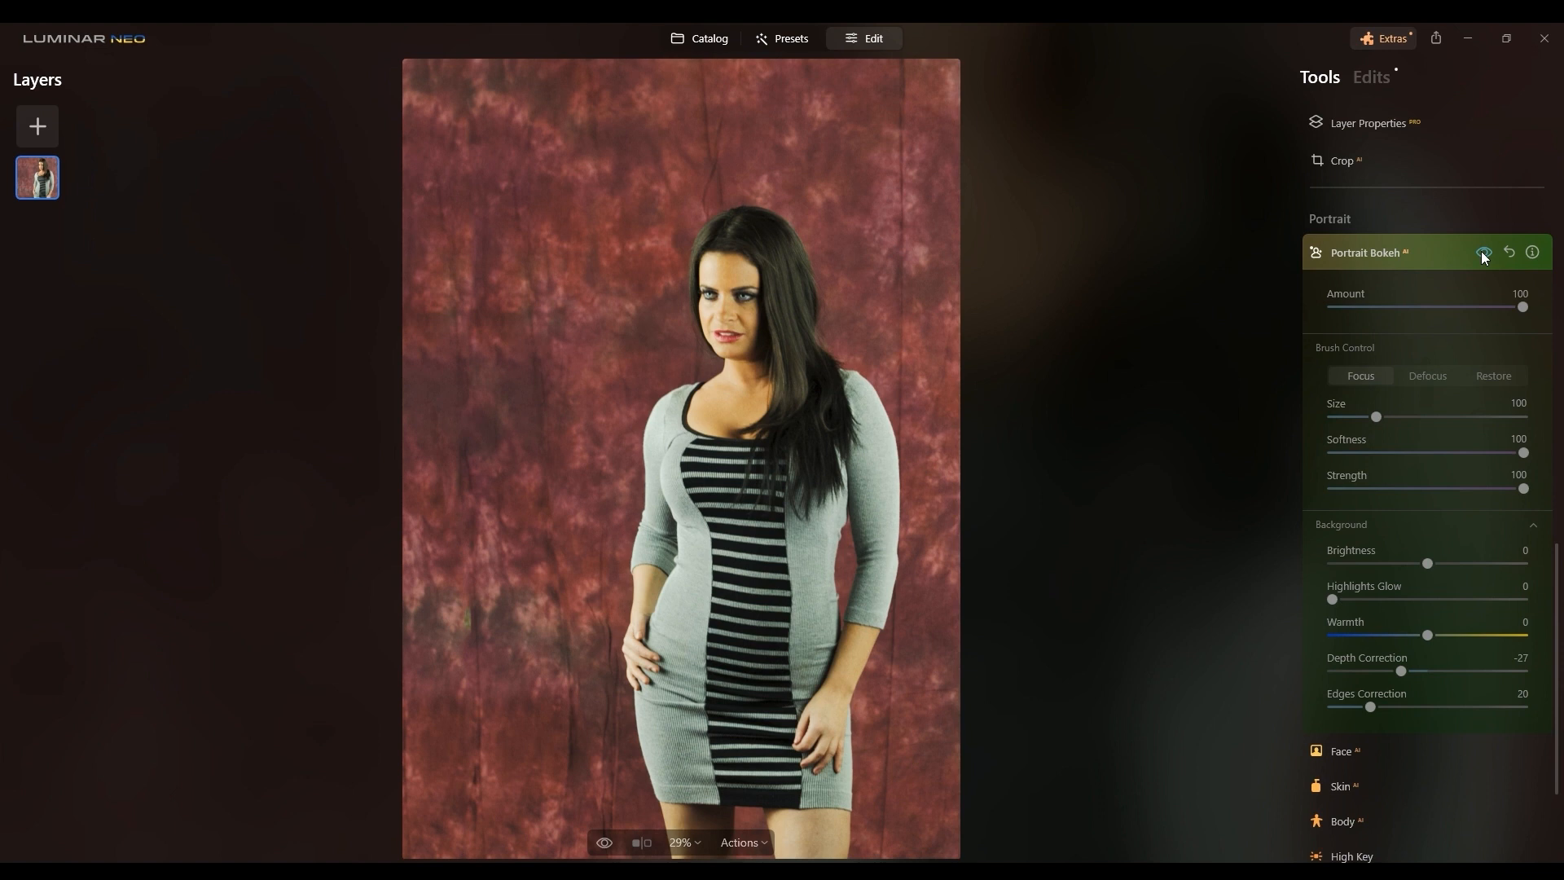
{"action": "left_click", "coordinate": [1483, 254]}
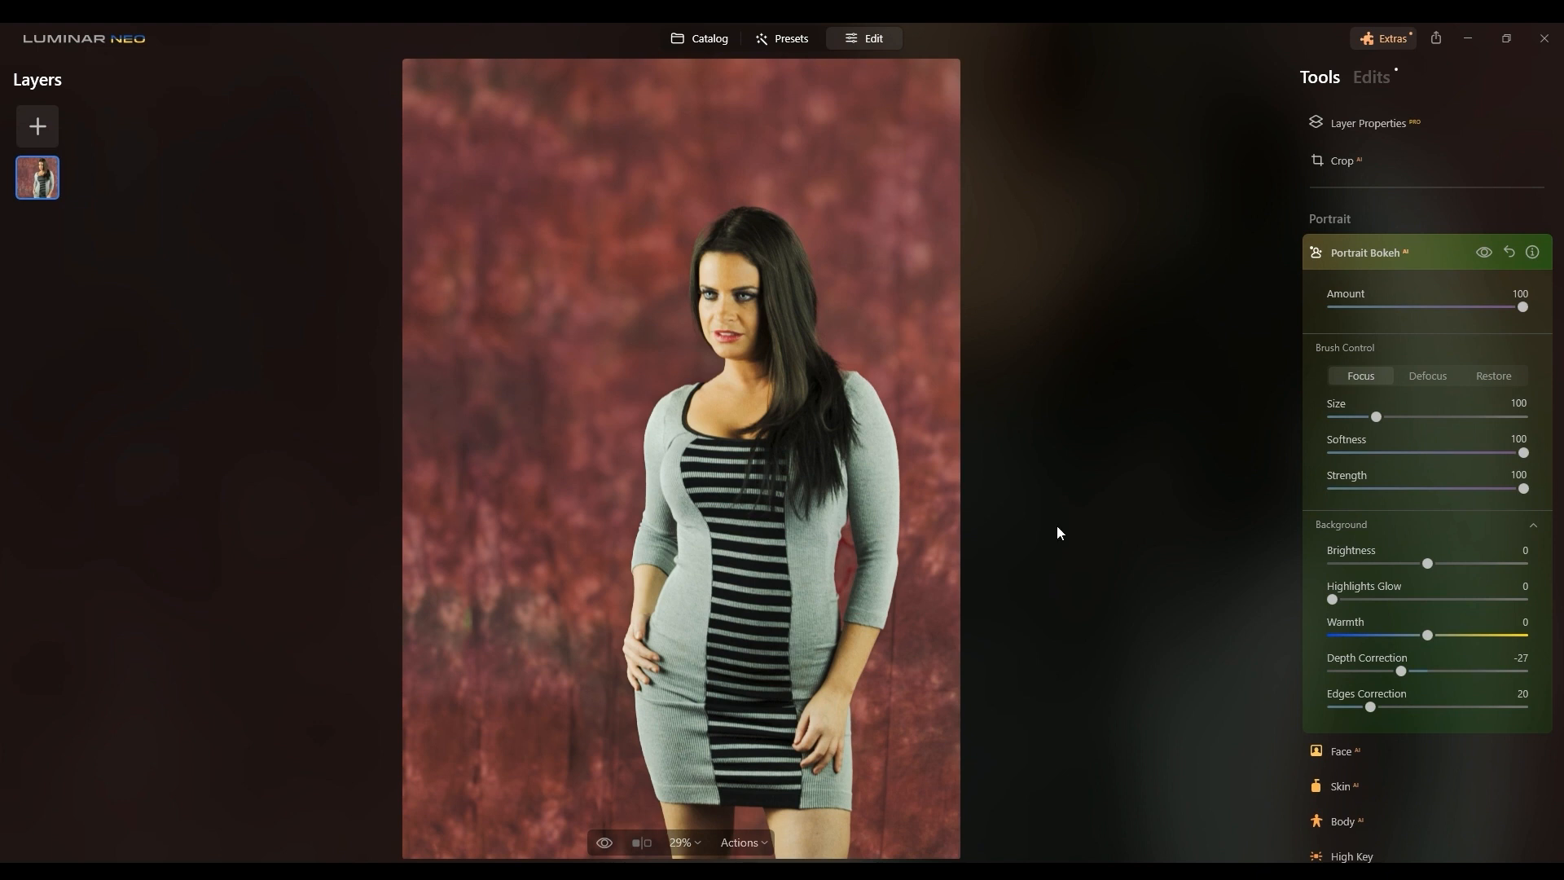
{"action": "left_click", "coordinate": [608, 848]}
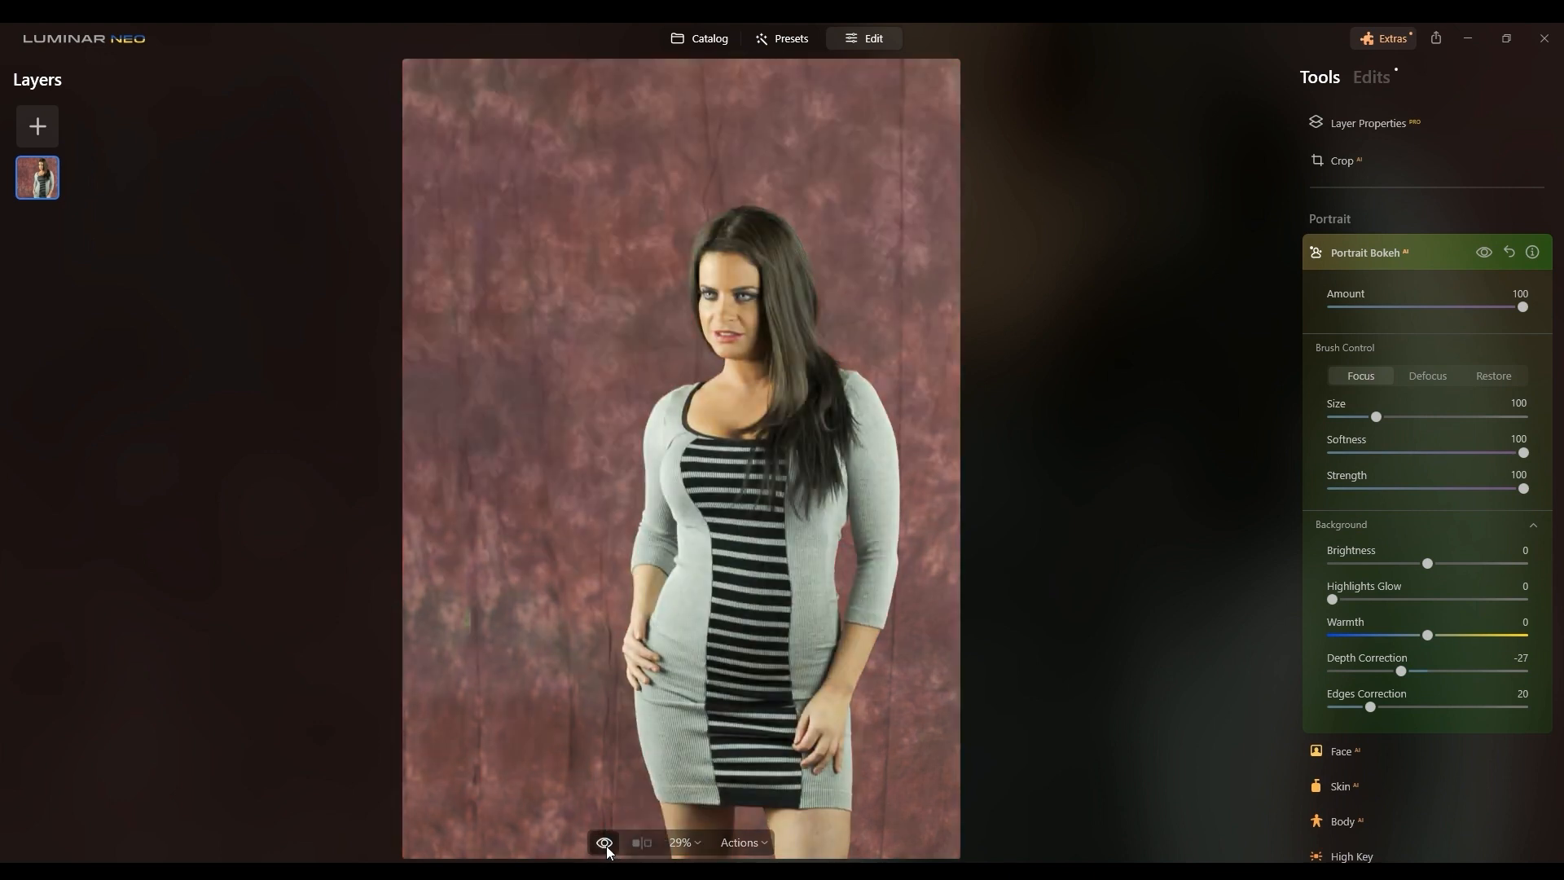
{"action": "left_click", "coordinate": [604, 844]}
{"action": "left_click", "coordinate": [605, 845]}
{"action": "left_click", "coordinate": [607, 846]}
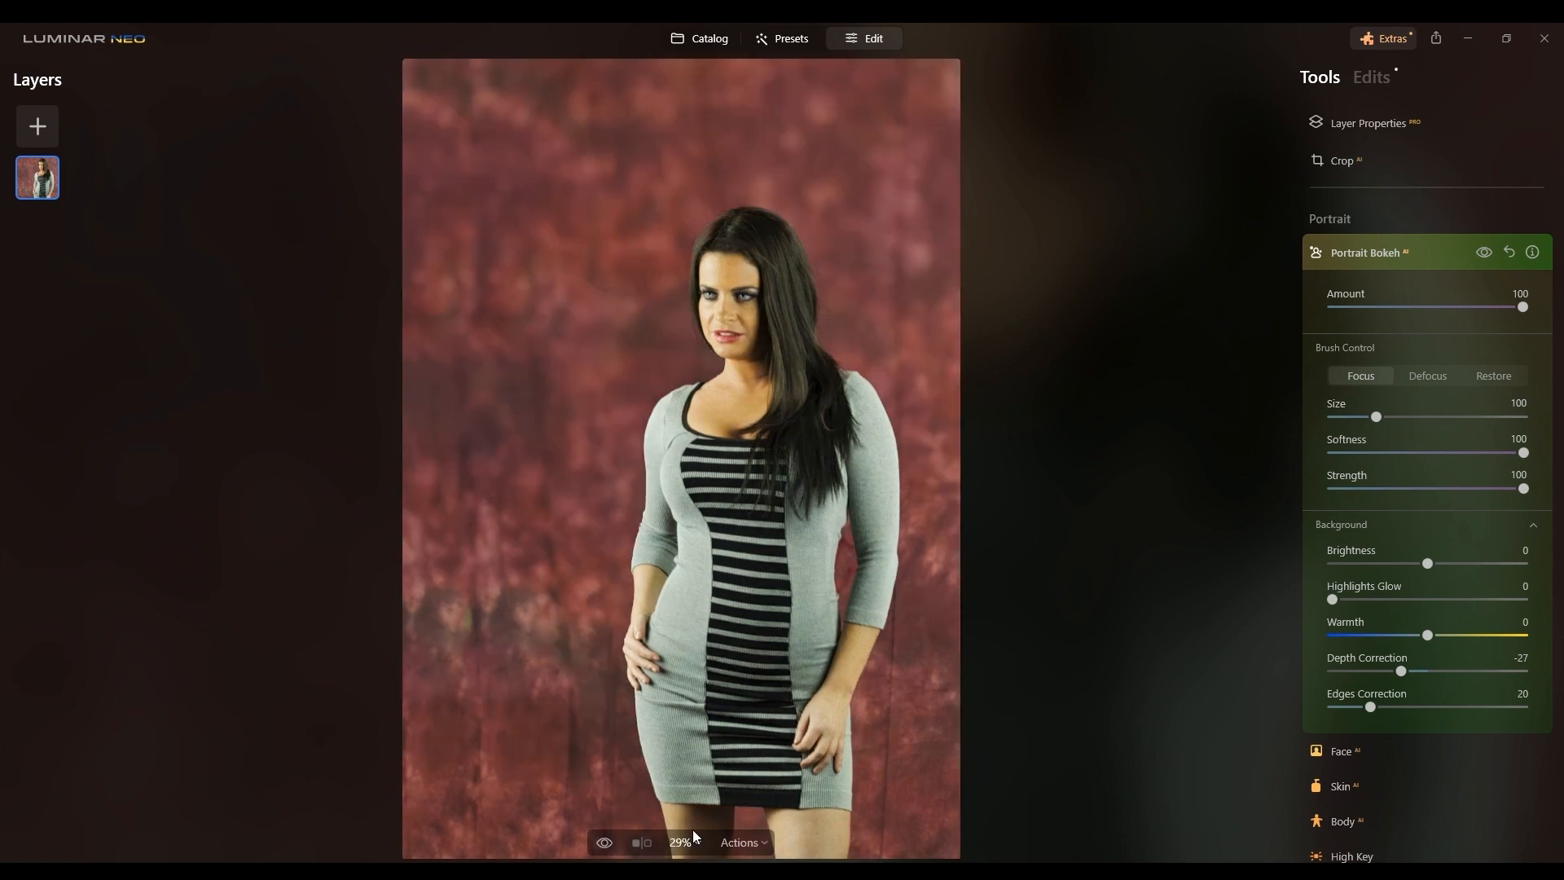
Step: Open the Body tool, try Shape at 100 while toggling the effect, and reset Shape to 0
{"action": "left_click", "coordinate": [1372, 811]}
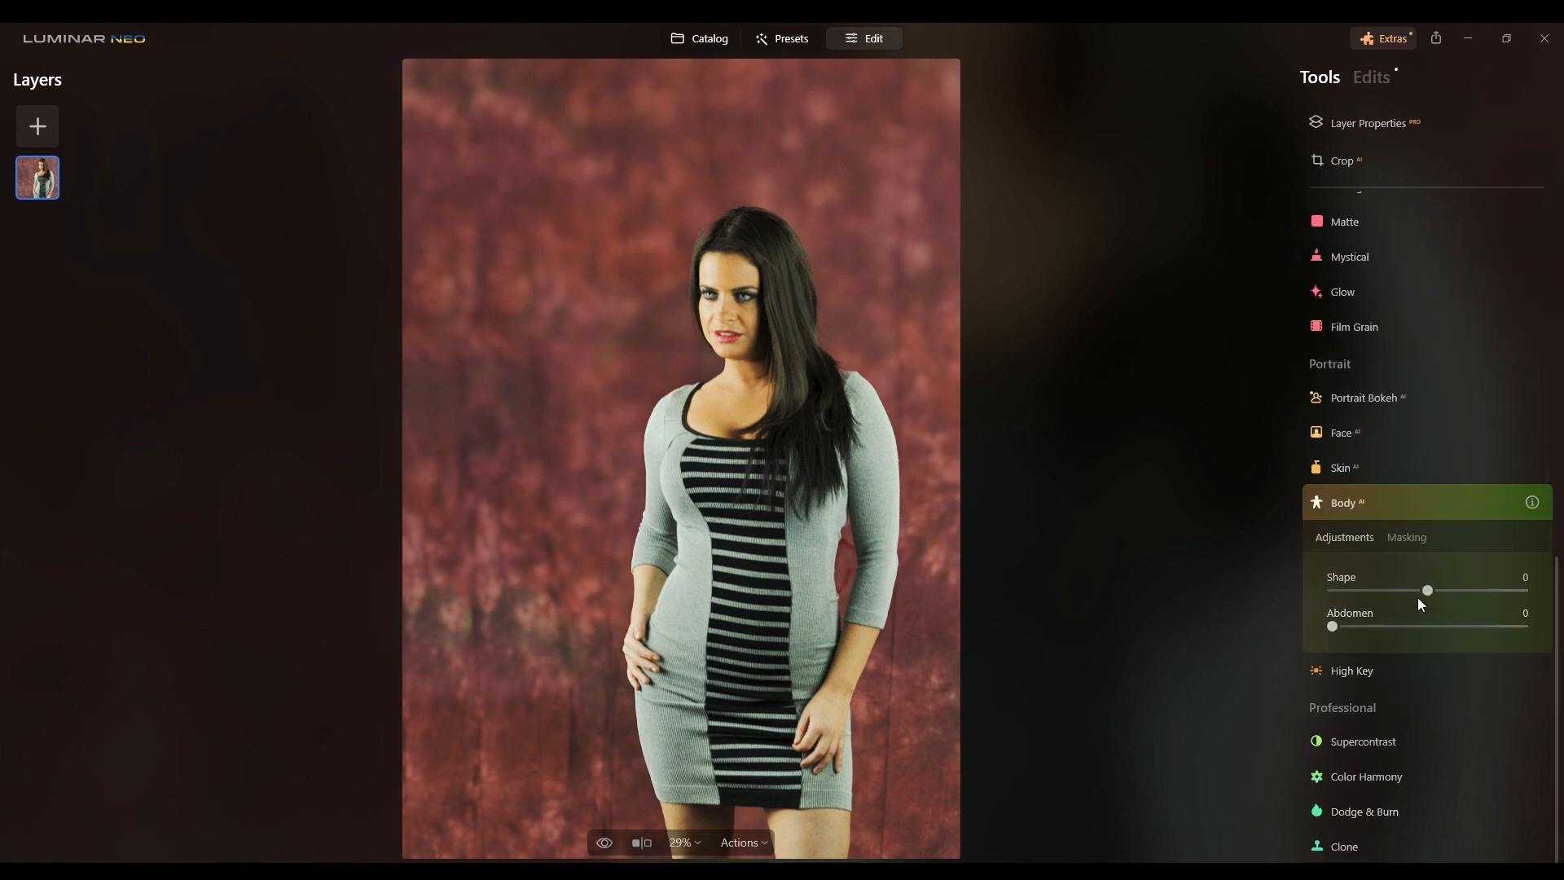
{"action": "left_click_drag", "start_coordinate": [1428, 591], "coordinate": [1494, 590]}
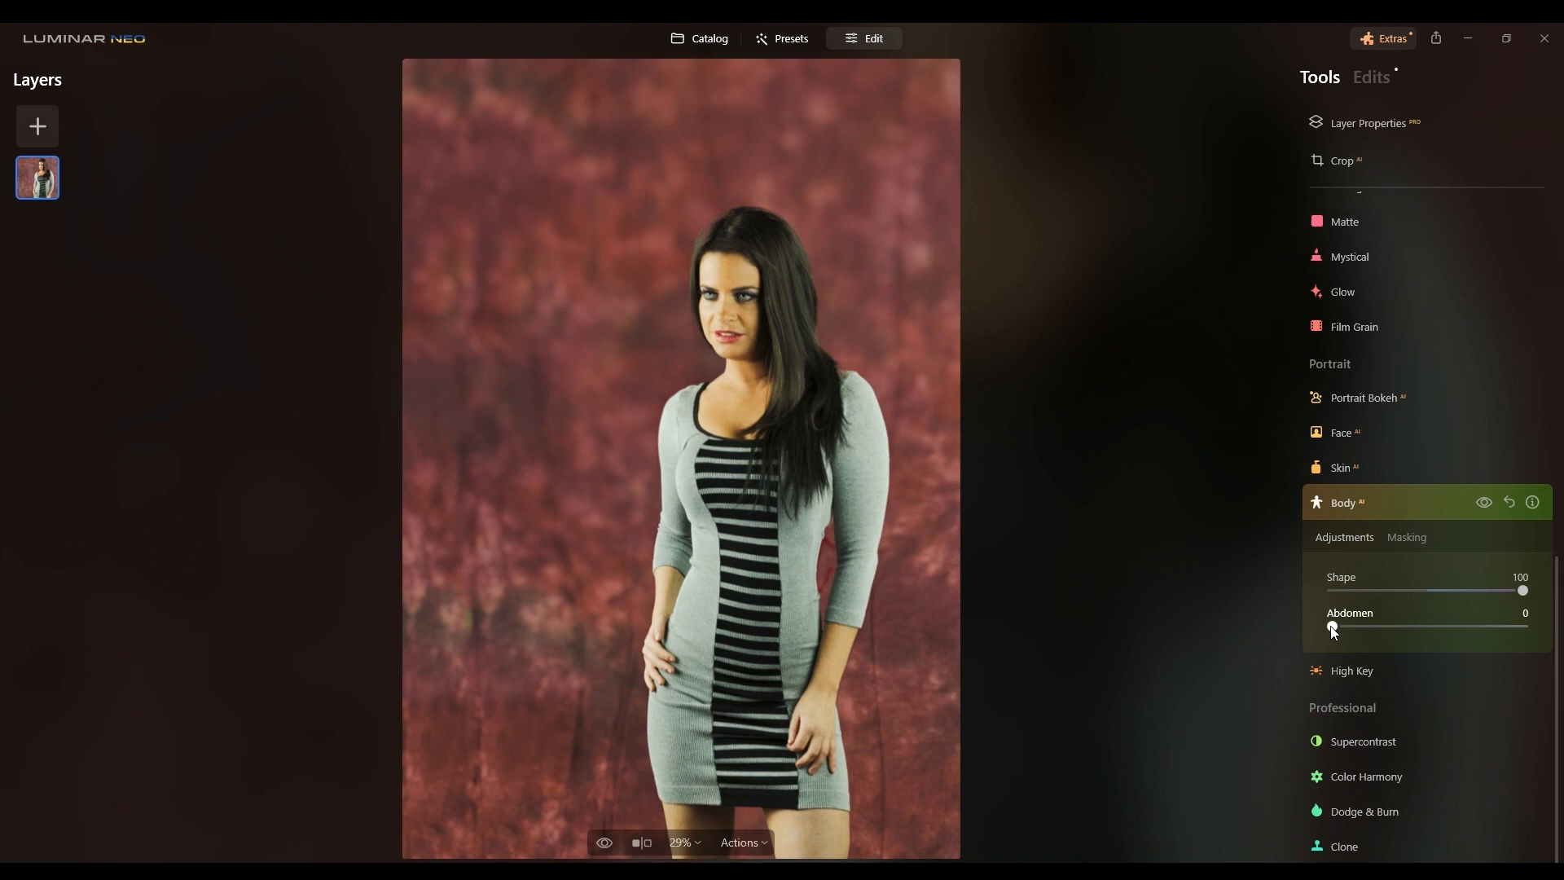
{"action": "left_click", "coordinate": [1484, 502]}
{"action": "left_click", "coordinate": [1484, 502]}
{"action": "left_click", "coordinate": [1485, 502]}
{"action": "left_click", "coordinate": [1484, 502]}
{"action": "left_click", "coordinate": [1484, 502]}
{"action": "left_click", "coordinate": [1484, 502]}
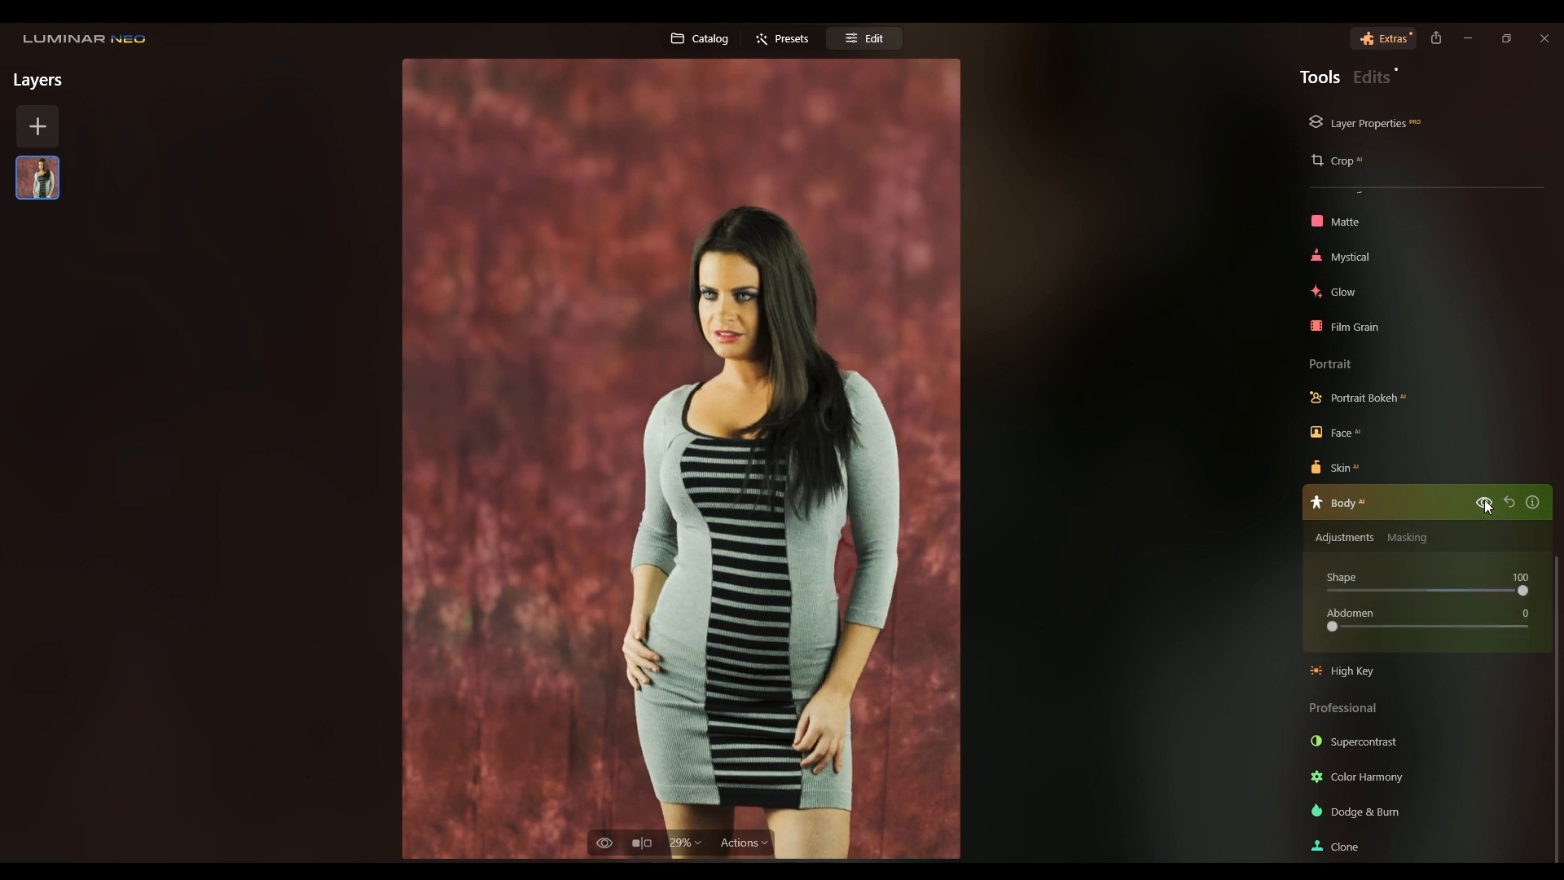
{"action": "double_click", "coordinate": [1517, 589]}
Step: Try the Body tool's Abdomen at 100 while toggling the effect, then reset the Body tool
{"action": "left_click_drag", "start_coordinate": [1336, 629], "coordinate": [1385, 629]}
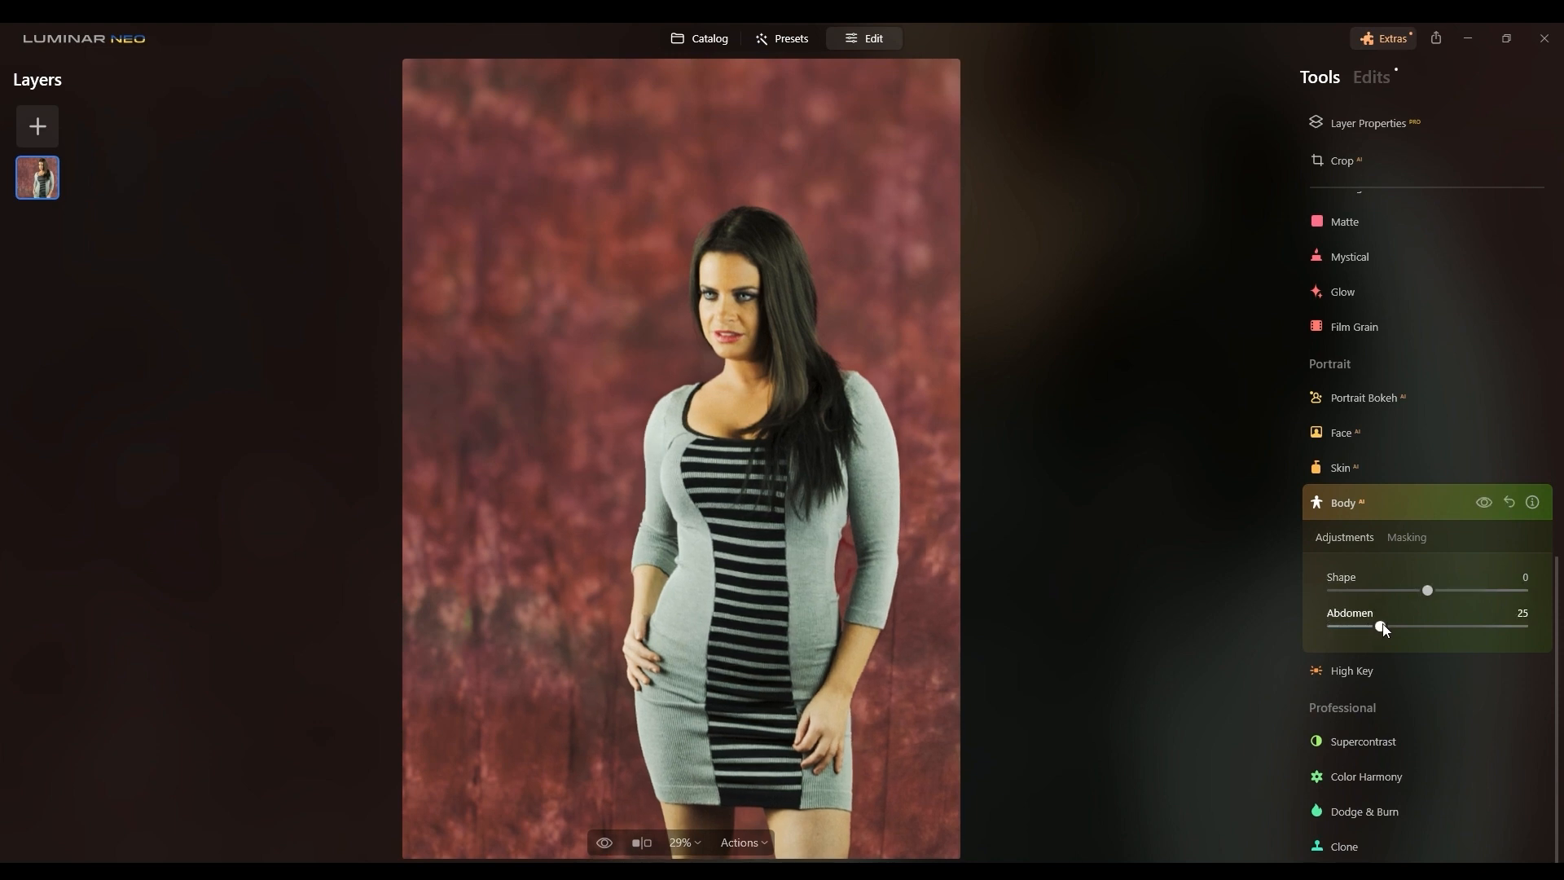
{"action": "left_click_drag", "start_coordinate": [1386, 622], "coordinate": [1556, 631]}
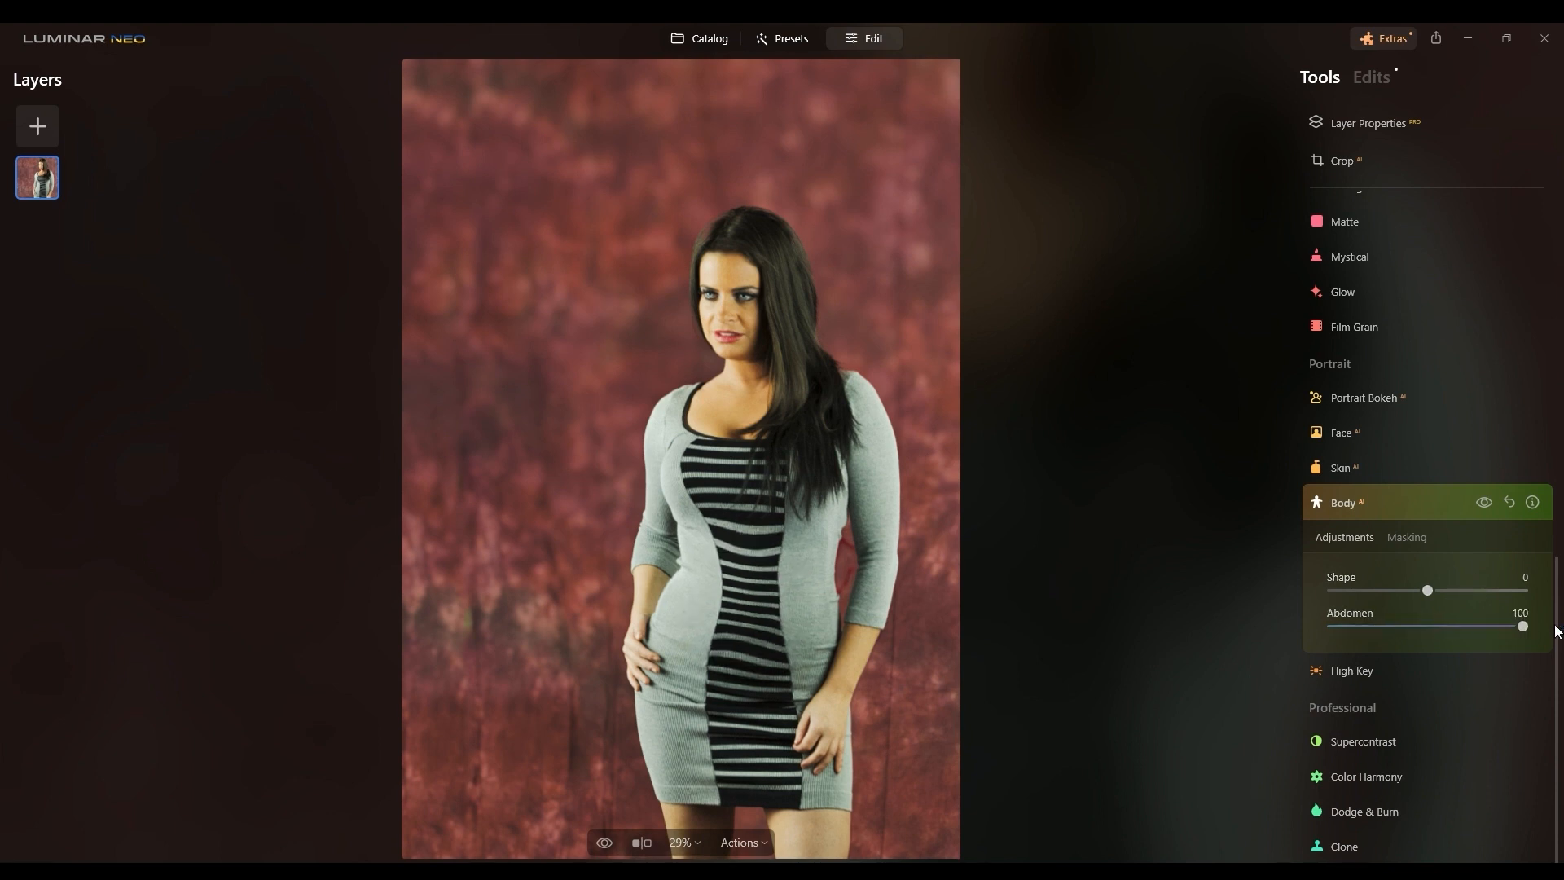
{"action": "left_click", "coordinate": [1487, 504]}
{"action": "left_click", "coordinate": [1487, 503]}
{"action": "left_click", "coordinate": [1487, 504]}
{"action": "left_click", "coordinate": [1488, 504]}
{"action": "left_click", "coordinate": [1488, 504]}
{"action": "left_click", "coordinate": [1487, 503]}
{"action": "left_click", "coordinate": [1488, 503]}
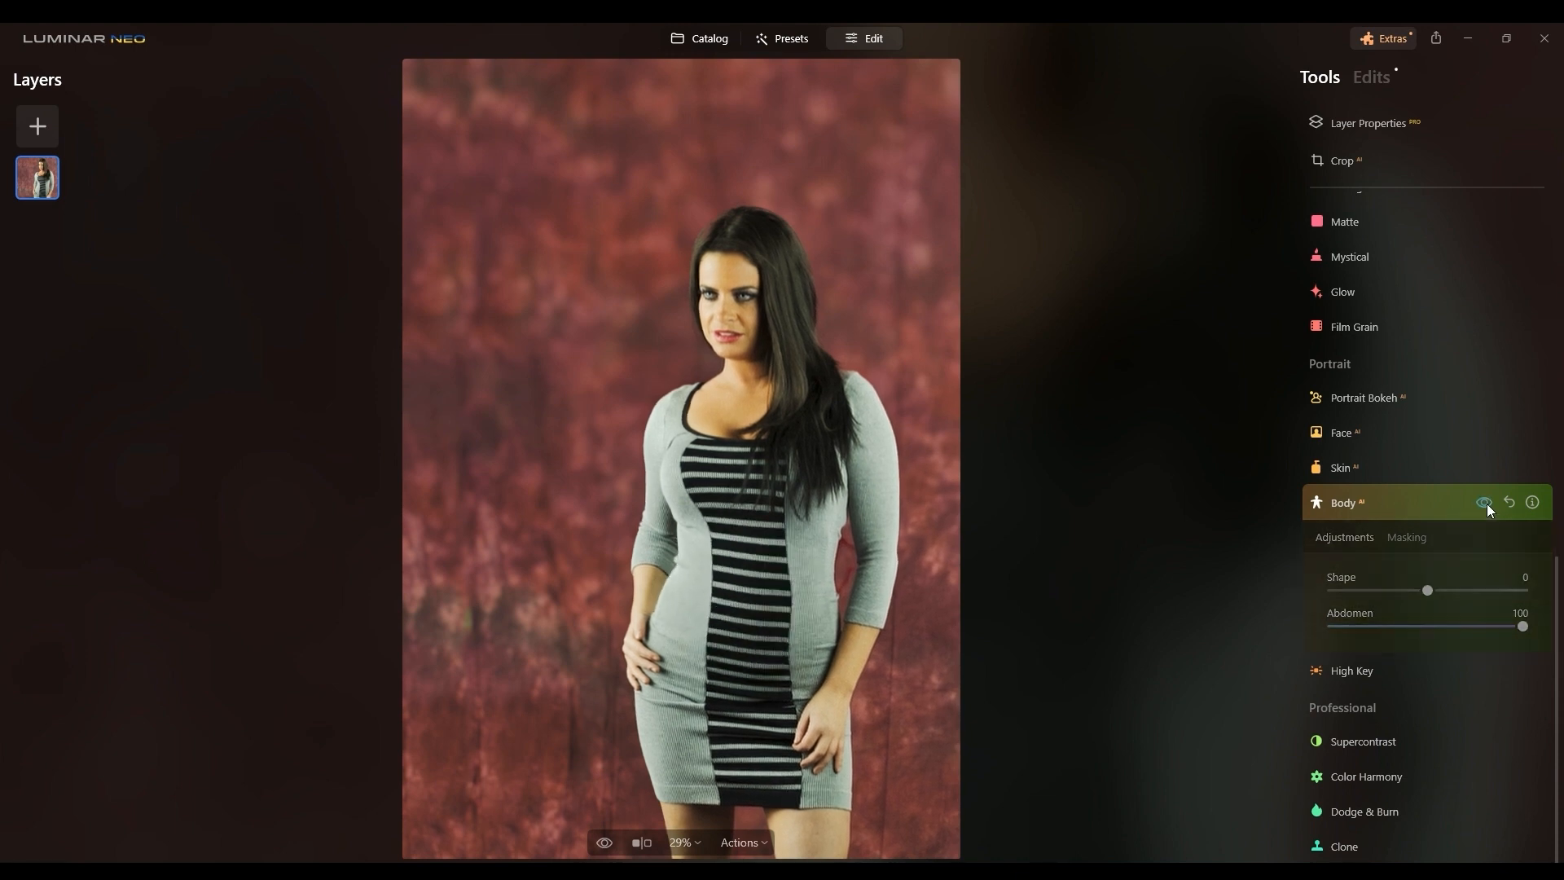
{"action": "left_click", "coordinate": [1488, 503]}
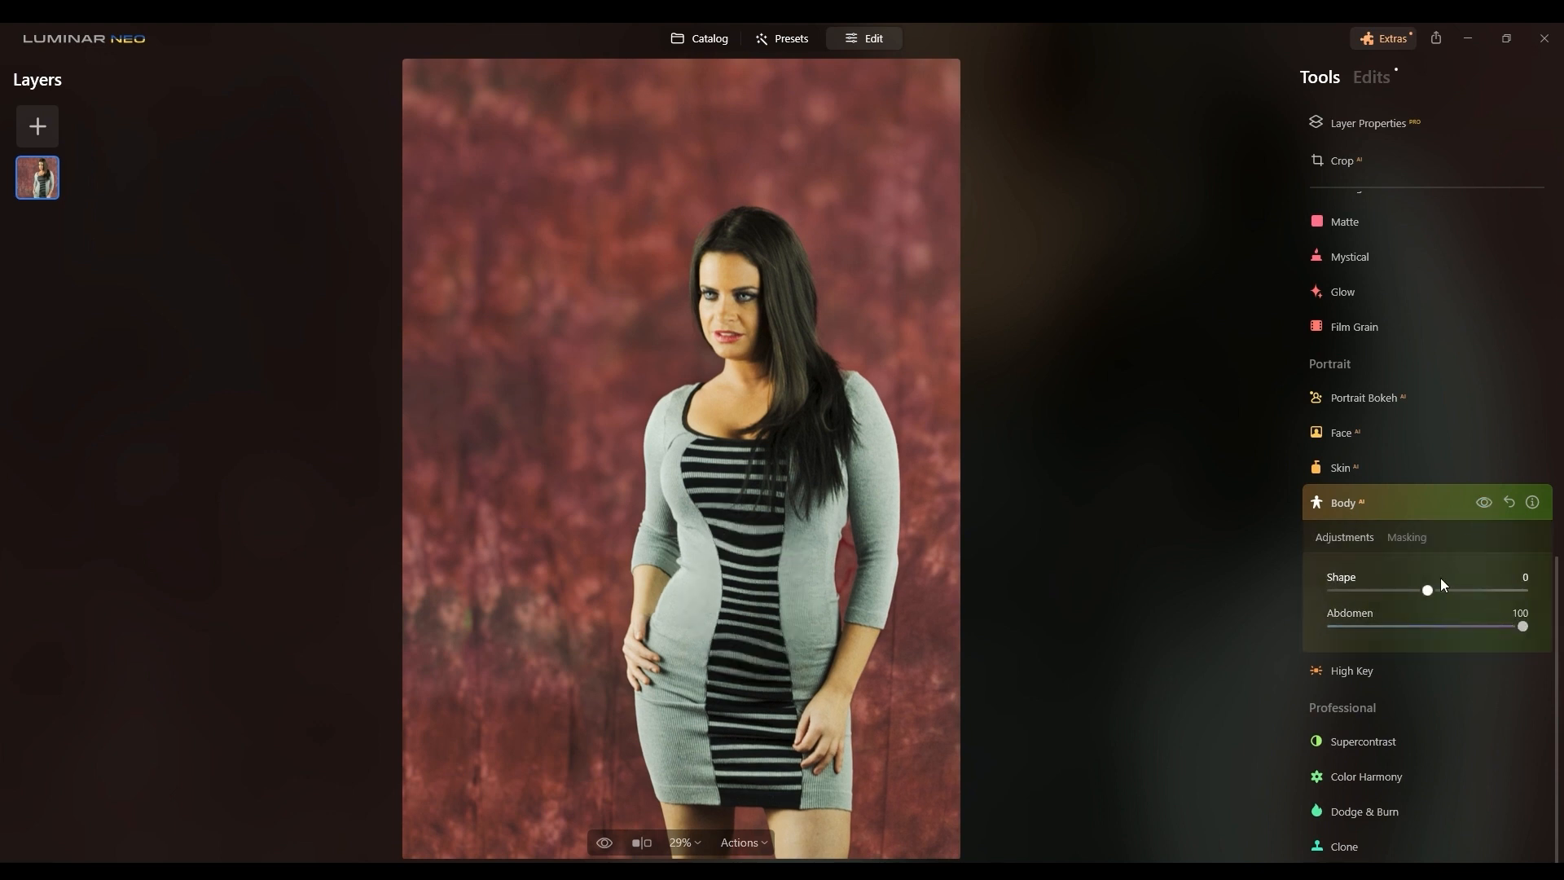
{"action": "left_click", "coordinate": [1511, 502]}
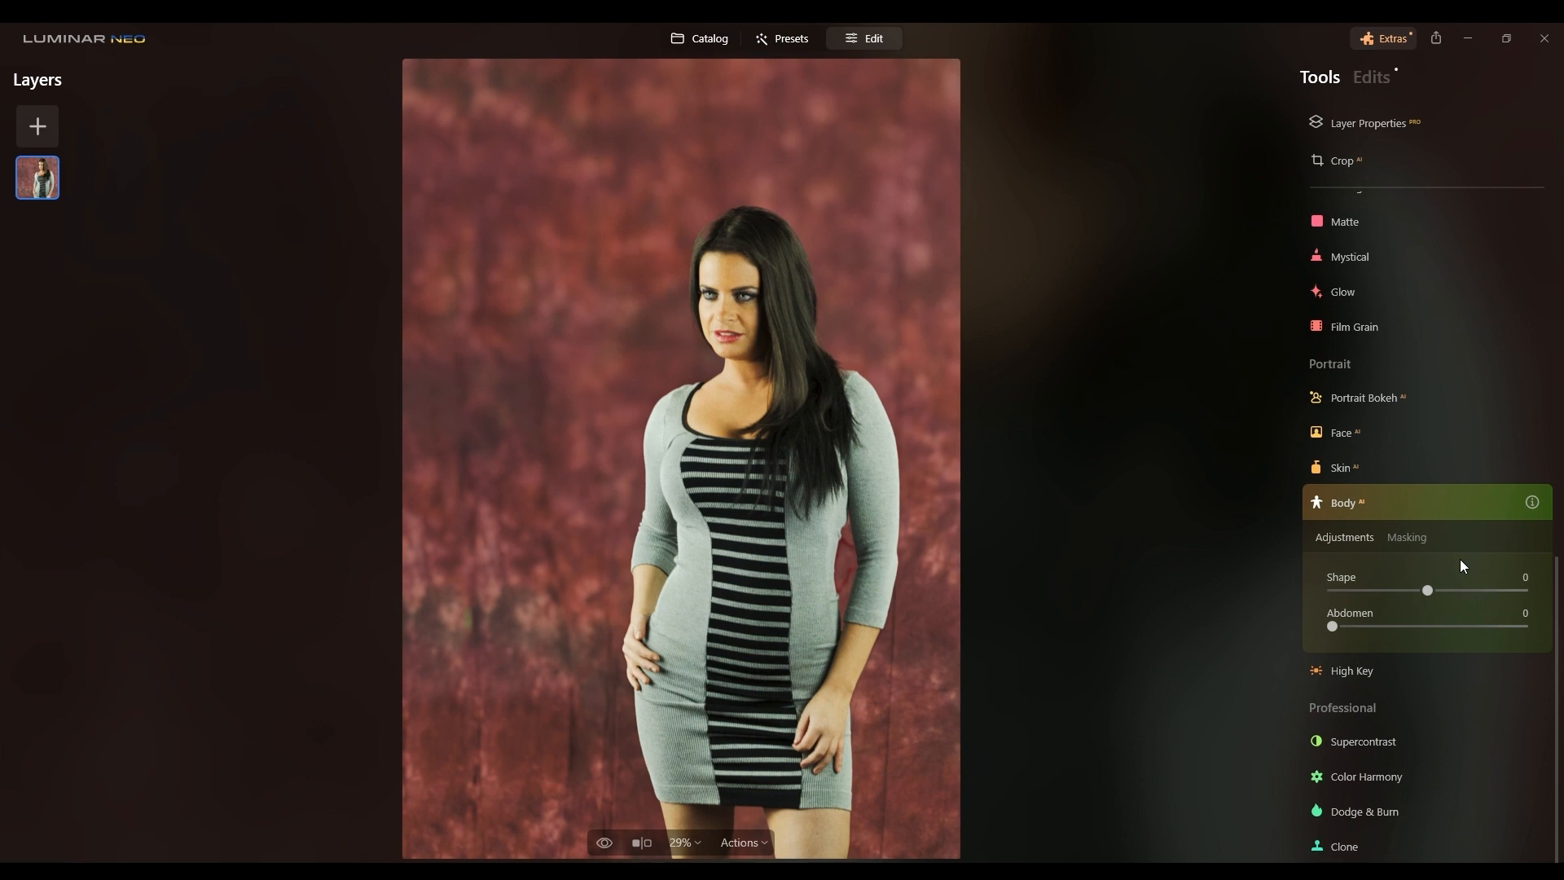
Step: Browse the presets, open My Presets and apply the BB3 preset
{"action": "left_click", "coordinate": [1349, 673]}
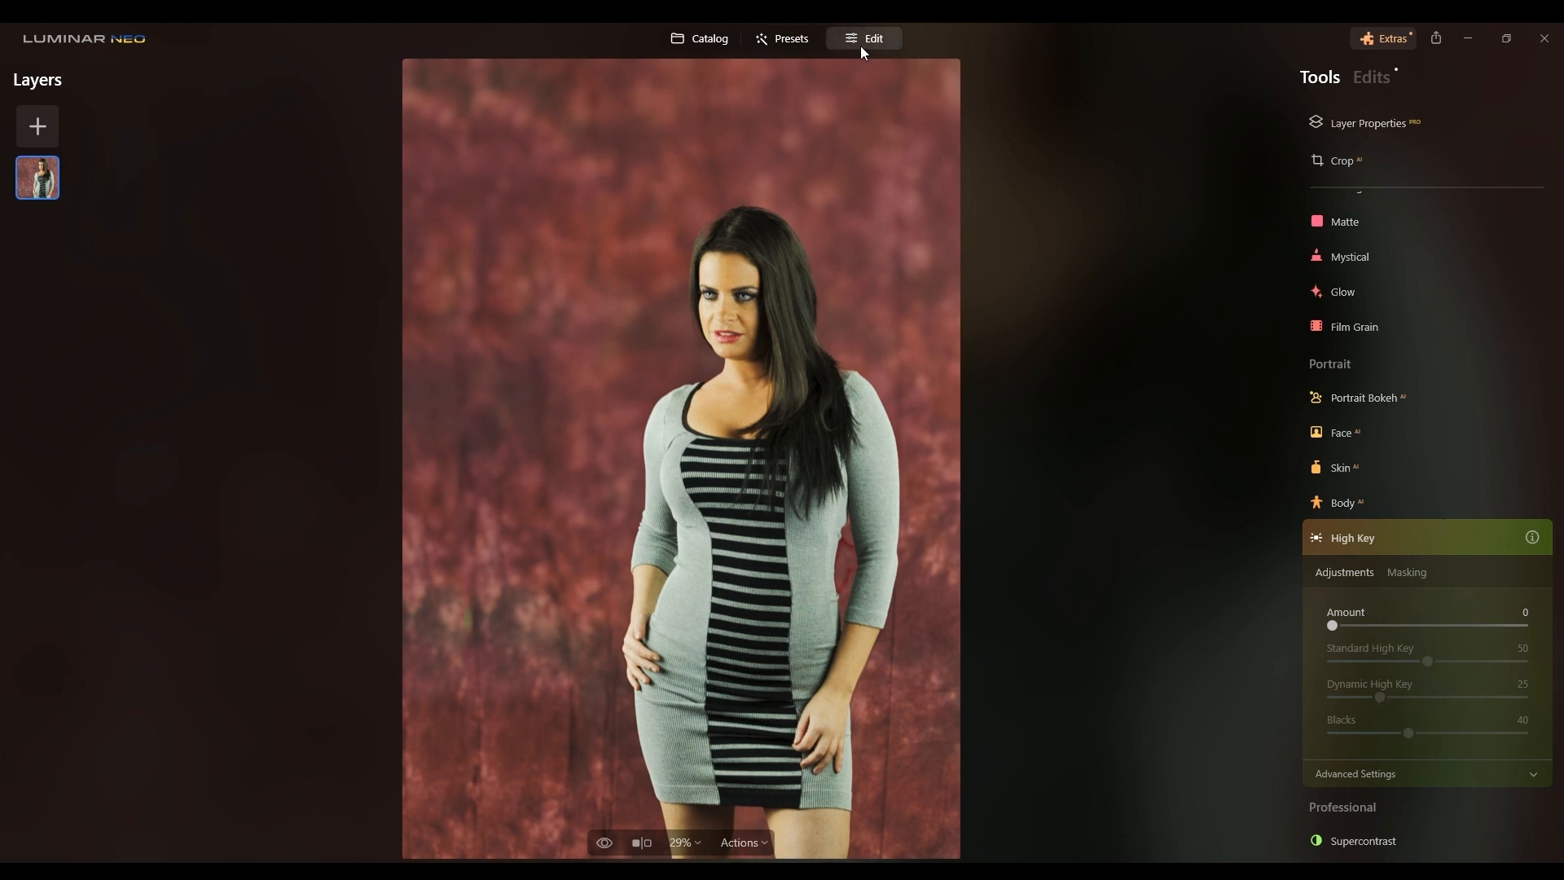
{"action": "left_click", "coordinate": [783, 39]}
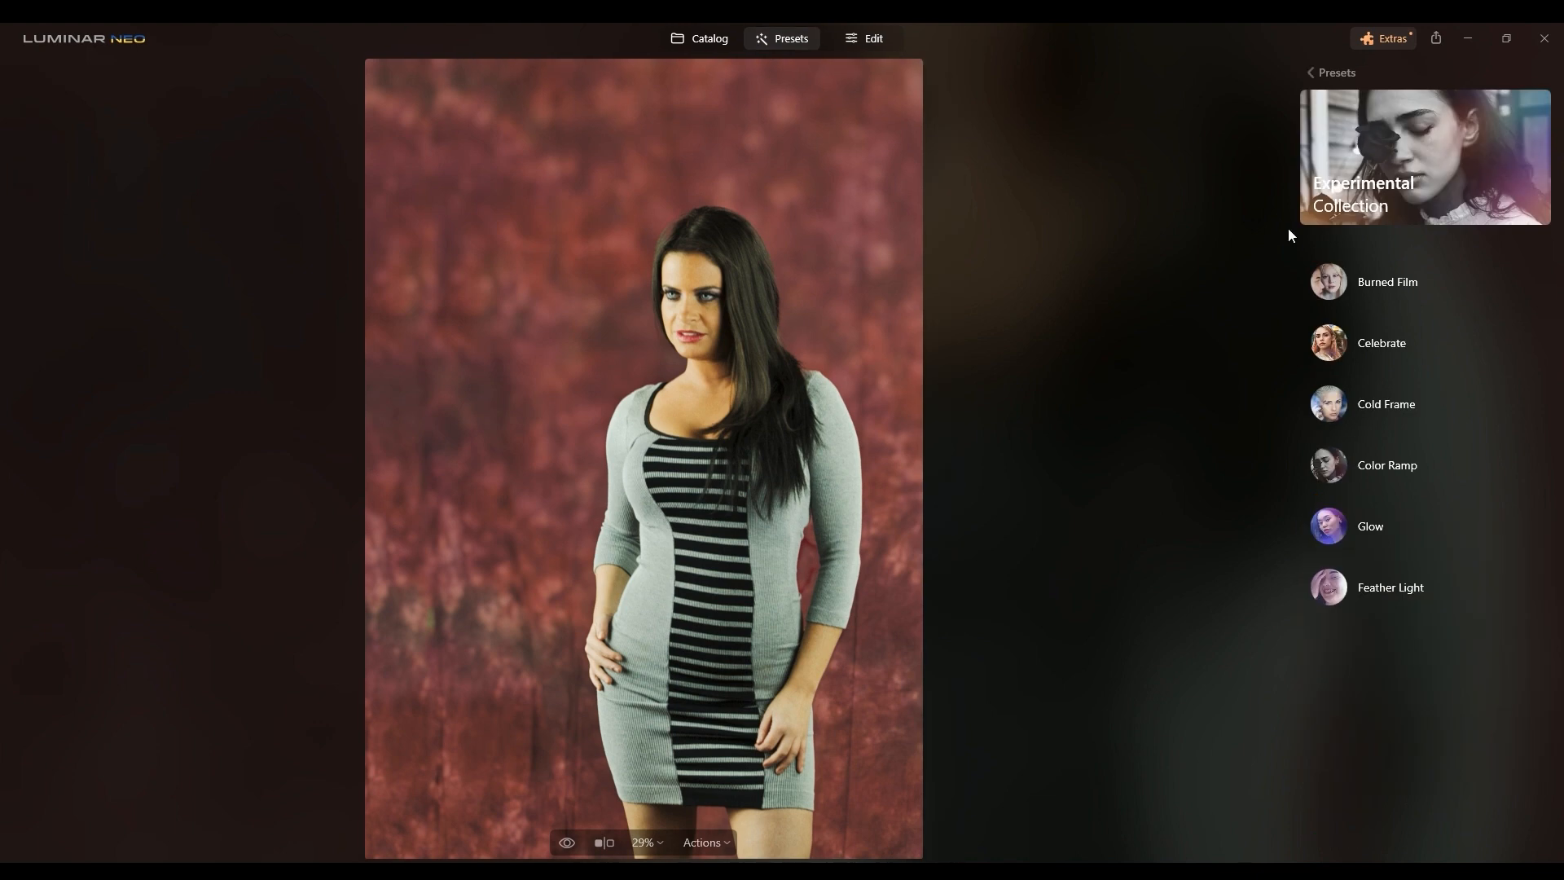
{"action": "left_click", "coordinate": [1402, 277]}
{"action": "left_click", "coordinate": [1340, 73]}
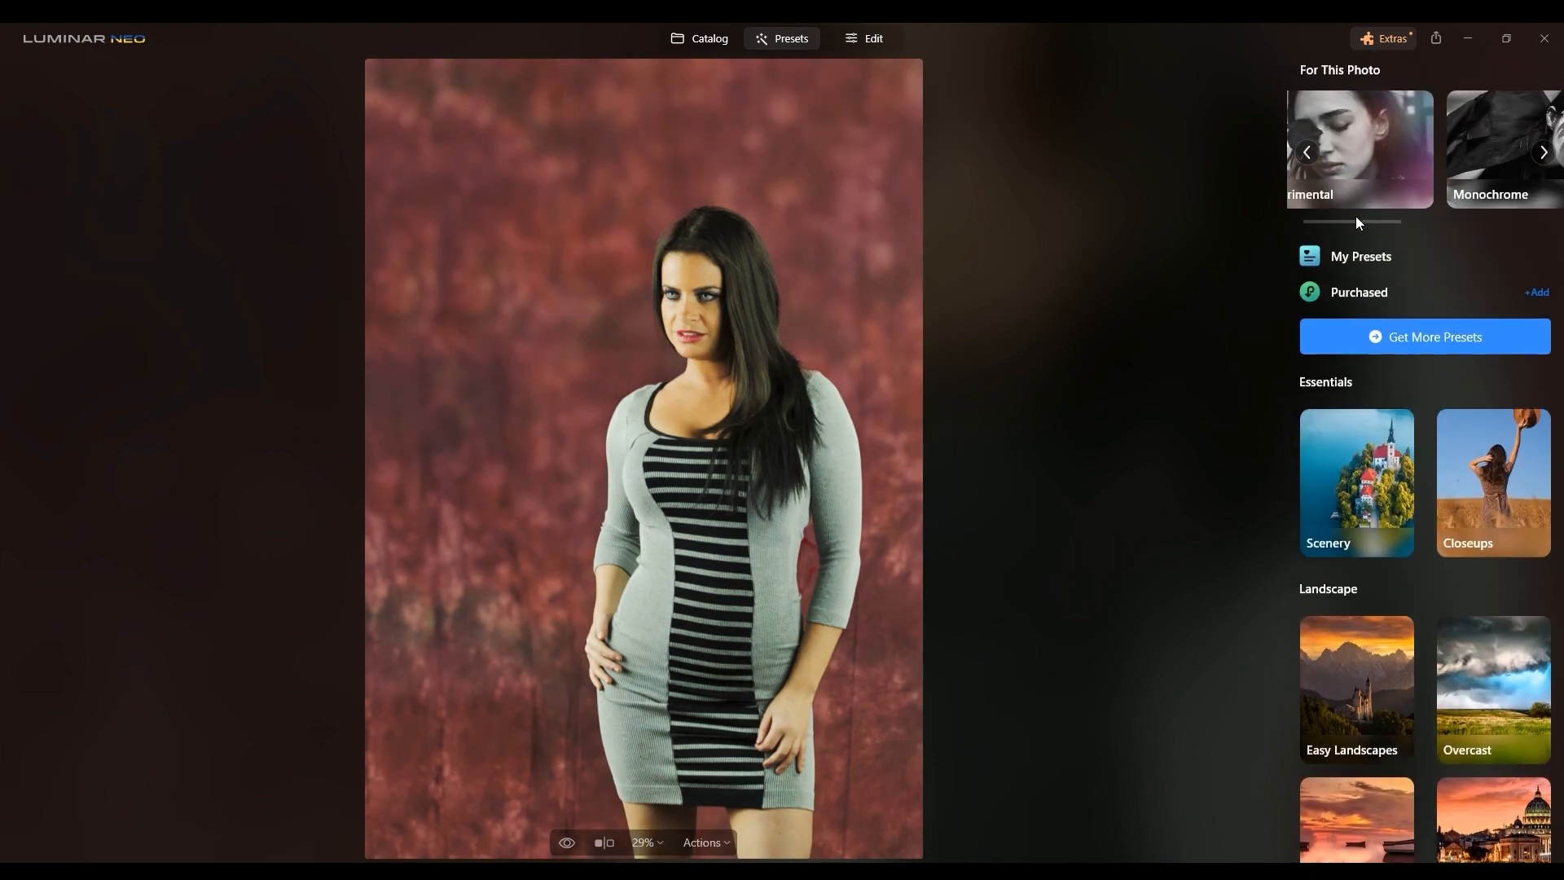
{"action": "left_click", "coordinate": [1362, 261]}
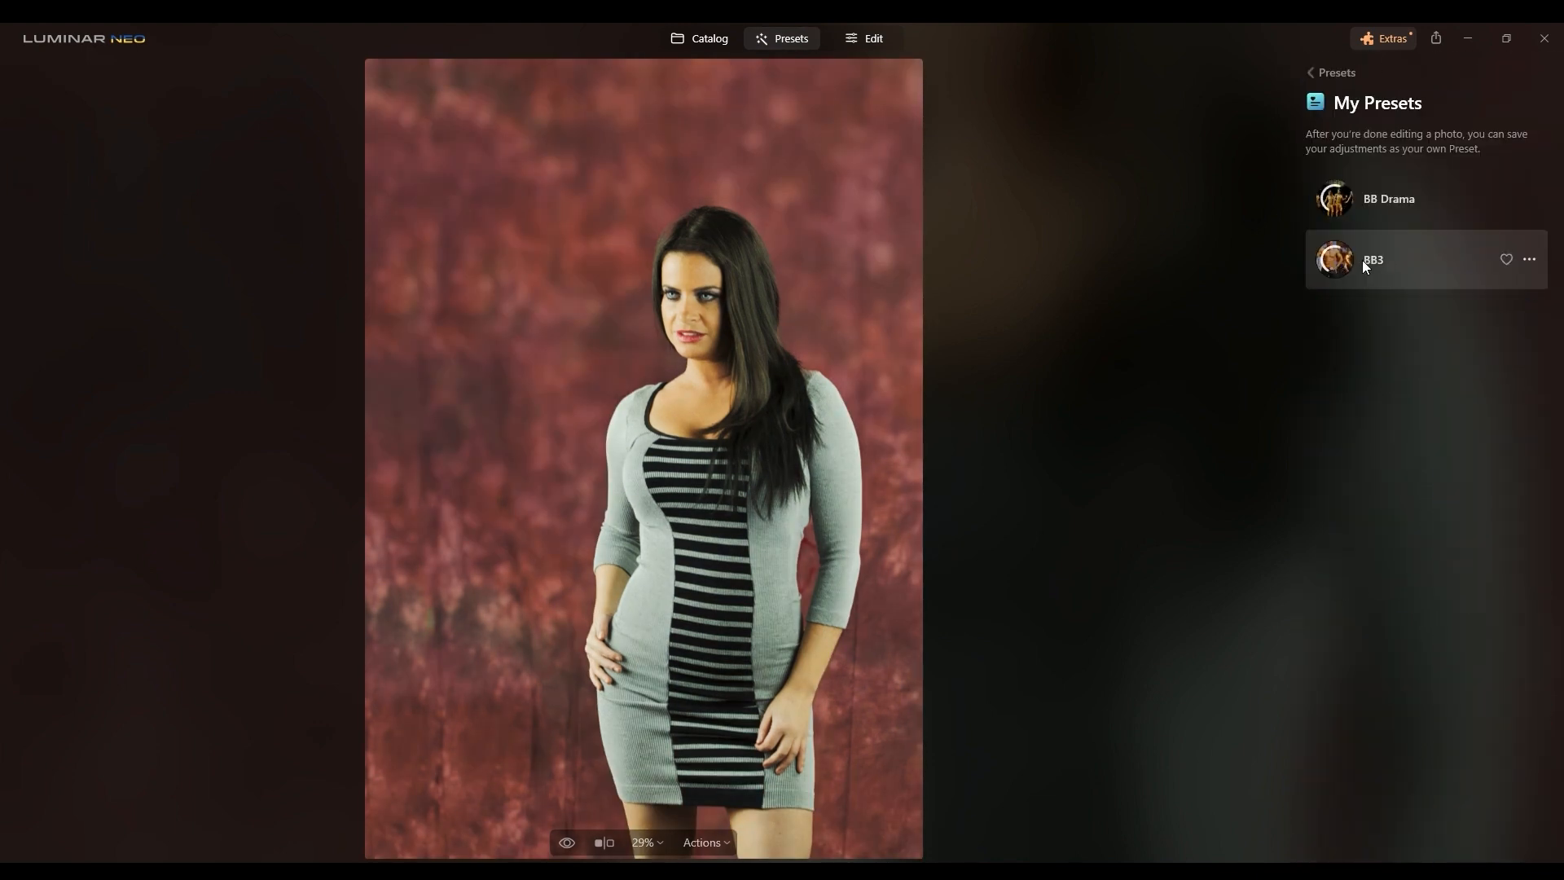
{"action": "left_click", "coordinate": [1362, 260]}
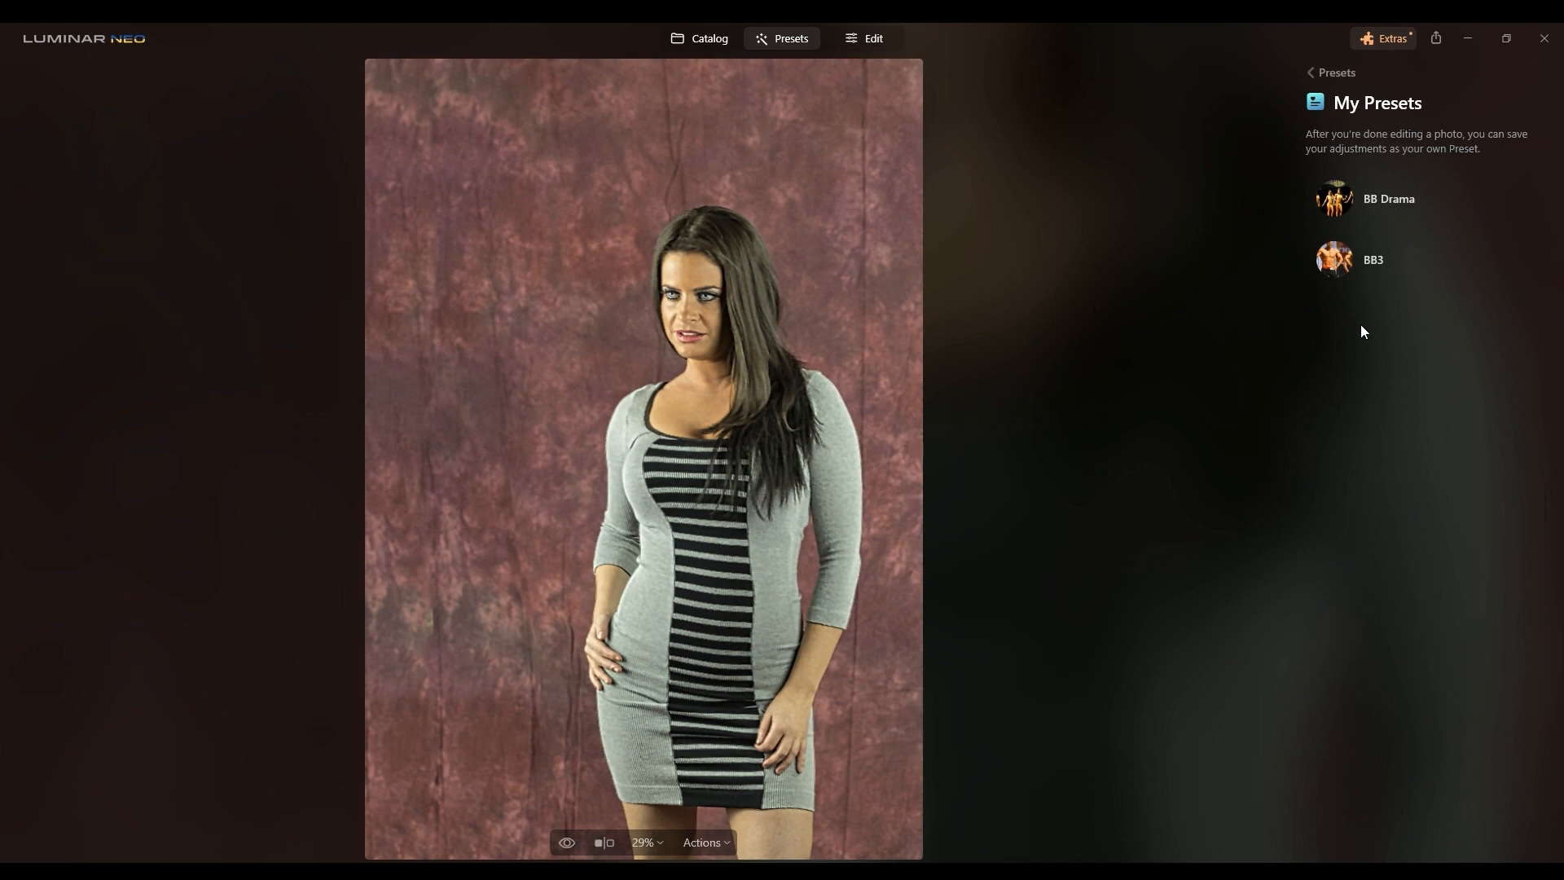
{"action": "left_click", "coordinate": [1332, 267]}
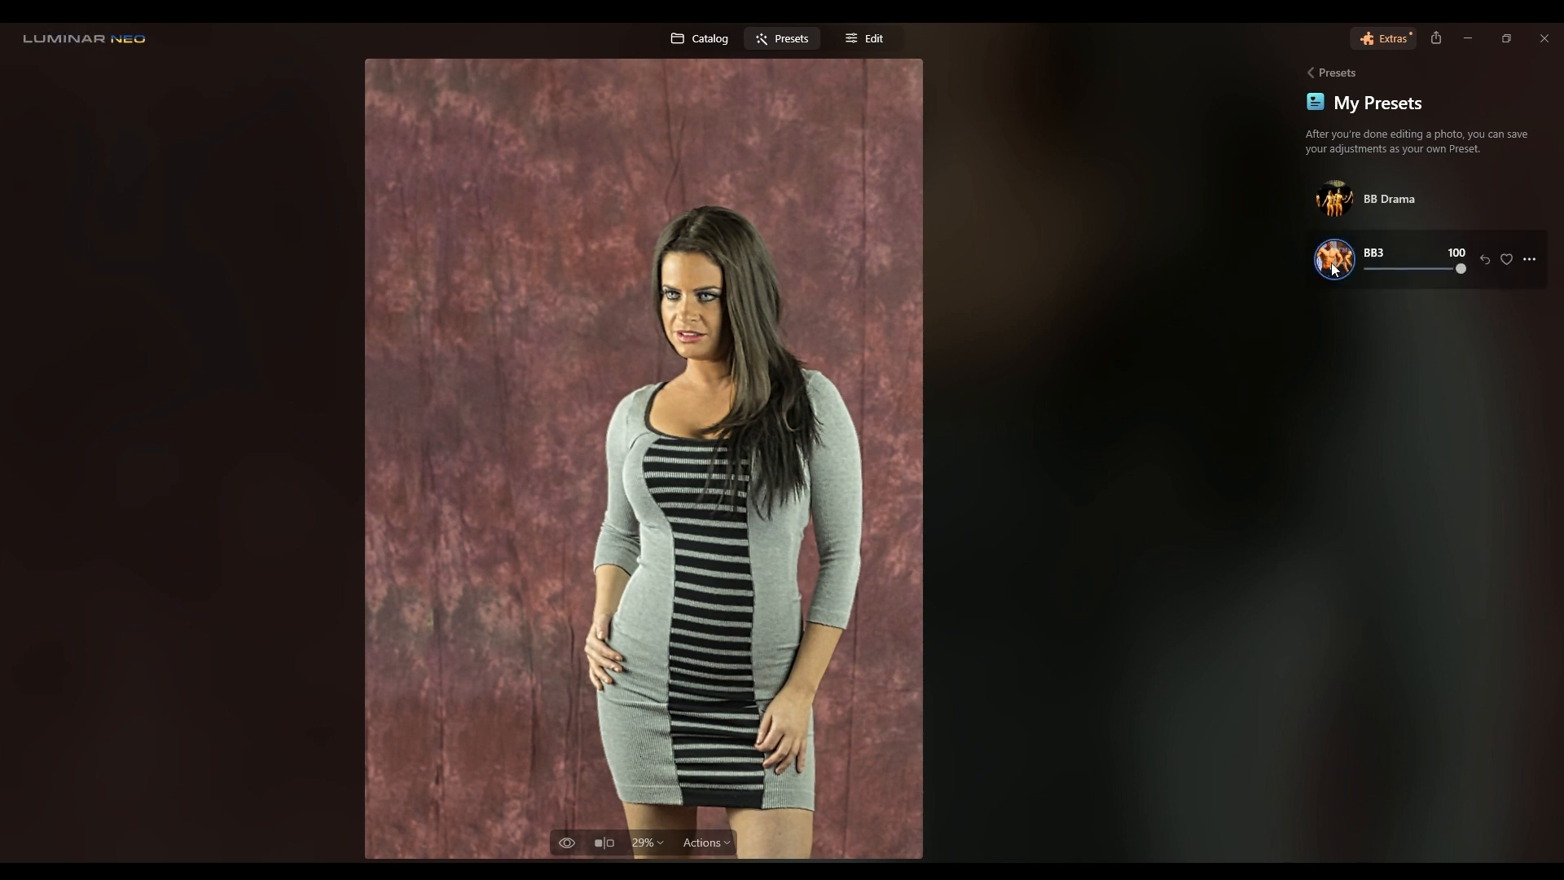
Step: Apply the BB Drama preset and compare it with the unedited photo
{"action": "left_click", "coordinate": [1344, 187]}
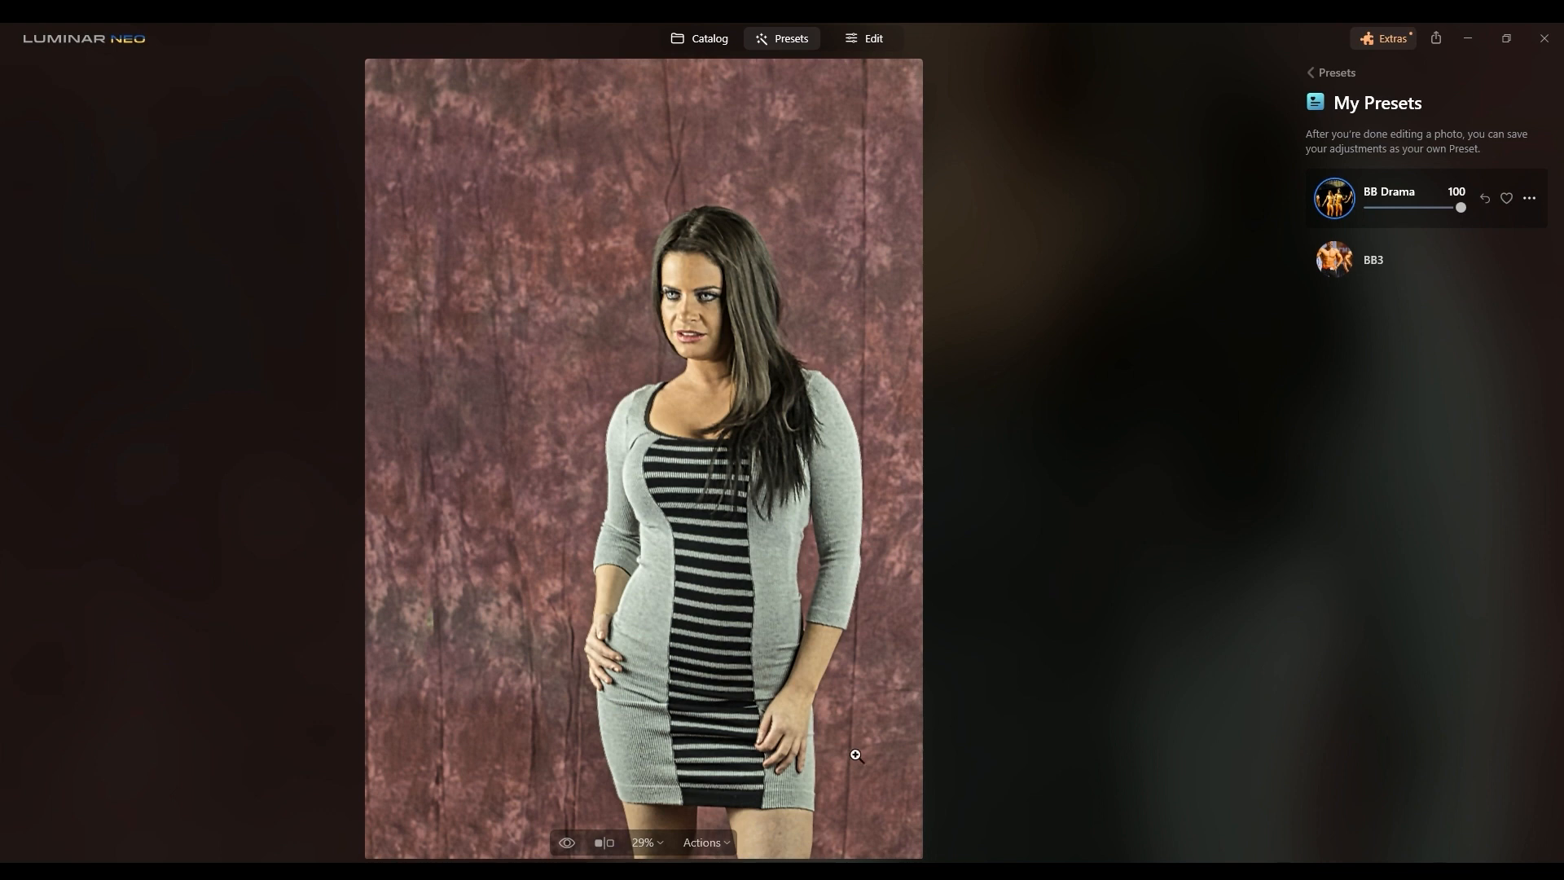
{"action": "left_click", "coordinate": [567, 844]}
{"action": "left_click", "coordinate": [568, 846]}
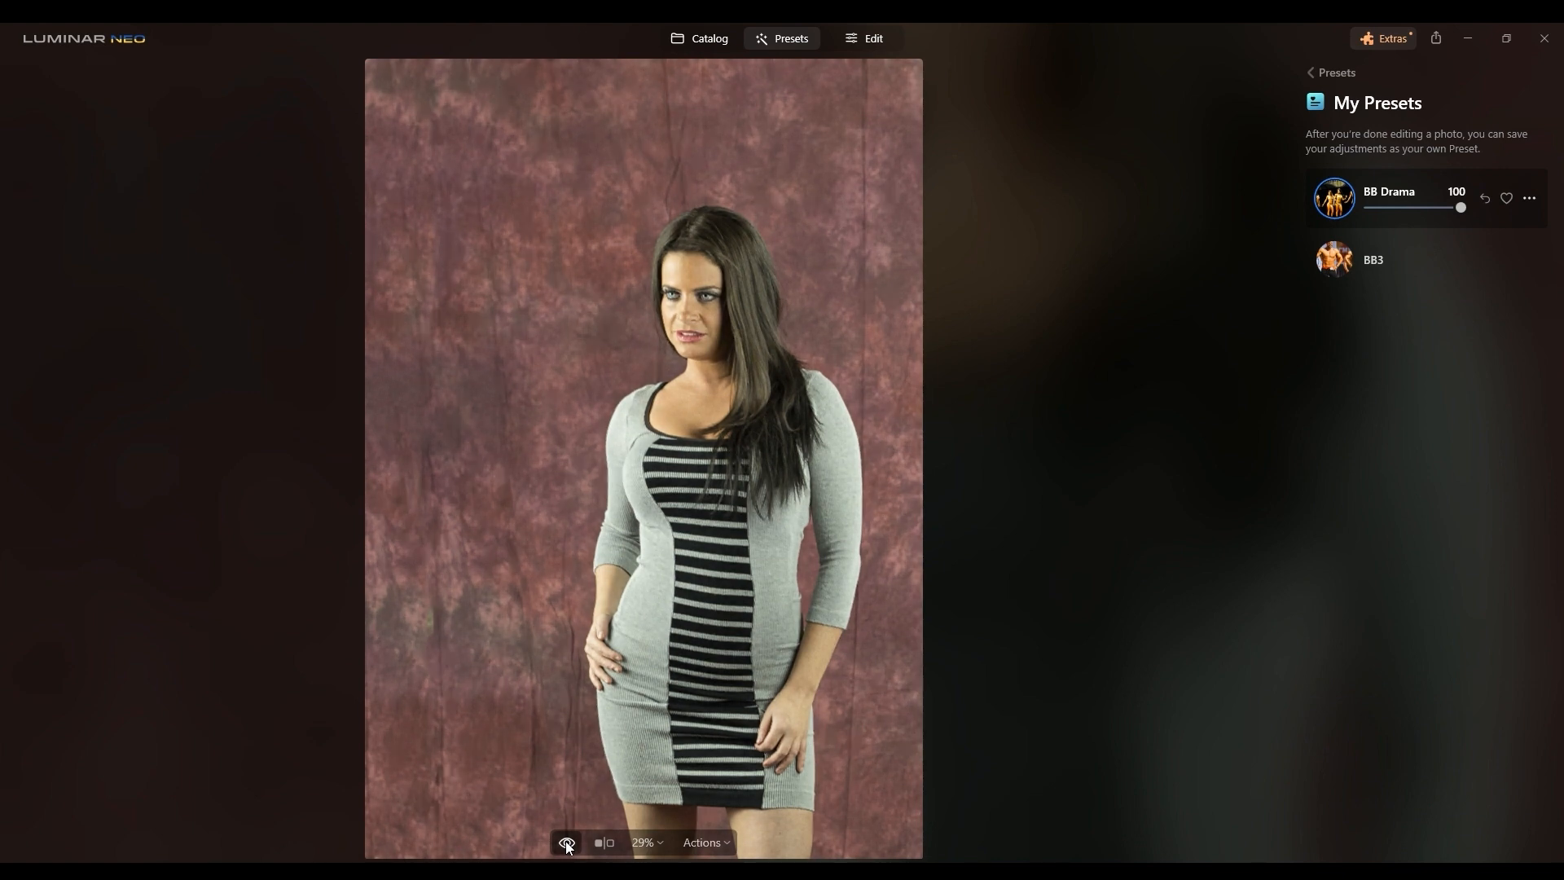
{"action": "left_click", "coordinate": [568, 848]}
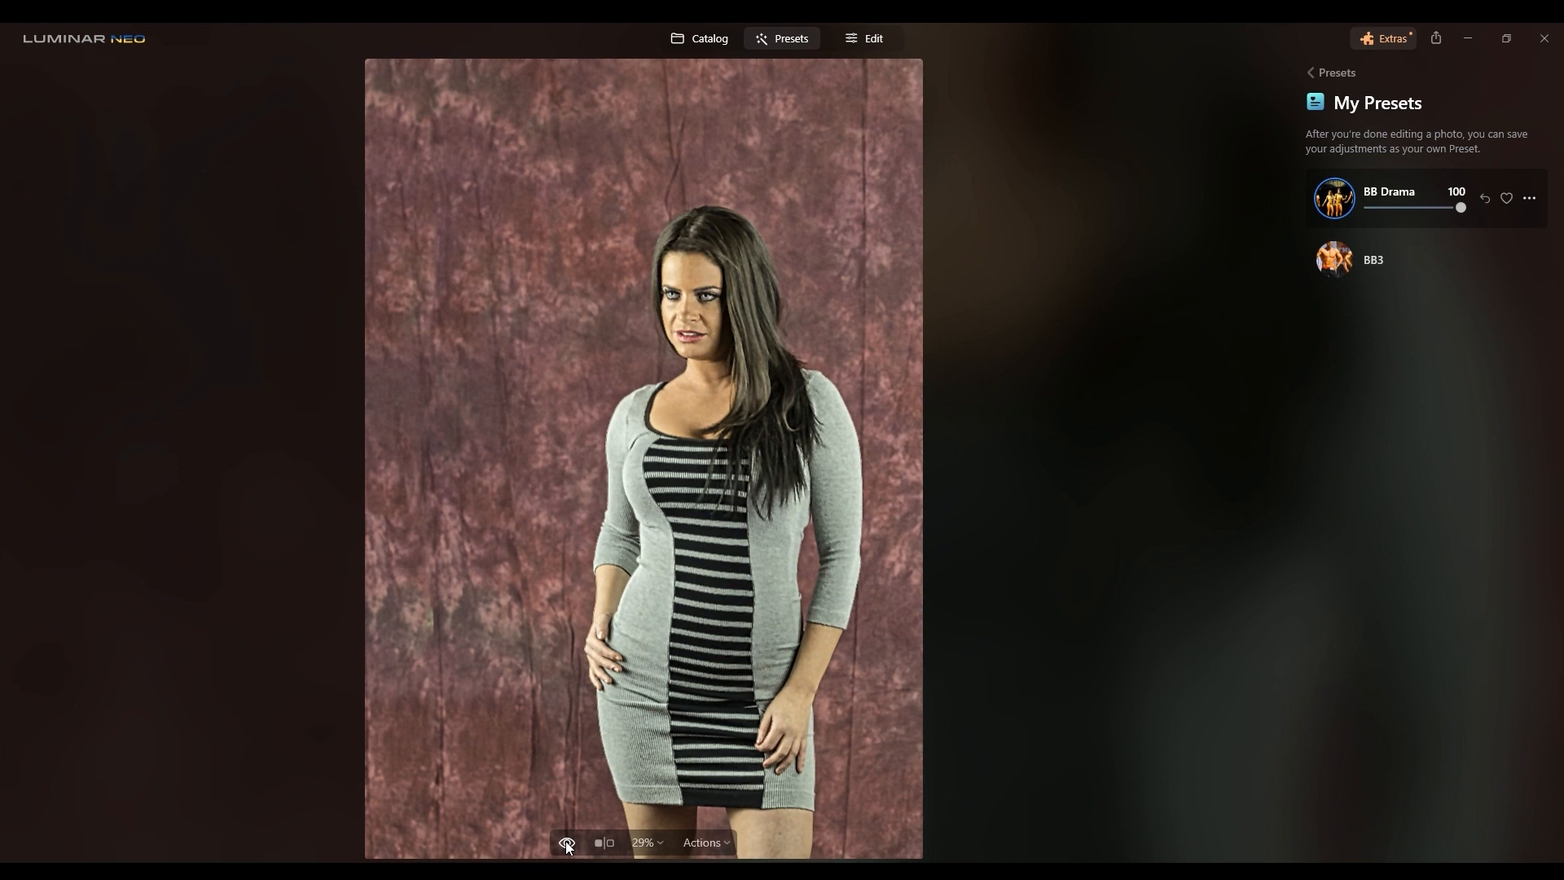
{"action": "left_click", "coordinate": [568, 844]}
{"action": "left_click", "coordinate": [568, 844]}
{"action": "left_click", "coordinate": [568, 844]}
{"action": "left_click", "coordinate": [567, 844]}
{"action": "left_click", "coordinate": [568, 844]}
Step: Compare the BB Drama preset with the original close up on the face at 100%
{"action": "scroll", "coordinate": [690, 320], "scroll_direction": "down", "scroll_amount": 1}
{"action": "left_click", "coordinate": [689, 320]}
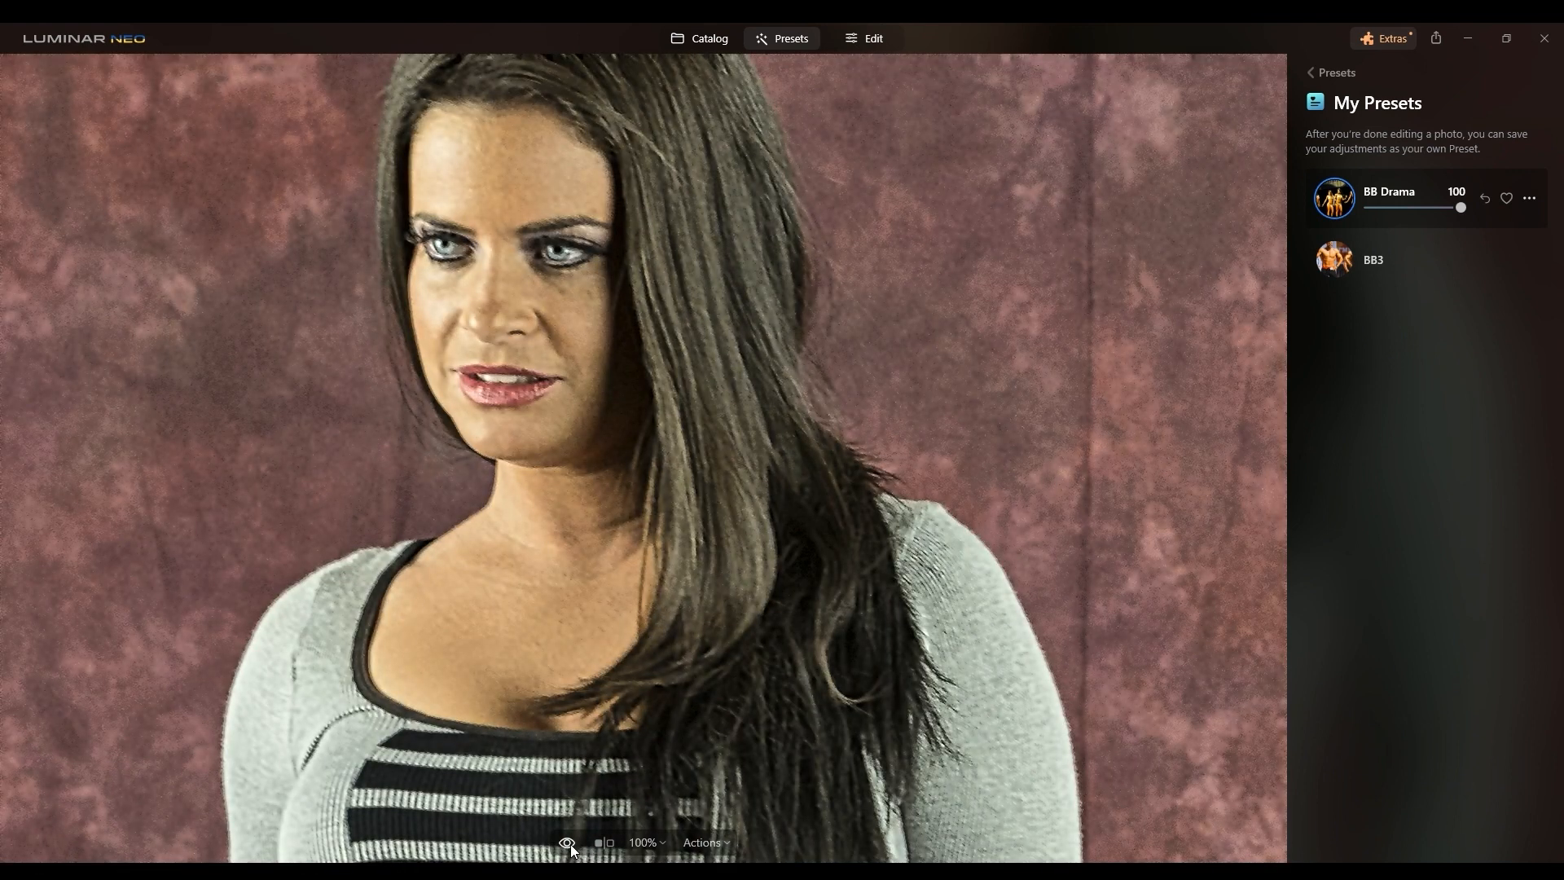
{"action": "left_click", "coordinate": [568, 844]}
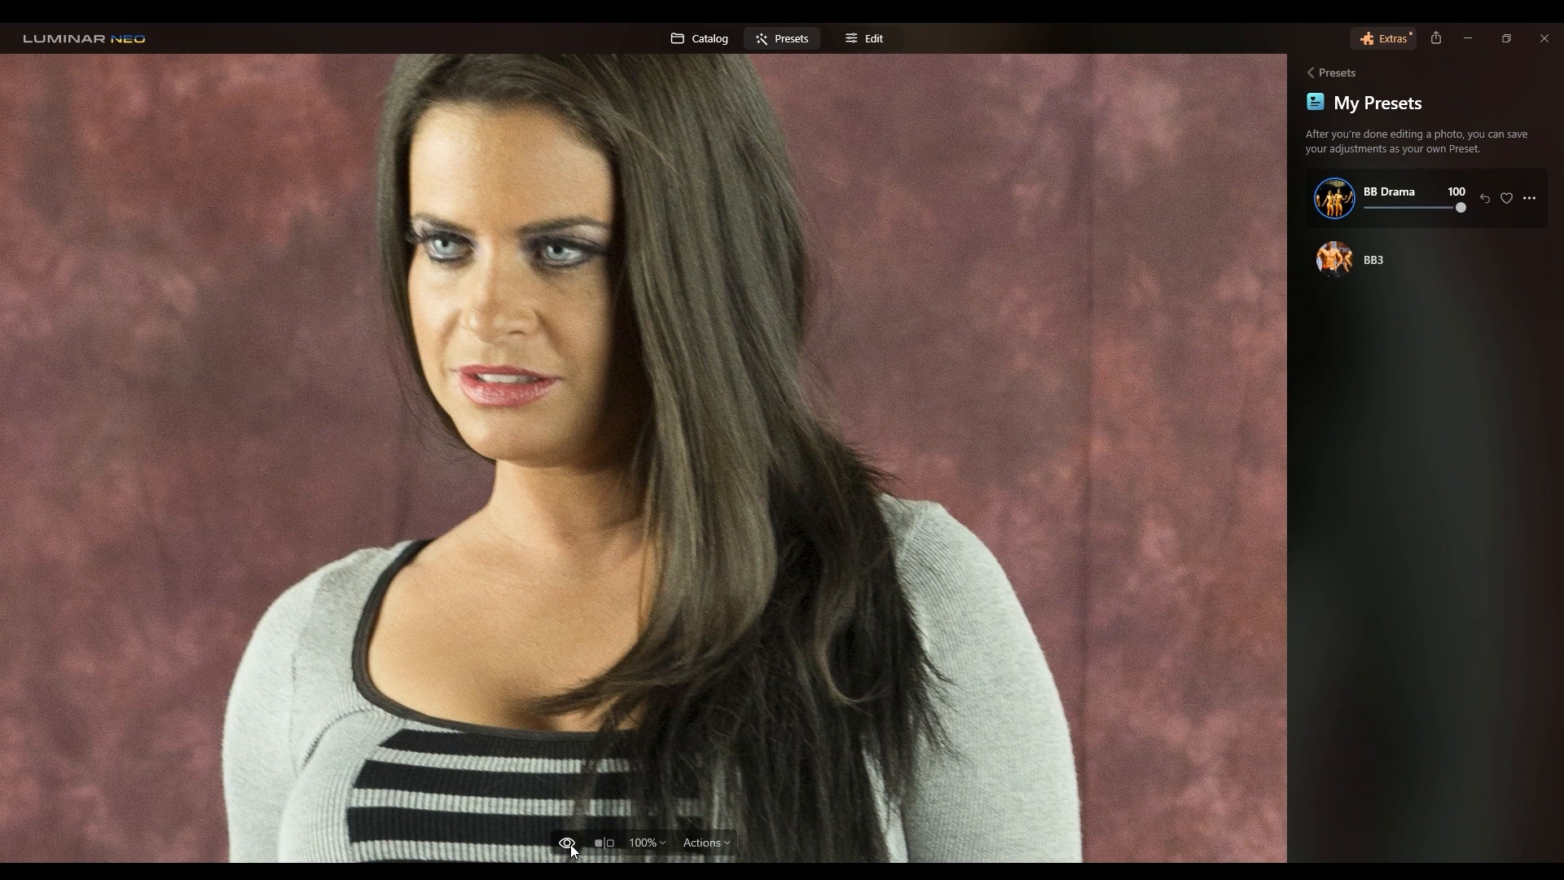
{"action": "left_click", "coordinate": [573, 851]}
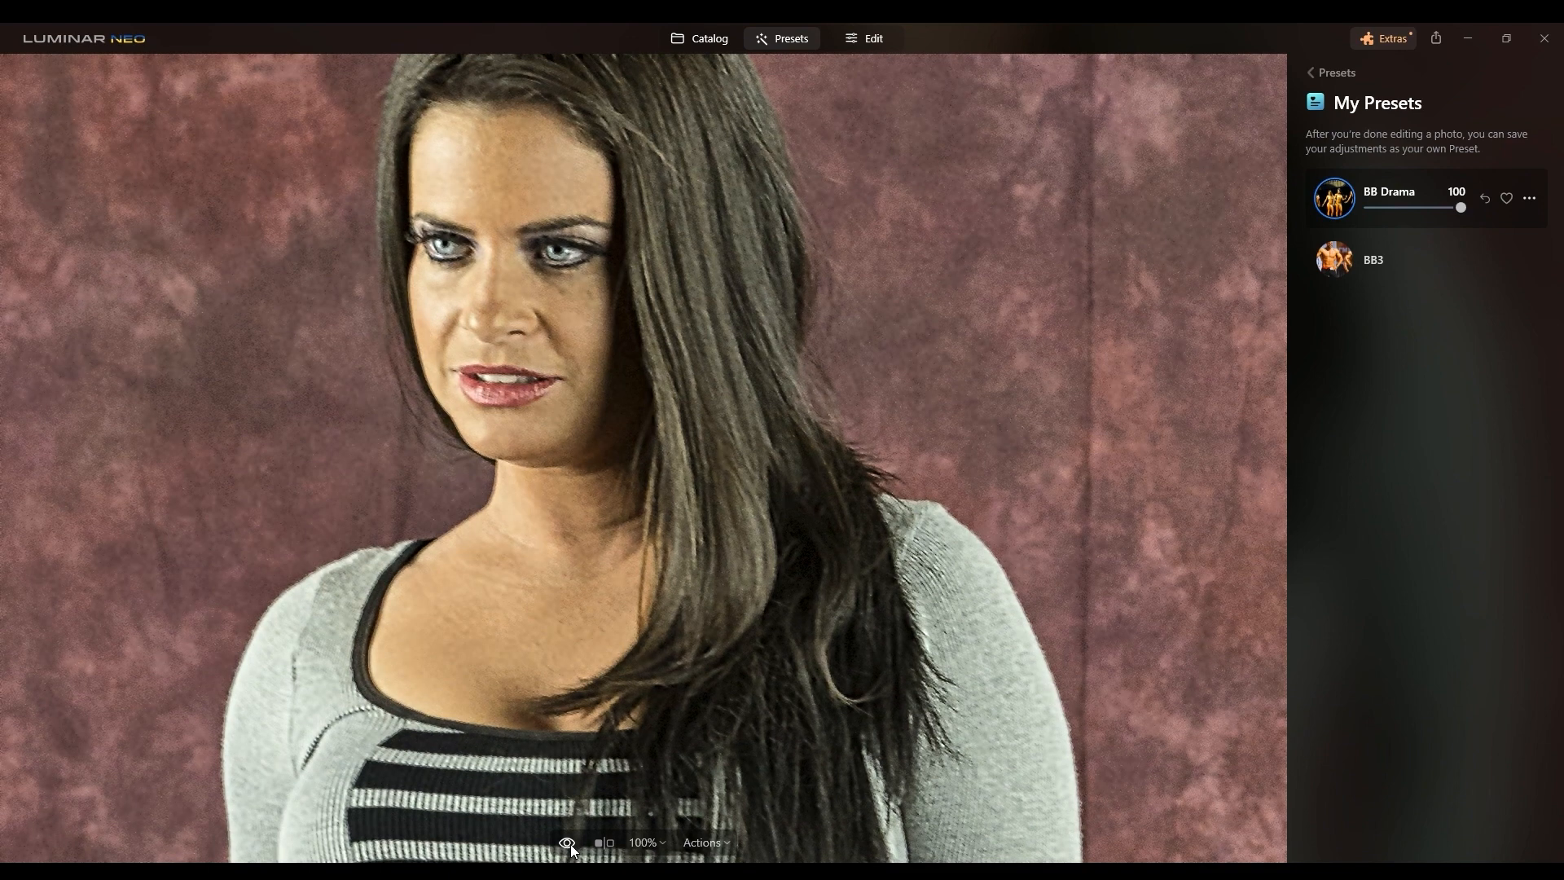
Step: Reapply the BB3 preset and compare it with the original on the face and dress
{"action": "left_click", "coordinate": [1358, 263]}
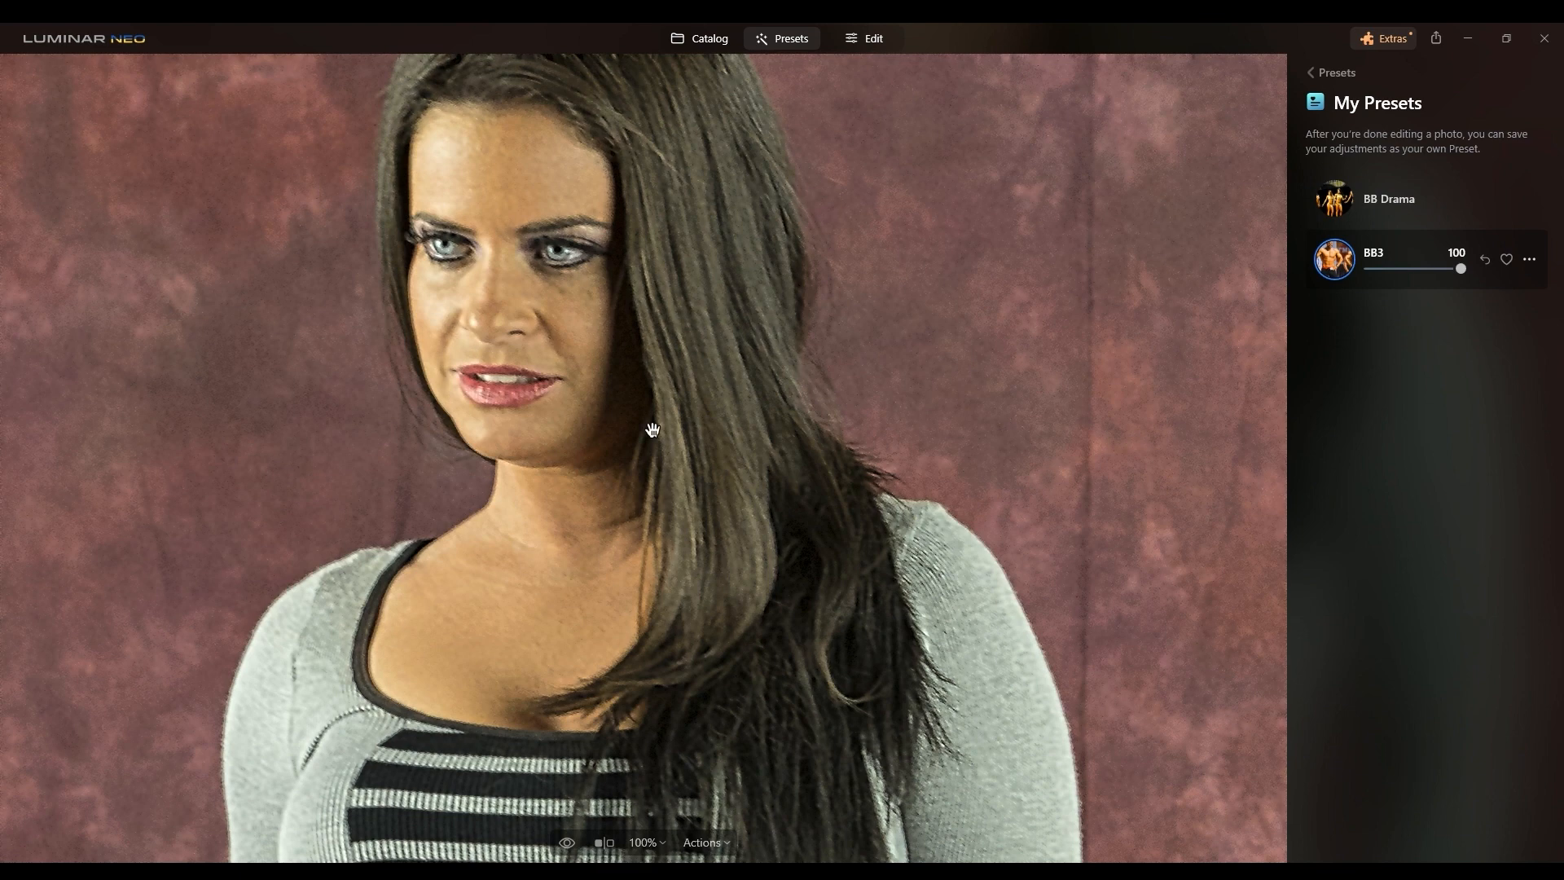
{"action": "left_click", "coordinate": [568, 844]}
{"action": "left_click", "coordinate": [567, 844]}
{"action": "left_click_drag", "start_coordinate": [563, 733], "coordinate": [715, 454]}
{"action": "left_click_drag", "start_coordinate": [754, 649], "coordinate": [772, 406]}
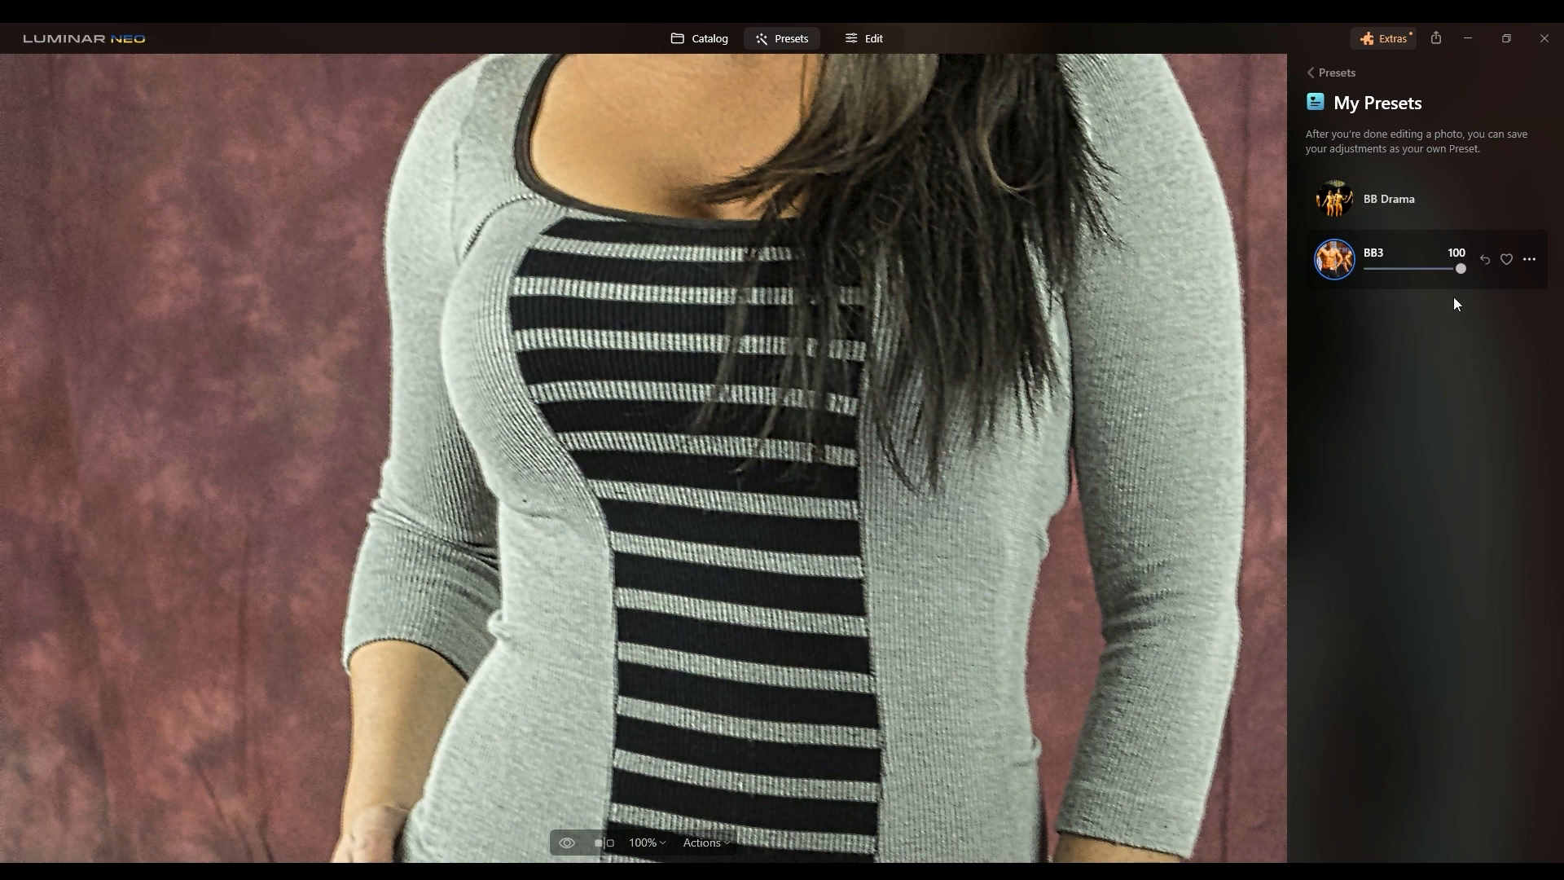
Step: Reduce the BB3 preset's amount to 13 and fit the whole photo in the view
{"action": "left_click_drag", "start_coordinate": [1460, 270], "coordinate": [1437, 270]}
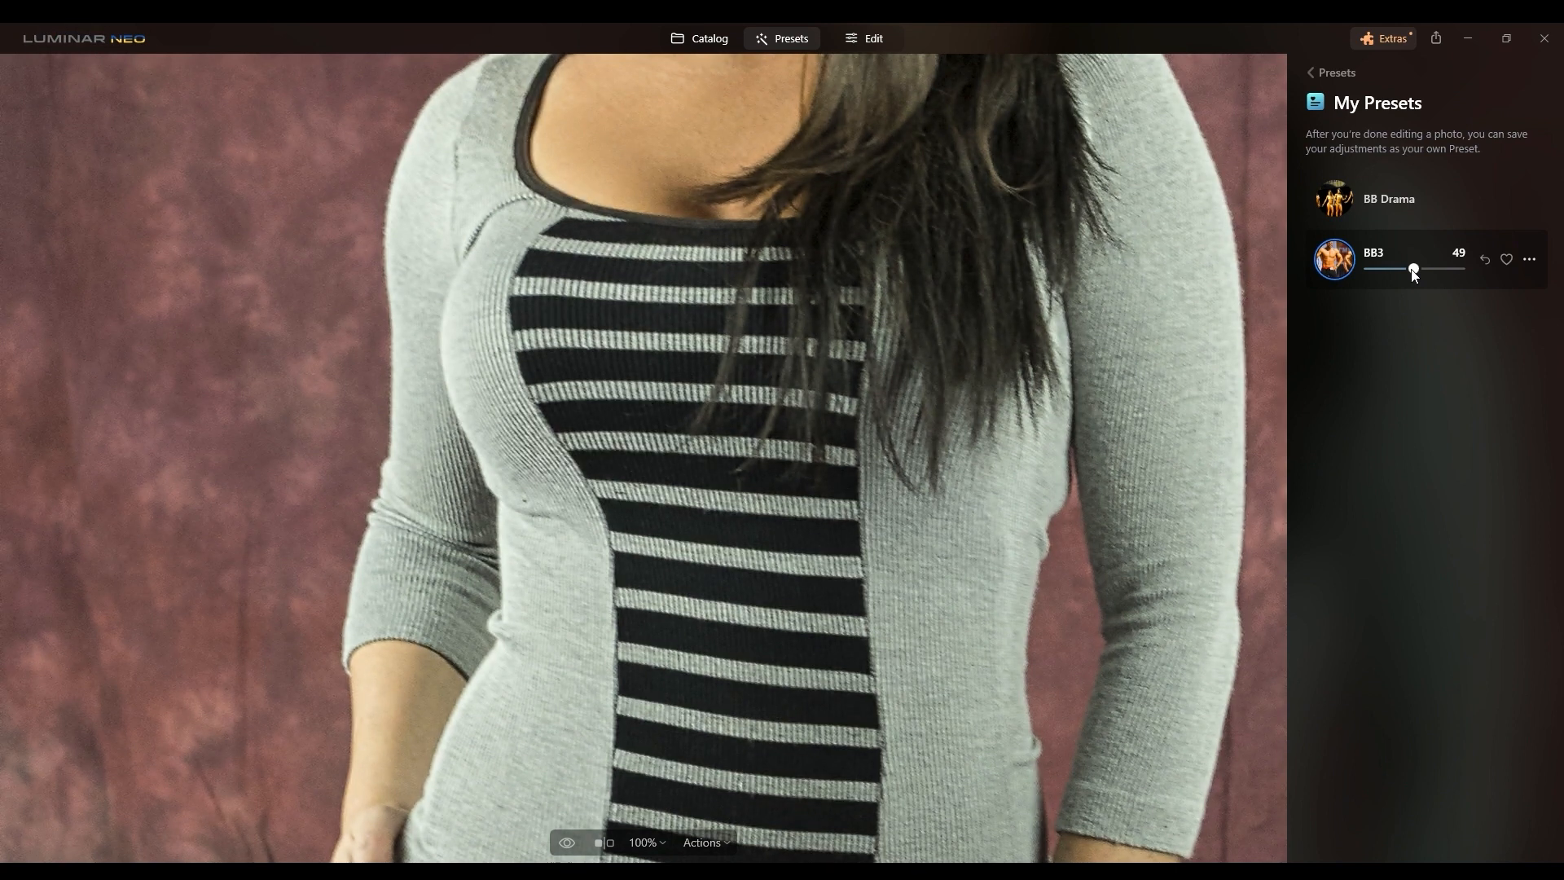
{"action": "left_click_drag", "start_coordinate": [1414, 272], "coordinate": [1382, 272]}
{"action": "double_click", "coordinate": [1137, 415]}
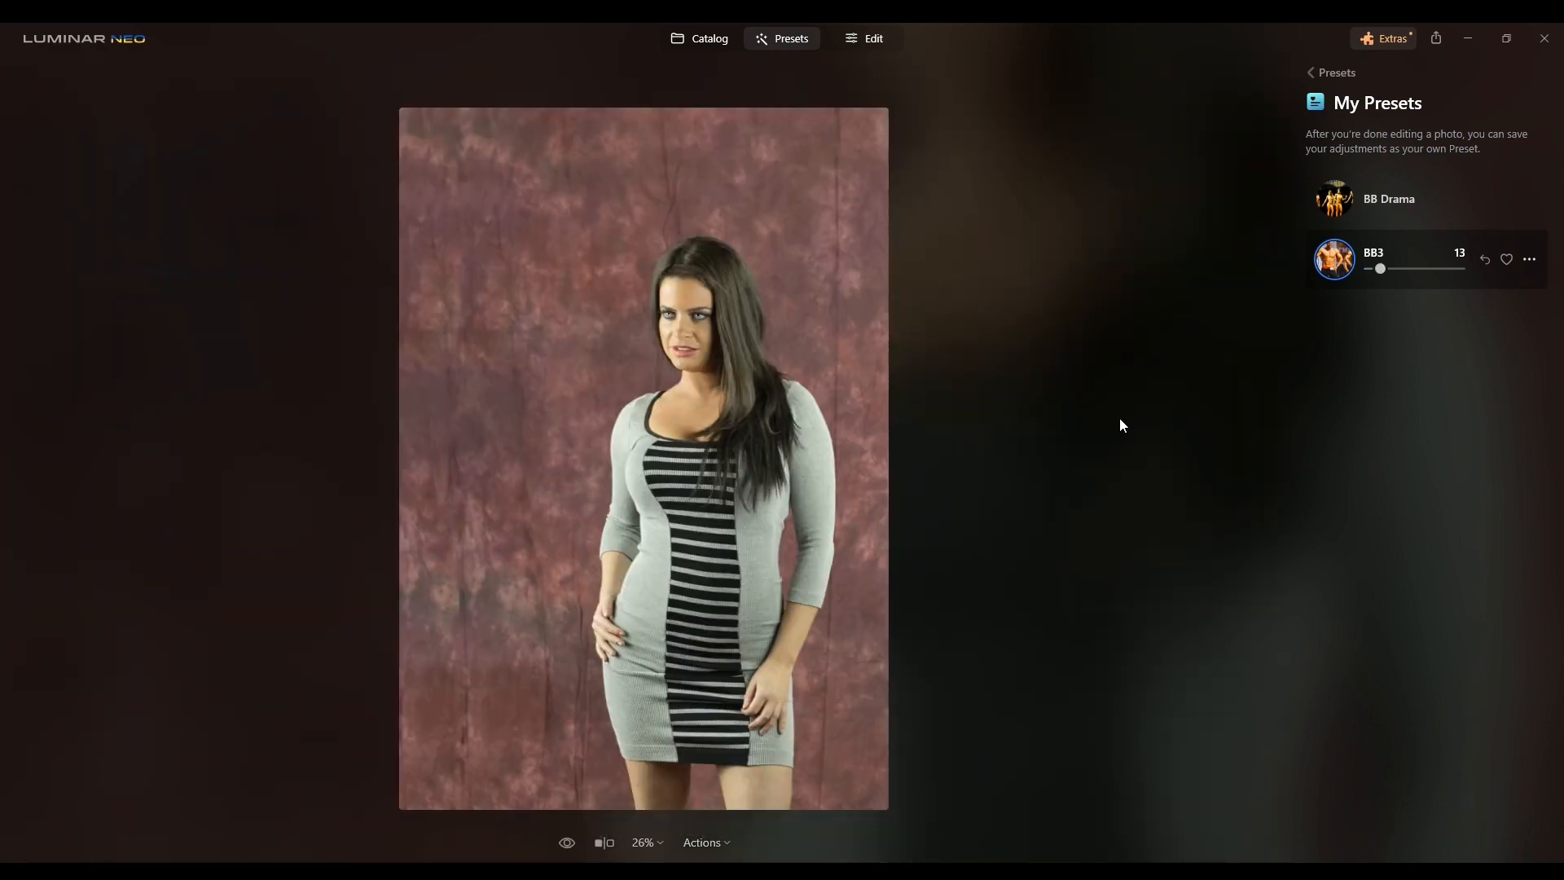